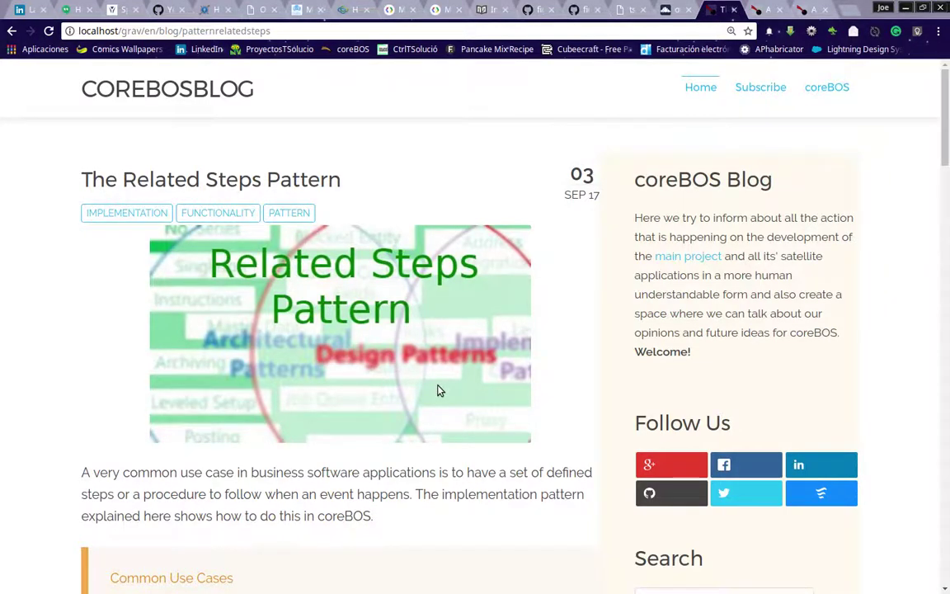
Read through the Related Steps Pattern post, covering its common use cases, the partial invoice payment rules and the delete related records advice
{"action": "scroll", "coordinate": [364, 398], "scroll_direction": "down", "scroll_amount": 3}
{"action": "scroll", "coordinate": [366, 399], "scroll_direction": "down", "scroll_amount": 1}
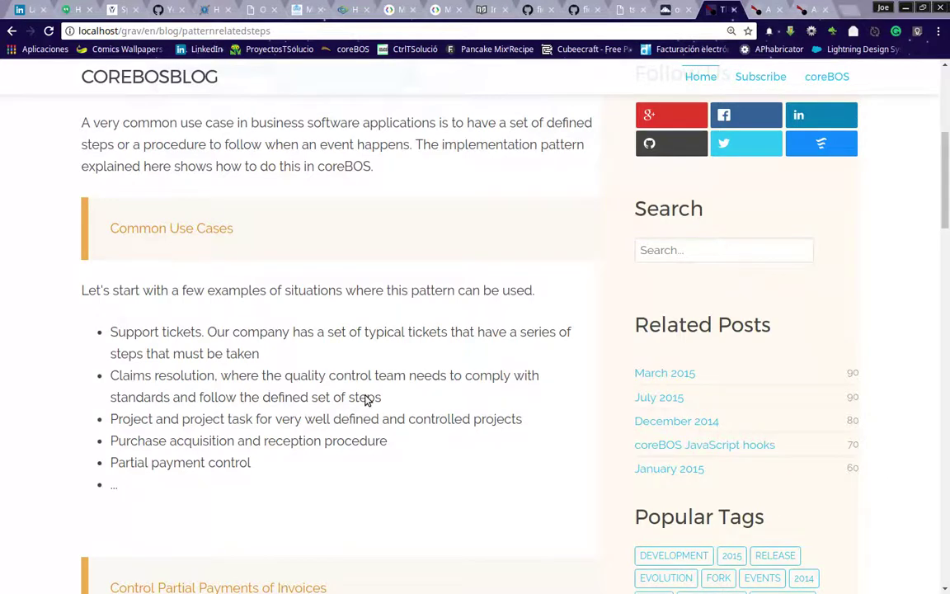
{"action": "scroll", "coordinate": [304, 561], "scroll_direction": "down", "scroll_amount": 3}
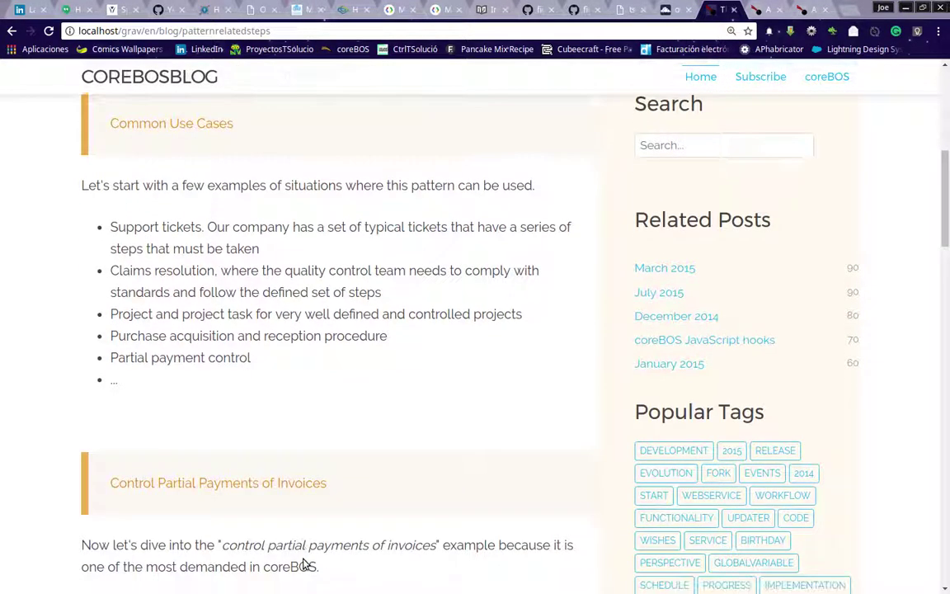
{"action": "scroll", "coordinate": [303, 561], "scroll_direction": "down", "scroll_amount": 1}
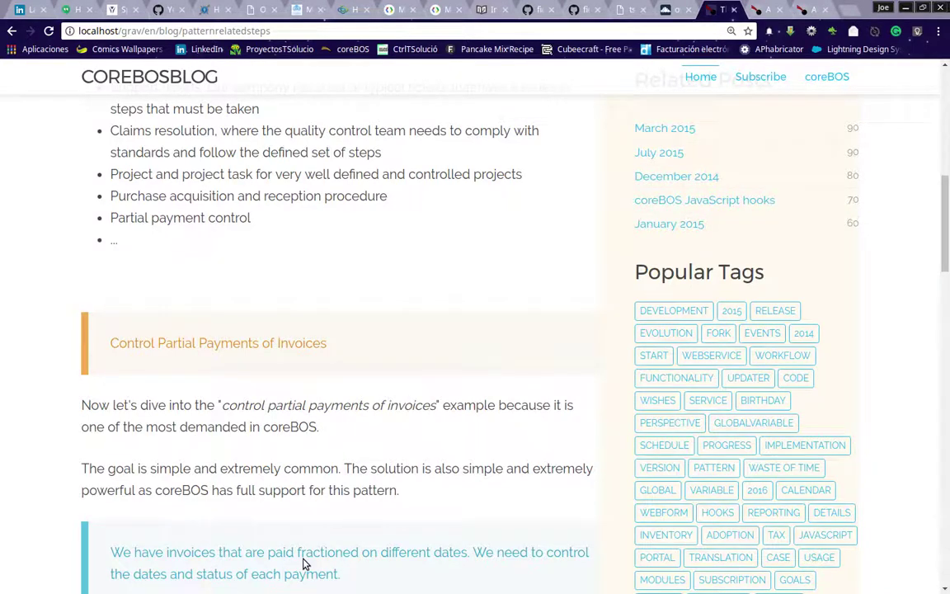
{"action": "scroll", "coordinate": [328, 394], "scroll_direction": "up", "scroll_amount": 7}
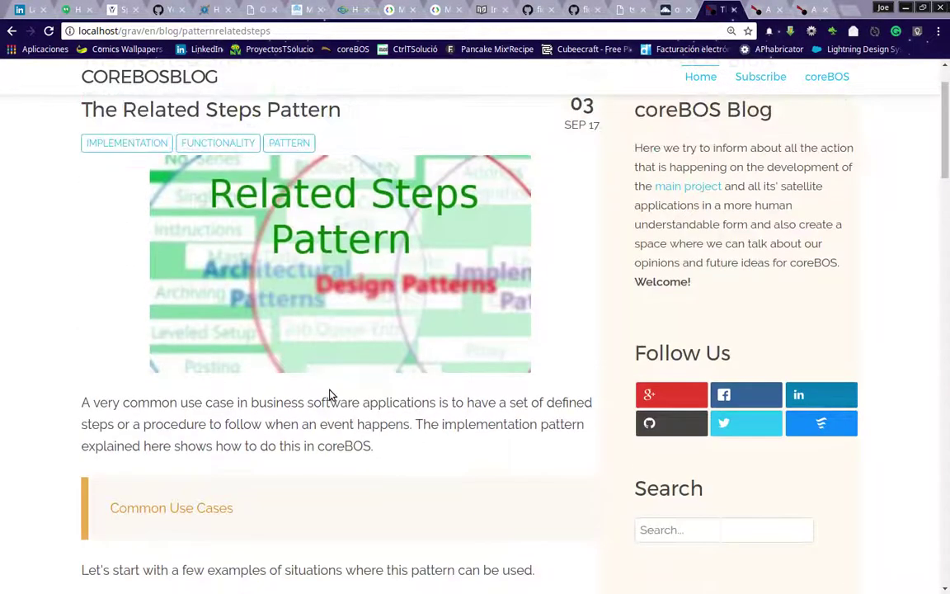
{"action": "scroll", "coordinate": [176, 309], "scroll_direction": "down", "scroll_amount": 1}
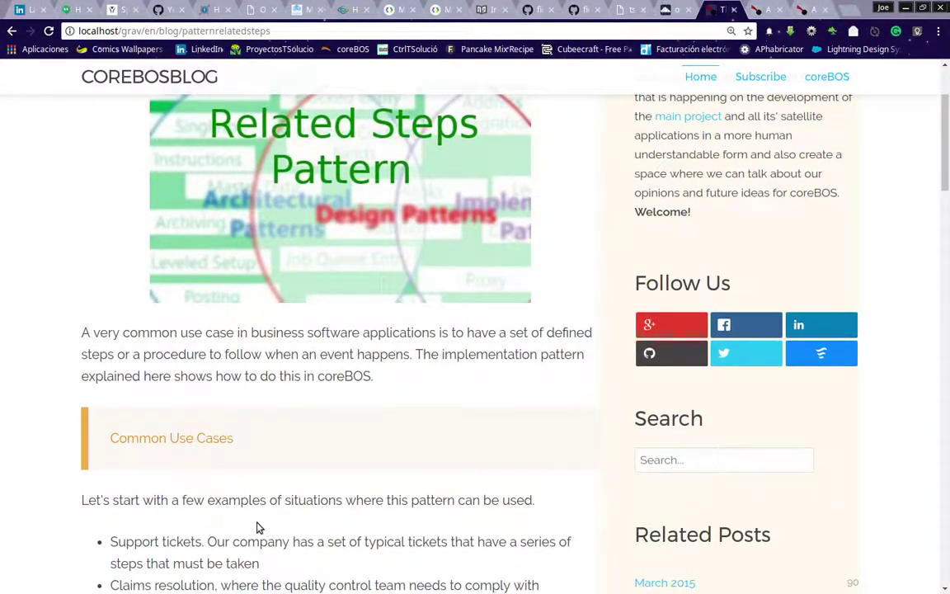
{"action": "scroll", "coordinate": [257, 527], "scroll_direction": "down", "scroll_amount": 5}
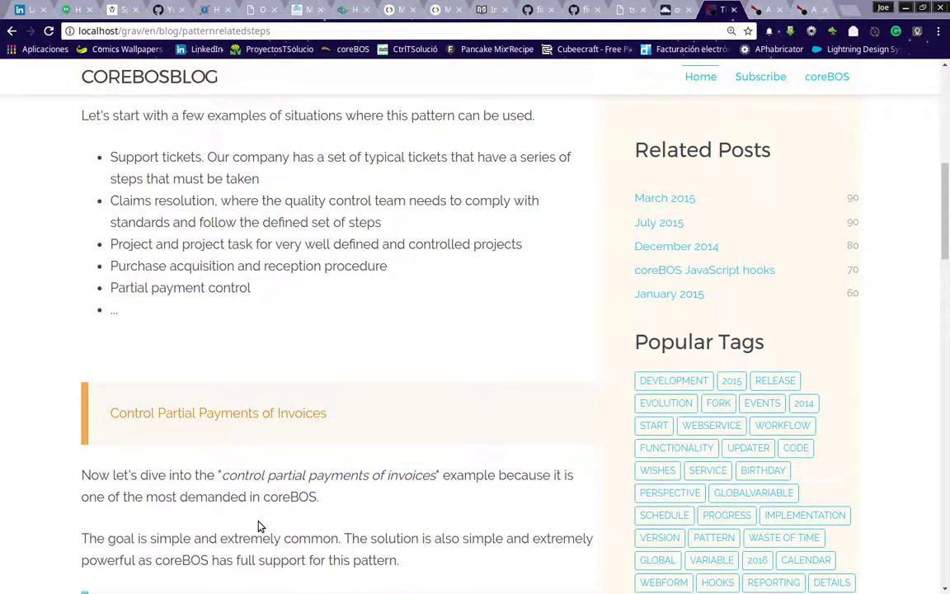
{"action": "scroll", "coordinate": [265, 524], "scroll_direction": "down", "scroll_amount": 6}
{"action": "scroll", "coordinate": [268, 521], "scroll_direction": "down", "scroll_amount": 4}
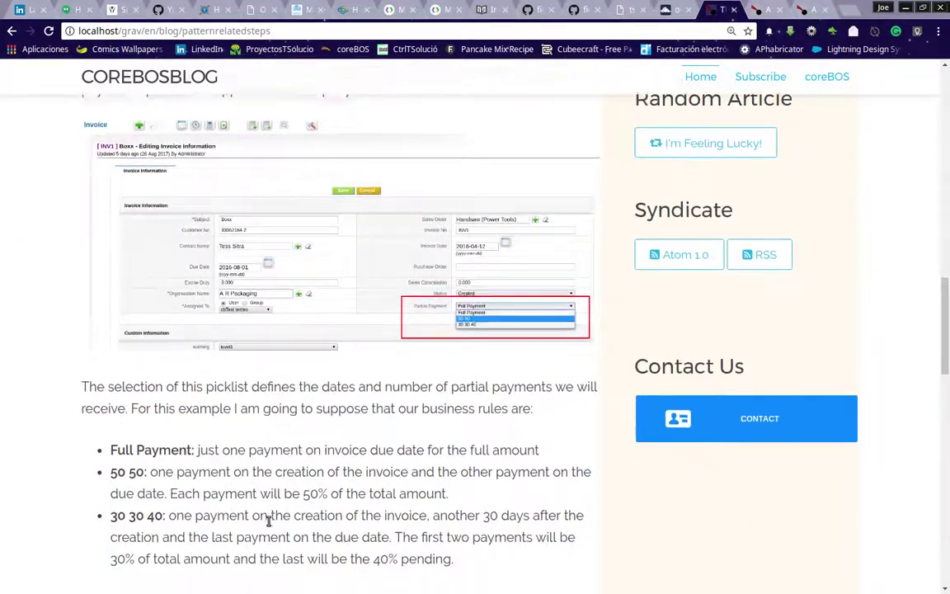
{"action": "scroll", "coordinate": [268, 521], "scroll_direction": "down", "scroll_amount": 5}
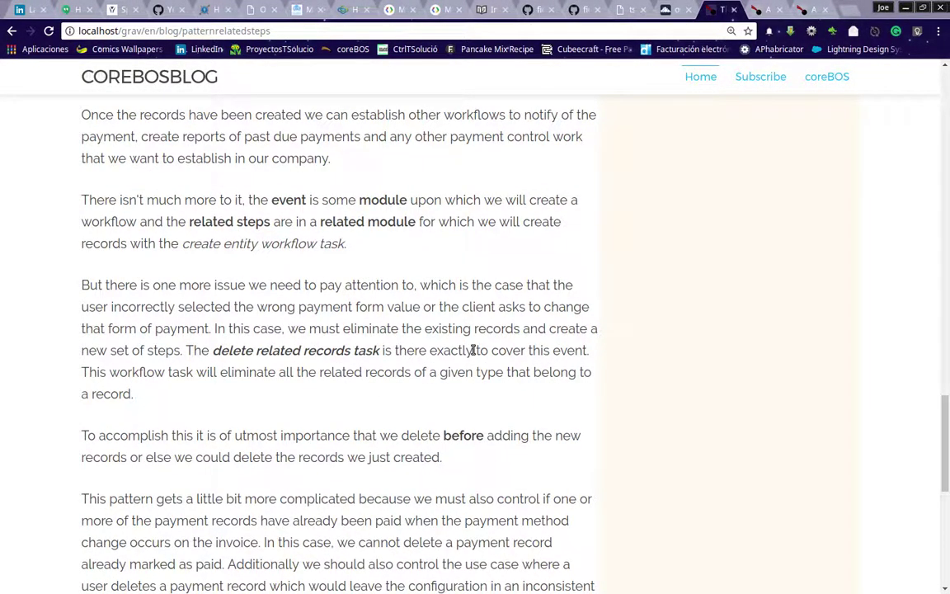
{"action": "scroll", "coordinate": [460, 356], "scroll_direction": "down", "scroll_amount": 3}
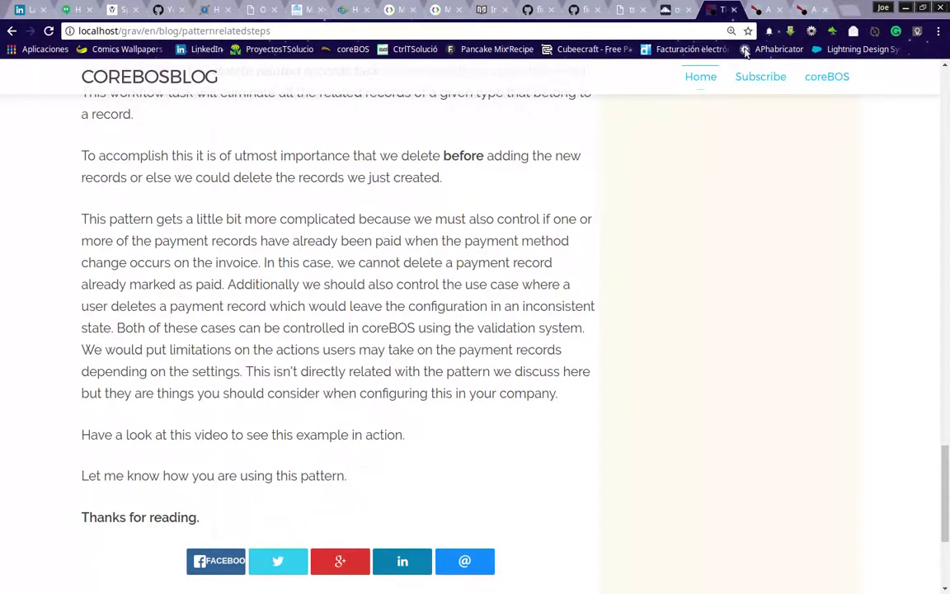
Switch to the open invoice Boxx in coreBOS and examine the options of its Partial Payment field
{"action": "left_click", "coordinate": [767, 9]}
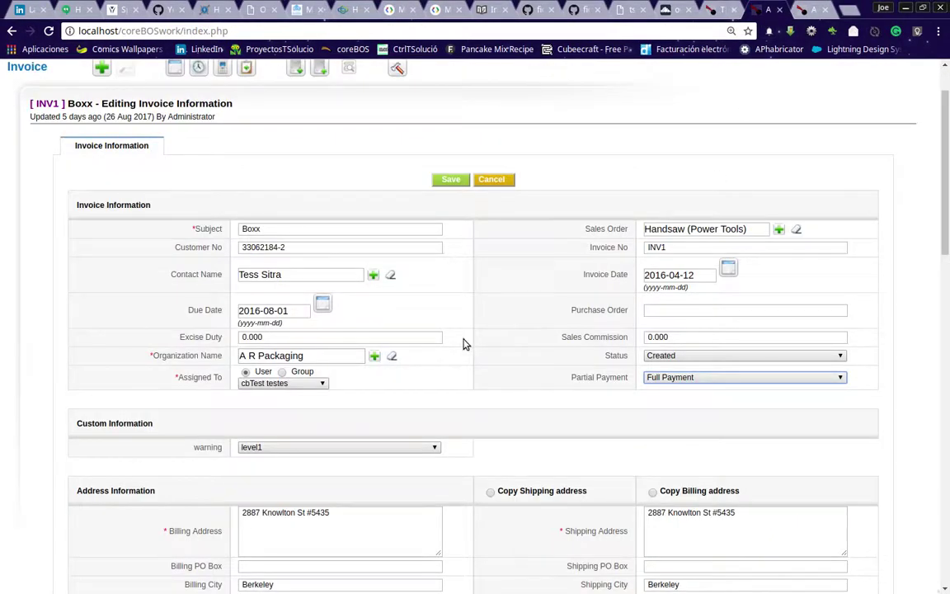
{"action": "left_click", "coordinate": [766, 381]}
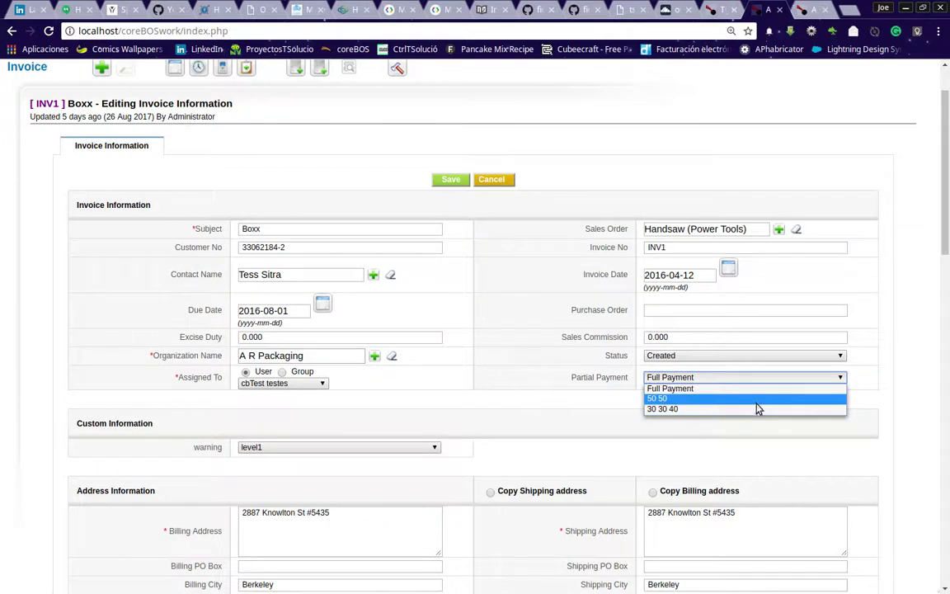
{"action": "left_click", "coordinate": [638, 432]}
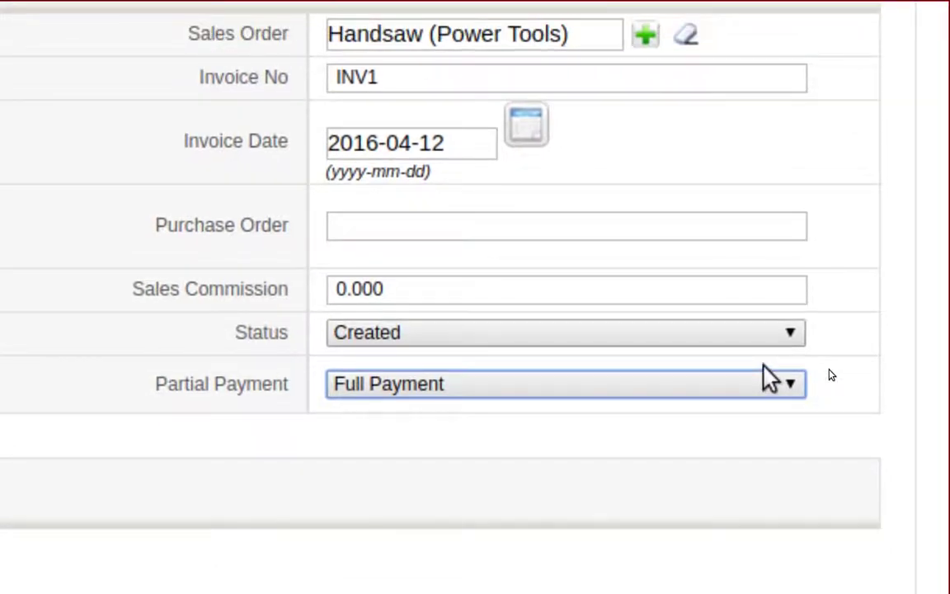
{"action": "left_click", "coordinate": [764, 385]}
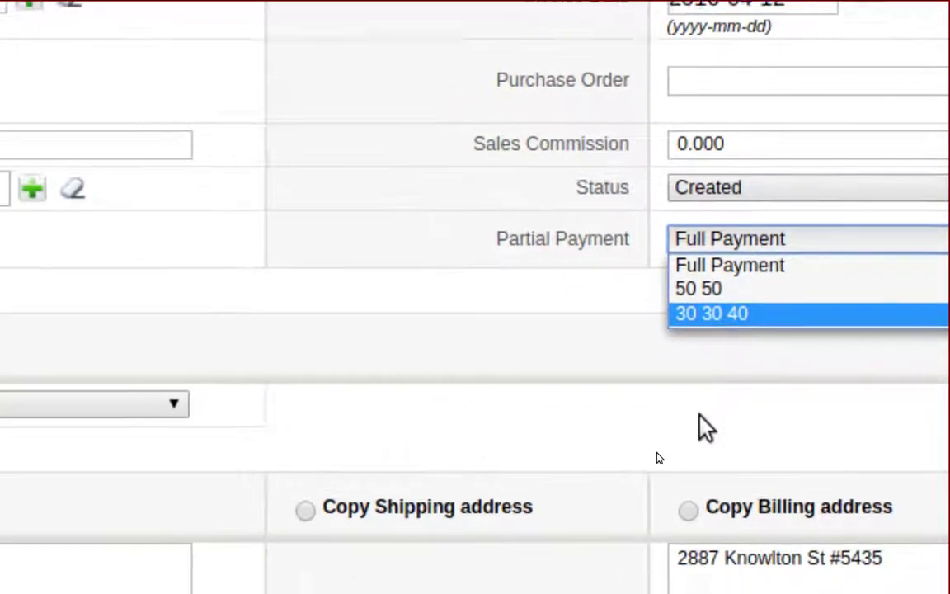
{"action": "left_click", "coordinate": [676, 424]}
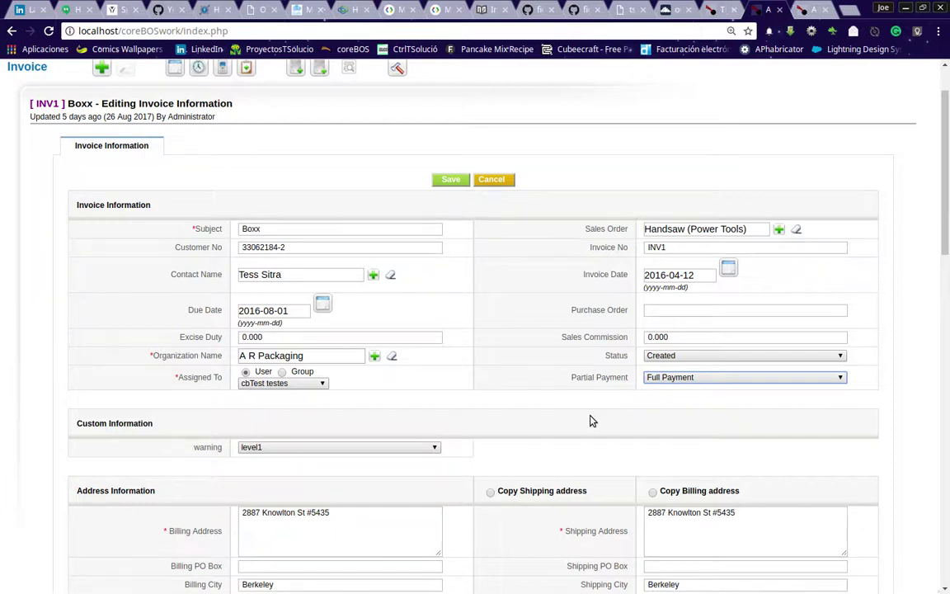
{"action": "left_click", "coordinate": [691, 378]}
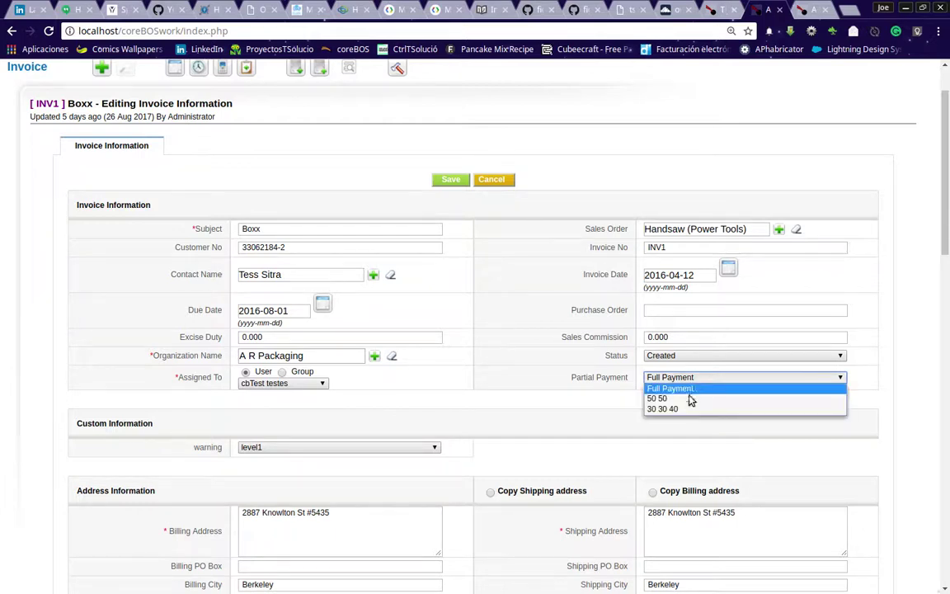
{"action": "left_click", "coordinate": [628, 408]}
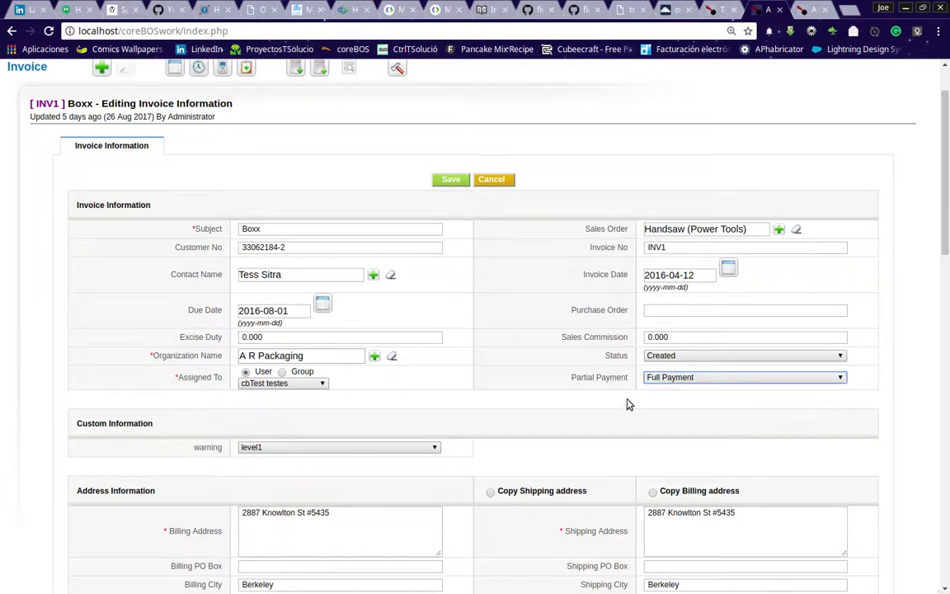
{"action": "left_click", "coordinate": [676, 407]}
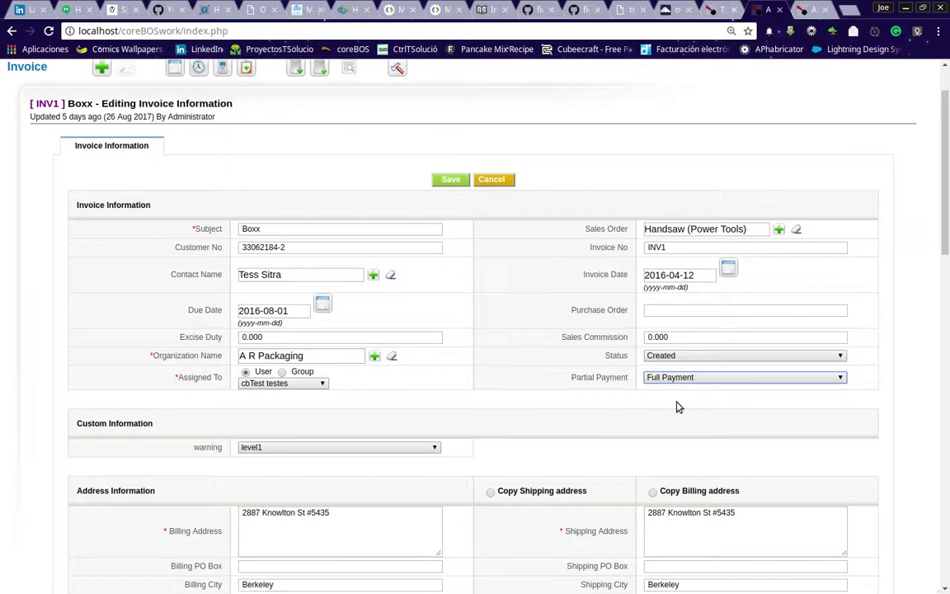
Create a new workflow for the Invoice module with the description "Partial Payments Full Payment"
{"action": "left_click", "coordinate": [793, 11]}
{"action": "scroll", "coordinate": [754, 458], "scroll_direction": "up", "scroll_amount": 2}
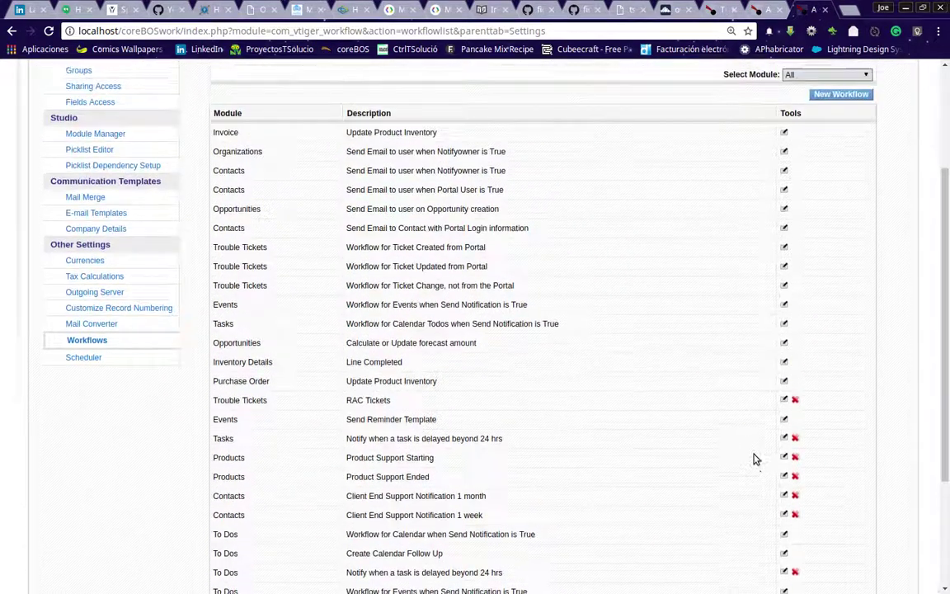
{"action": "scroll", "coordinate": [754, 458], "scroll_direction": "up", "scroll_amount": 1}
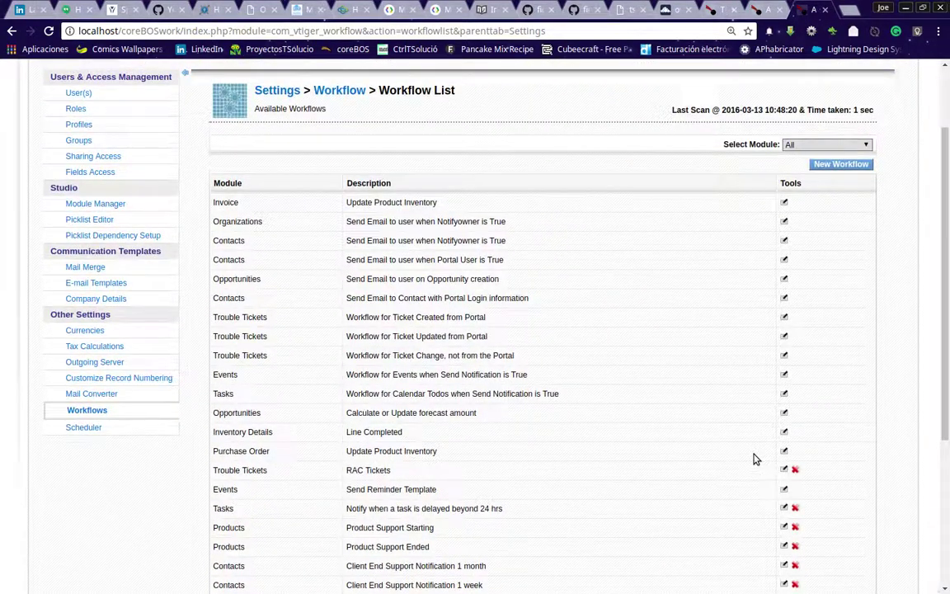
{"action": "left_click", "coordinate": [825, 166]}
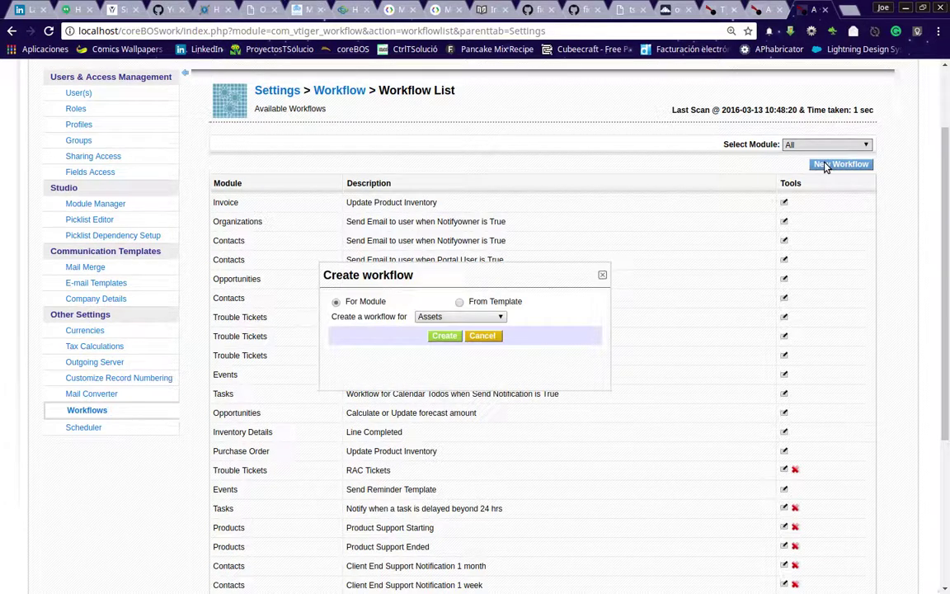
{"action": "left_click", "coordinate": [449, 316]}
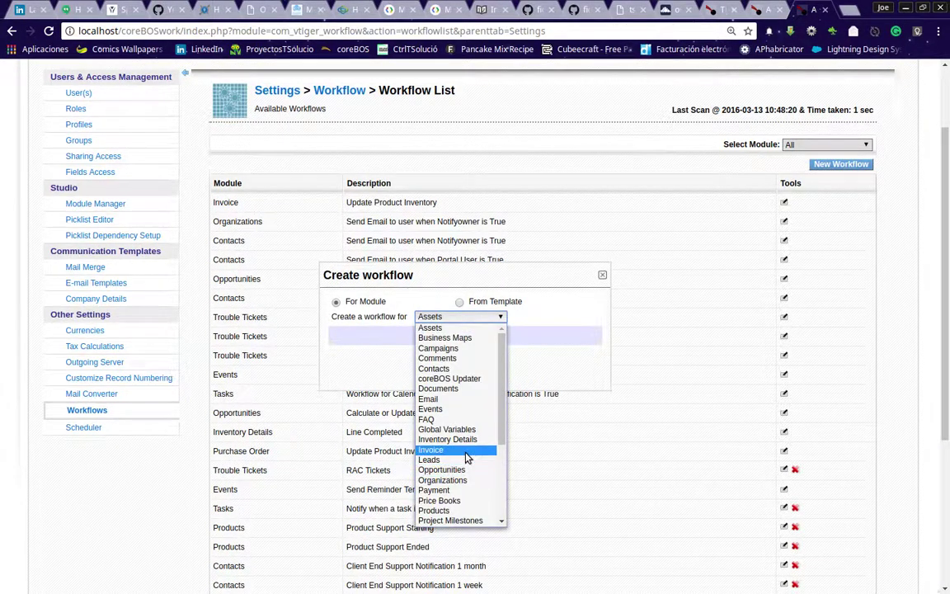
{"action": "left_click", "coordinate": [436, 450]}
{"action": "left_click", "coordinate": [451, 339]}
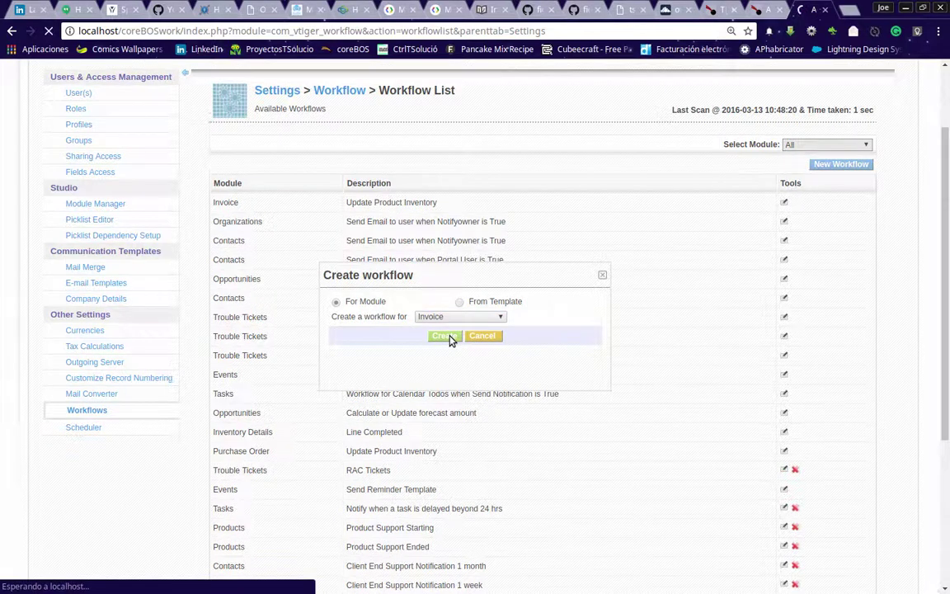
{"action": "left_click", "coordinate": [437, 273]}
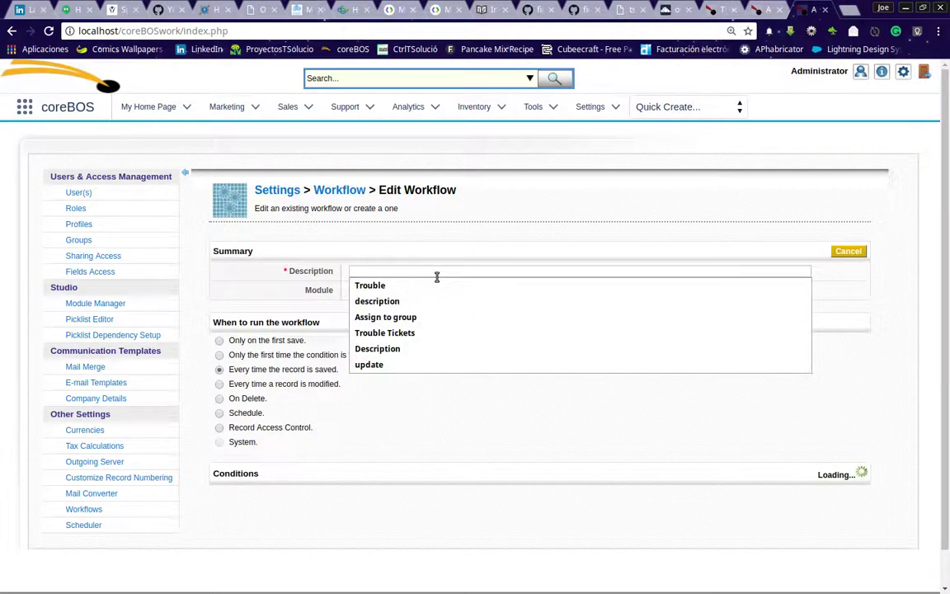
{"action": "type", "text": "Partial Payments Full Payment"}
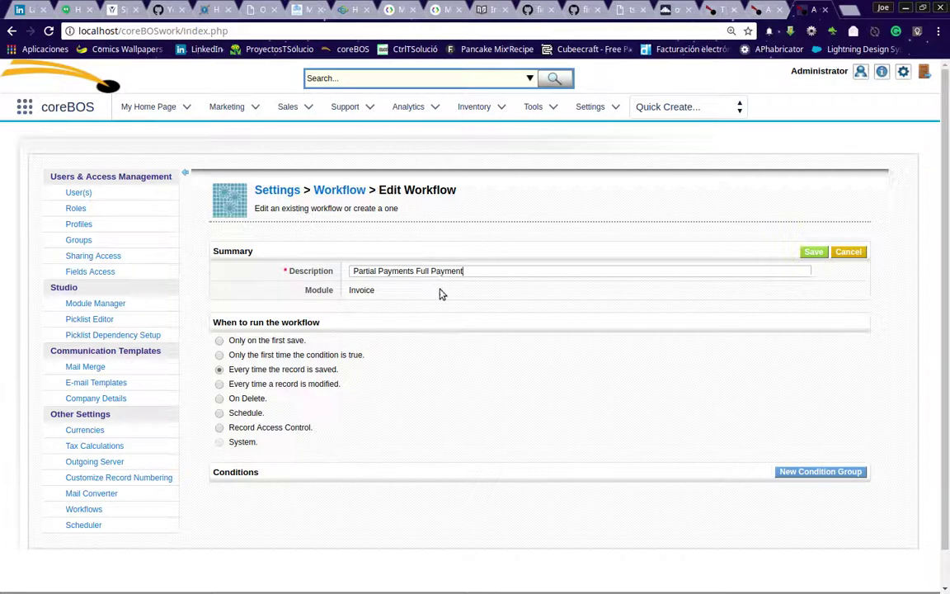
Add a condition requiring Partial Payment is Full Payment, and save the workflow
{"action": "left_click", "coordinate": [796, 472]}
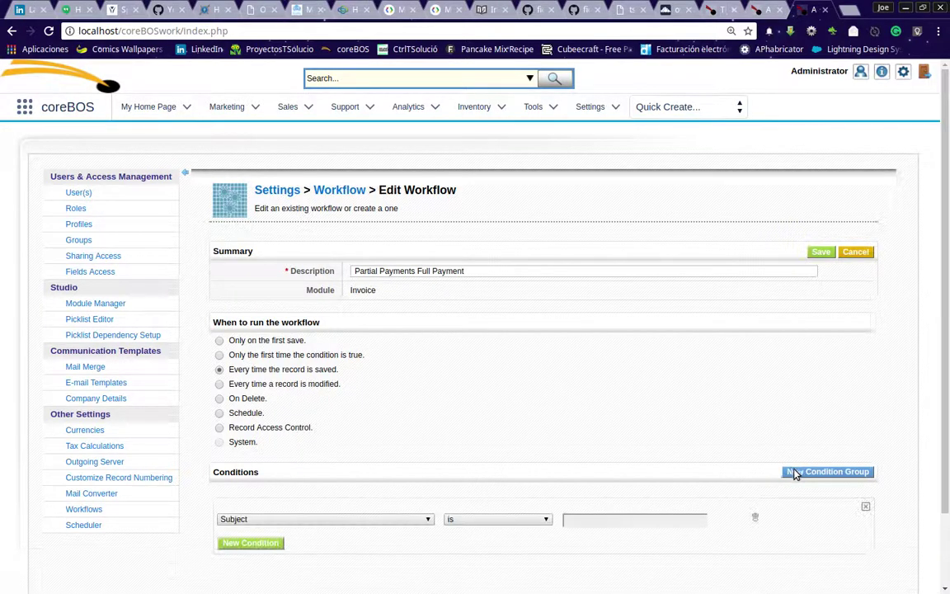
{"action": "scroll", "coordinate": [568, 430], "scroll_direction": "down", "scroll_amount": 2}
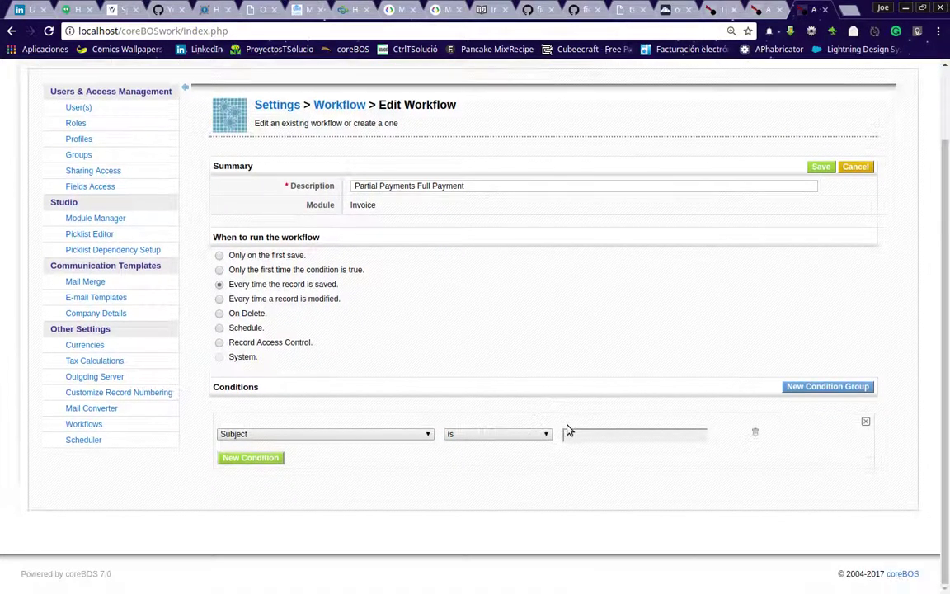
{"action": "left_click", "coordinate": [339, 434]}
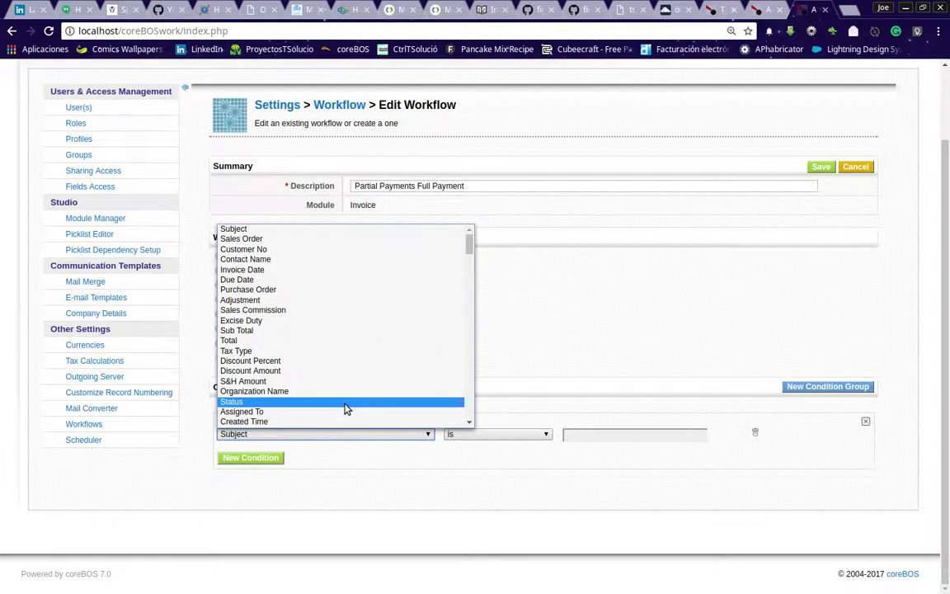
{"action": "scroll", "coordinate": [342, 396], "scroll_direction": "down", "scroll_amount": 2}
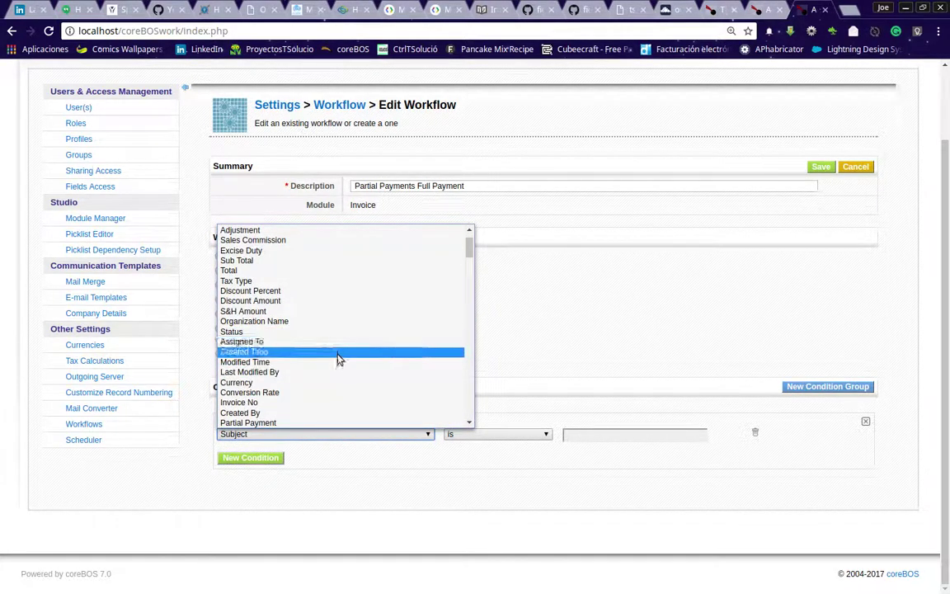
{"action": "scroll", "coordinate": [333, 372], "scroll_direction": "down", "scroll_amount": 1}
{"action": "left_click", "coordinate": [328, 387]}
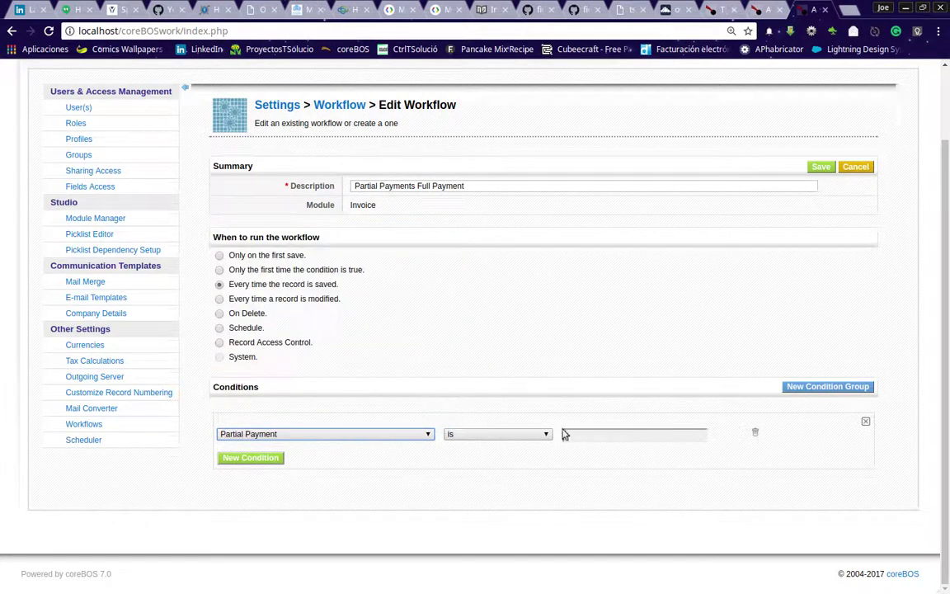
{"action": "left_click", "coordinate": [589, 436]}
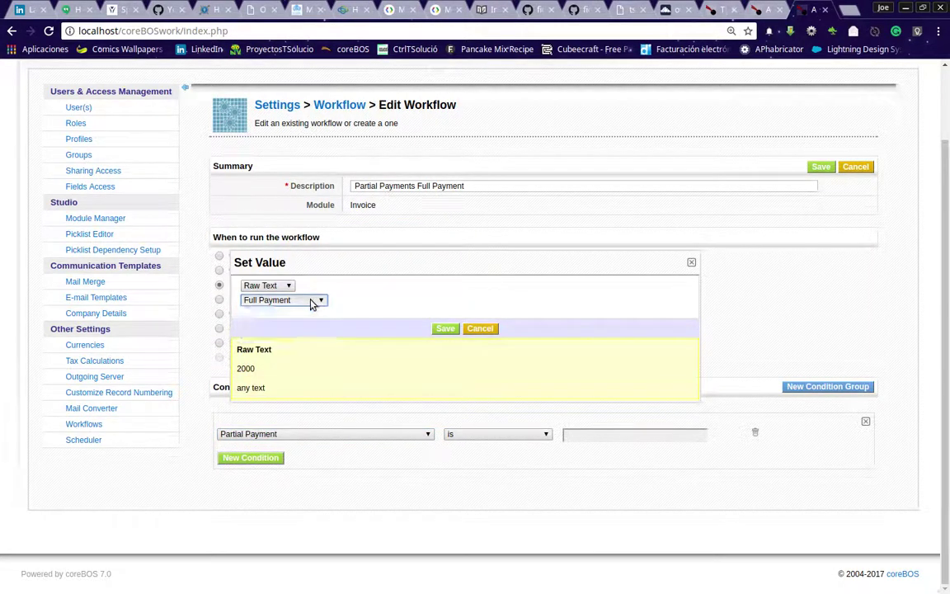
{"action": "left_click", "coordinate": [445, 328]}
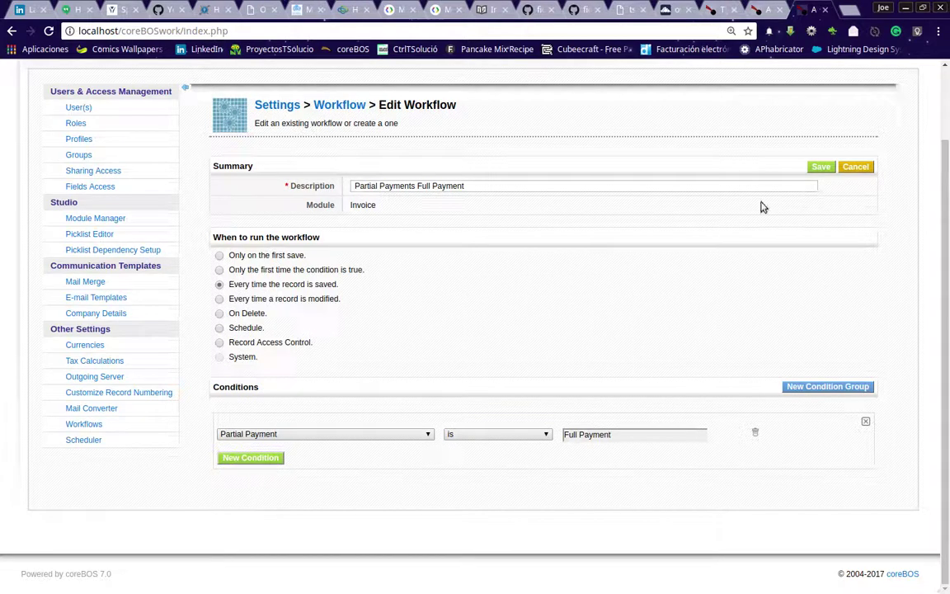
{"action": "left_click", "coordinate": [821, 168]}
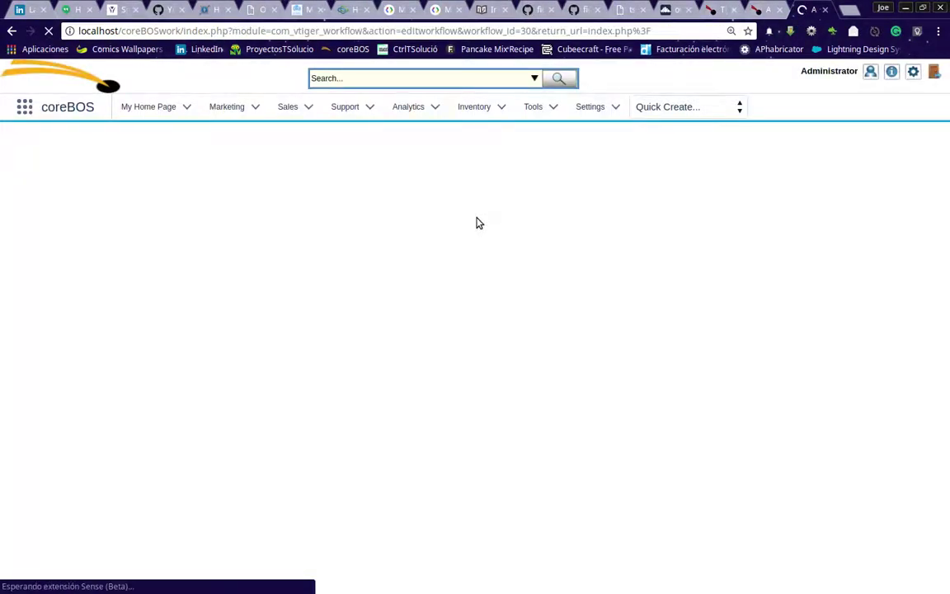
Create a new Create Entity task for the workflow and title it "Full Payment Record"
{"action": "scroll", "coordinate": [460, 456], "scroll_direction": "down", "scroll_amount": 2}
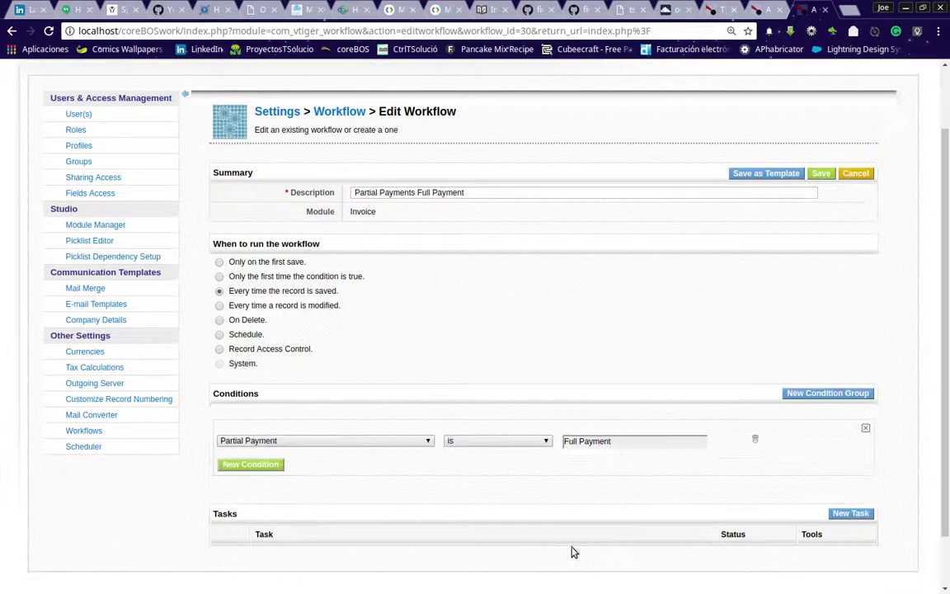
{"action": "scroll", "coordinate": [728, 512], "scroll_direction": "down", "scroll_amount": 2}
{"action": "left_click", "coordinate": [849, 451]}
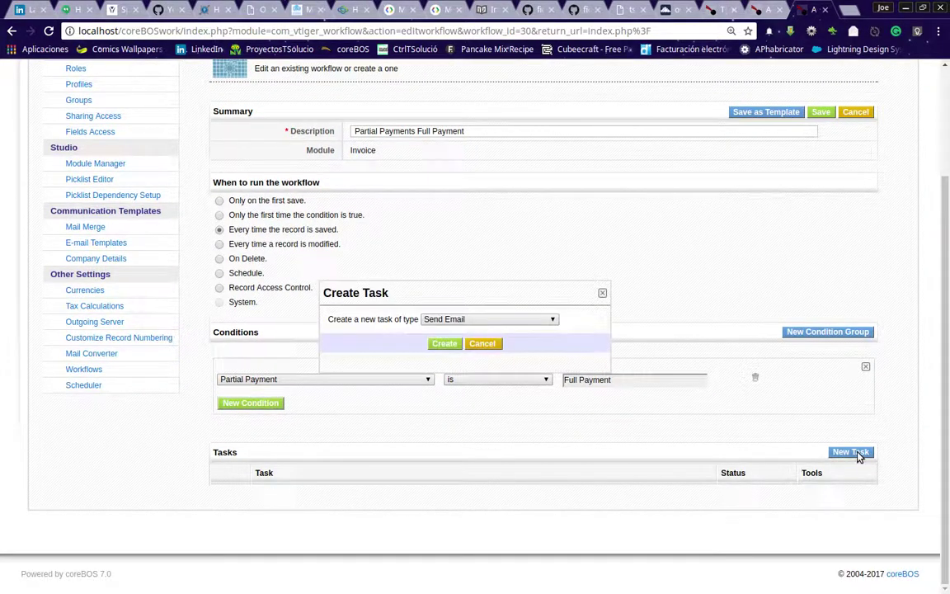
{"action": "left_click", "coordinate": [467, 319]}
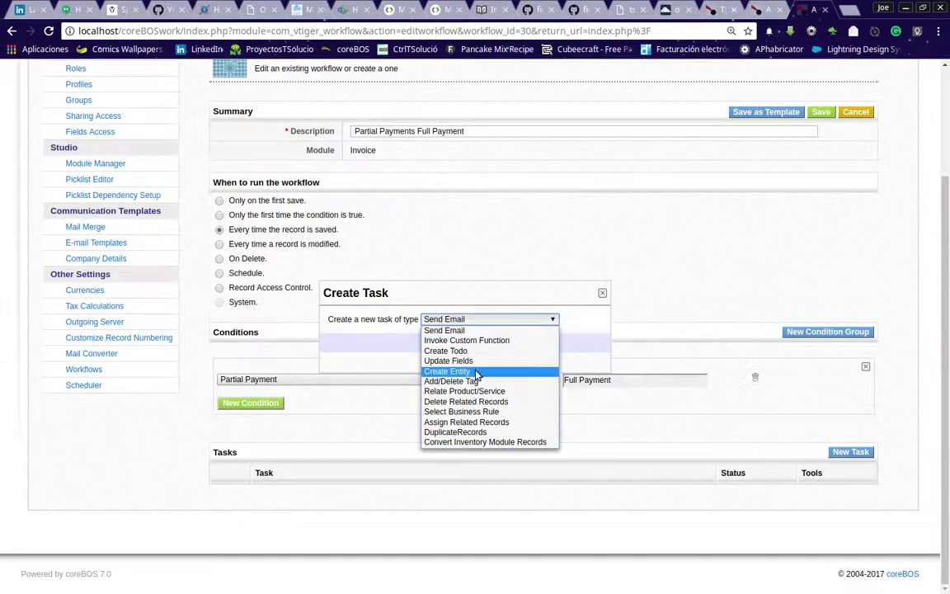
{"action": "left_click", "coordinate": [447, 371]}
{"action": "left_click", "coordinate": [443, 345]}
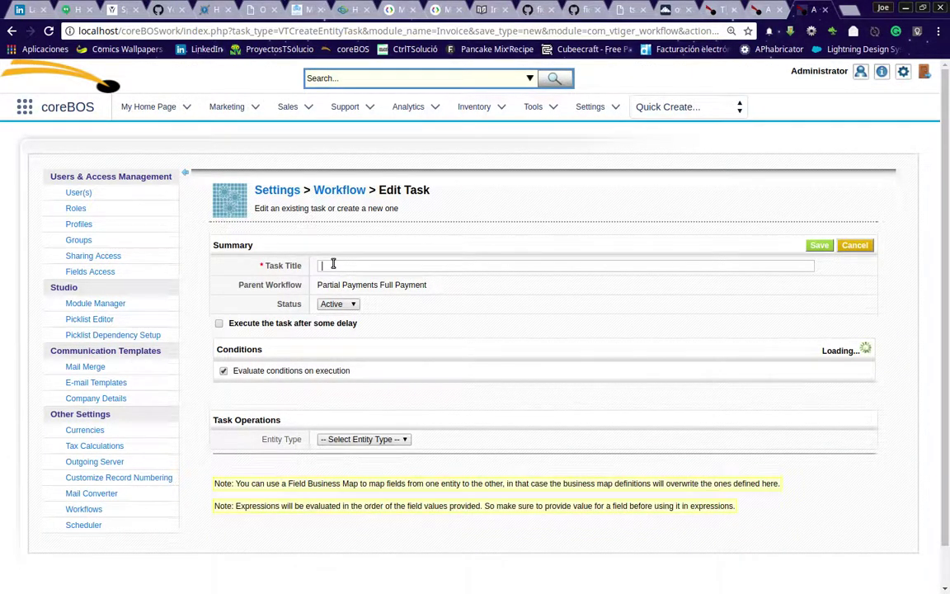
{"action": "type", "text": "Full Payment Record"}
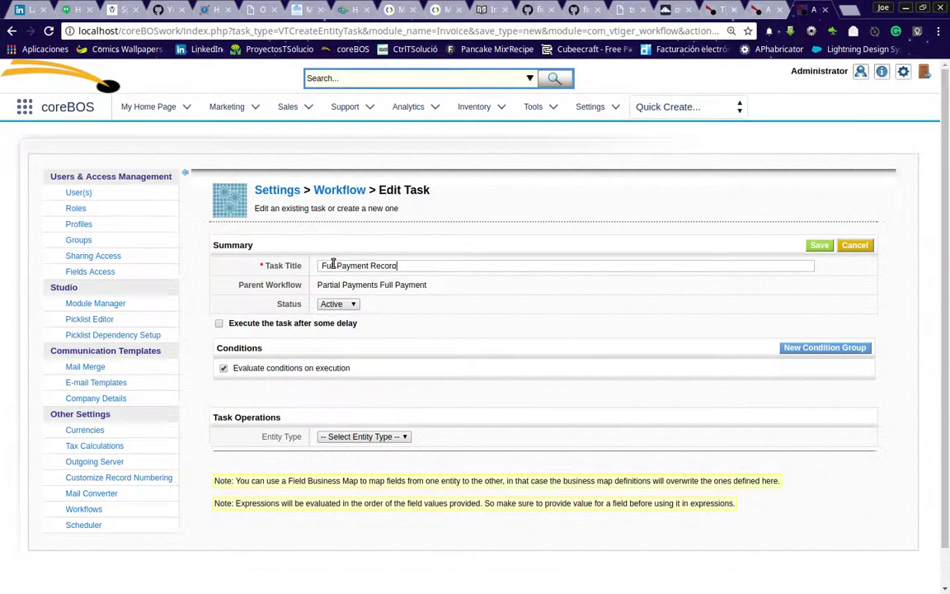
Disable evaluating conditions on execution for the task and set its entity type to Payment
{"action": "left_click", "coordinate": [223, 368]}
{"action": "left_click", "coordinate": [389, 436]}
{"action": "left_click", "coordinate": [375, 458]}
Add four more field rows to the task's Payment field mapping
{"action": "scroll", "coordinate": [676, 420], "scroll_direction": "down", "scroll_amount": 2}
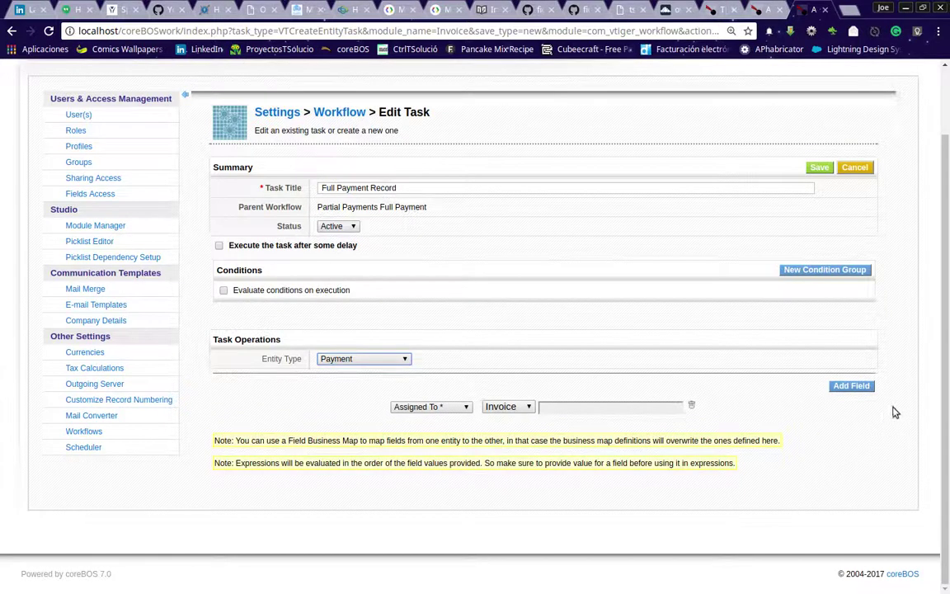
{"action": "left_click", "coordinate": [858, 390]}
{"action": "left_click", "coordinate": [857, 391]}
{"action": "left_click", "coordinate": [858, 391]}
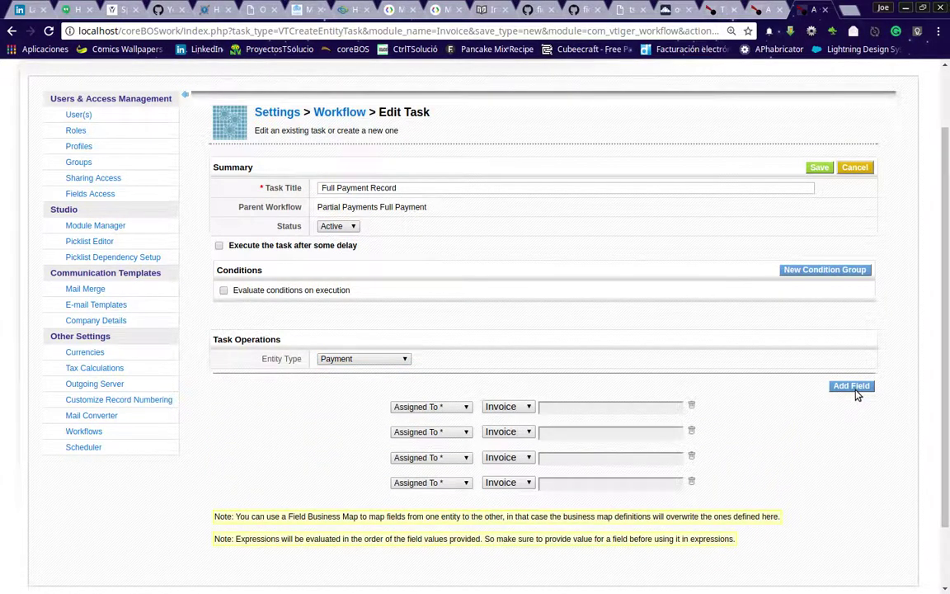
{"action": "left_click", "coordinate": [858, 391]}
Map the payment's Assigned To in the first row to the invoice's Assigned To field value
{"action": "scroll", "coordinate": [729, 355], "scroll_direction": "down", "scroll_amount": 2}
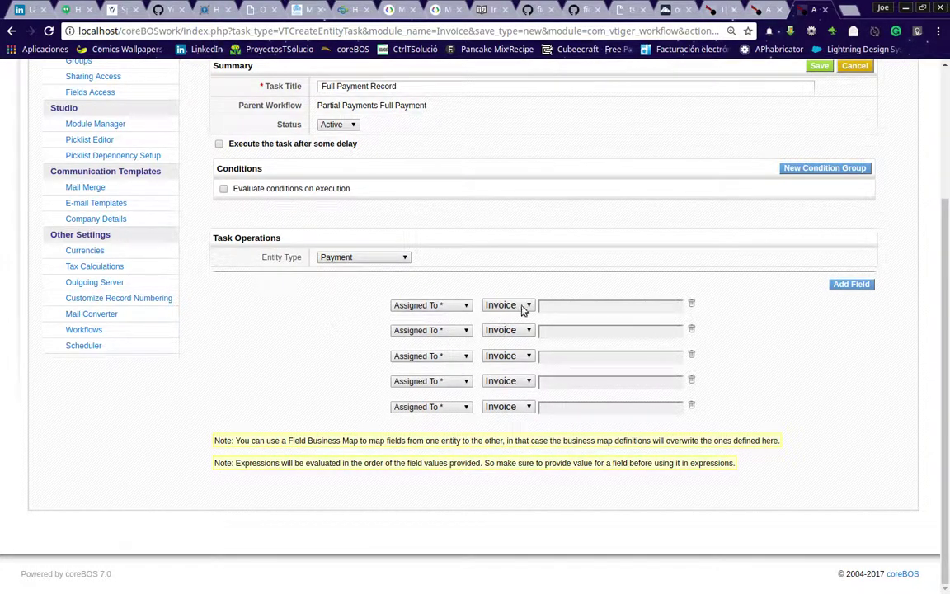
{"action": "left_click", "coordinate": [566, 308]}
{"action": "left_click", "coordinate": [286, 287]}
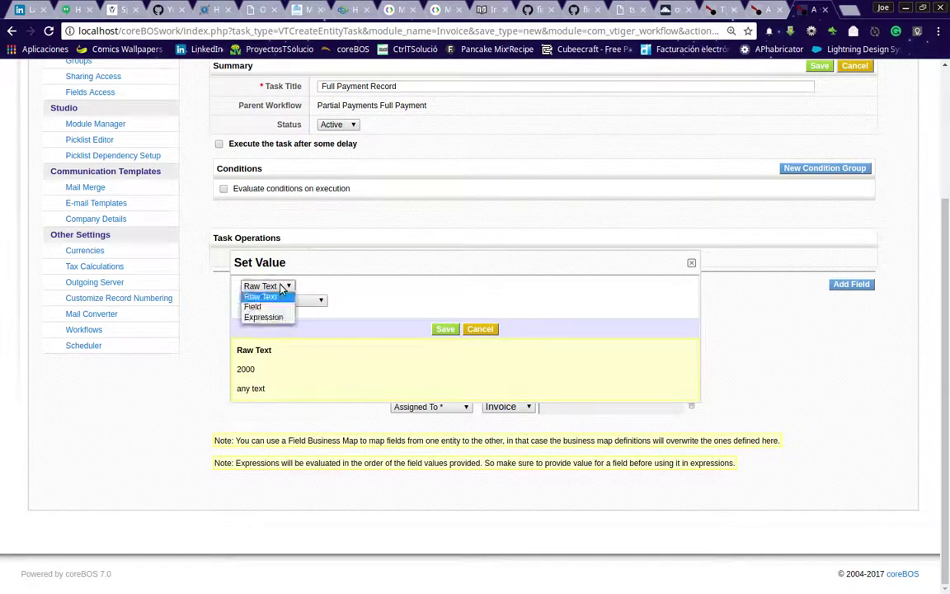
{"action": "left_click", "coordinate": [262, 306]}
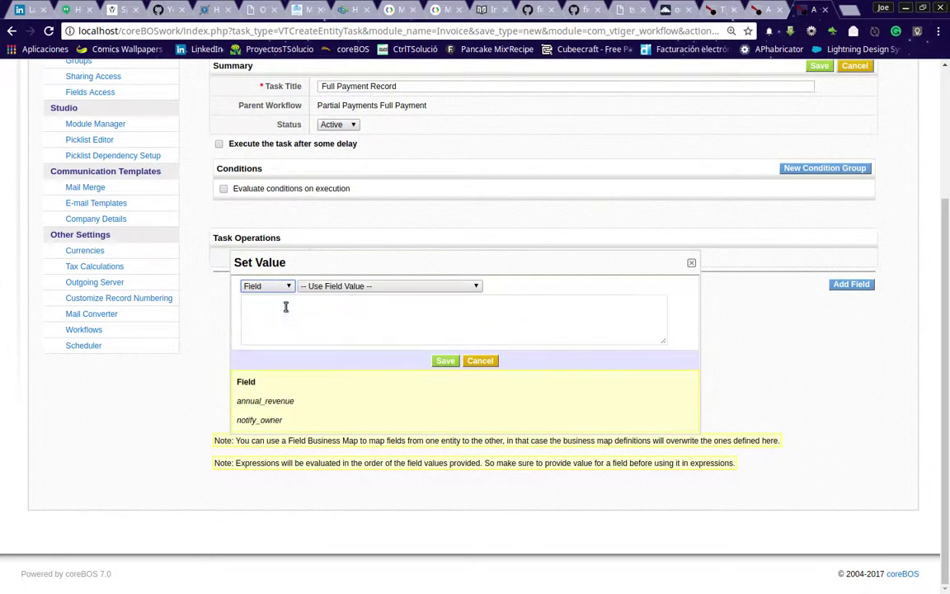
{"action": "left_click", "coordinate": [376, 287]}
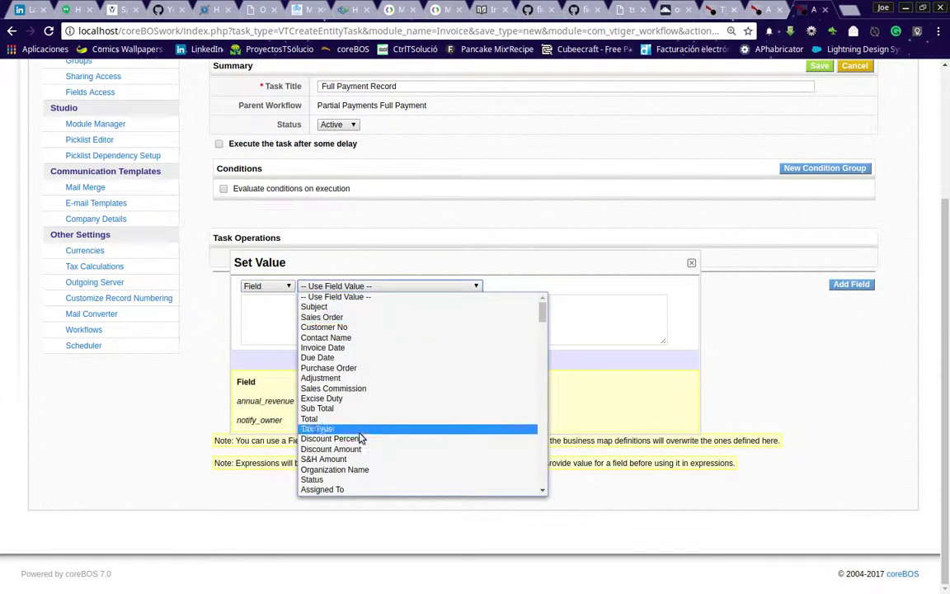
{"action": "left_click", "coordinate": [365, 490]}
{"action": "left_click", "coordinate": [443, 363]}
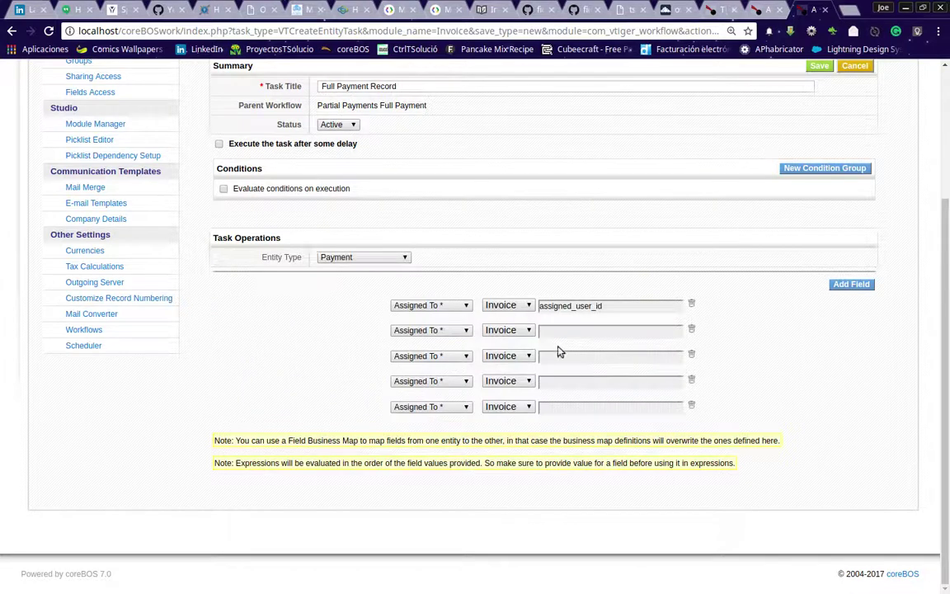
Set the second field row to Payment Ref with the raw text "Full Payment of Invoice"
{"action": "left_click", "coordinate": [434, 331]}
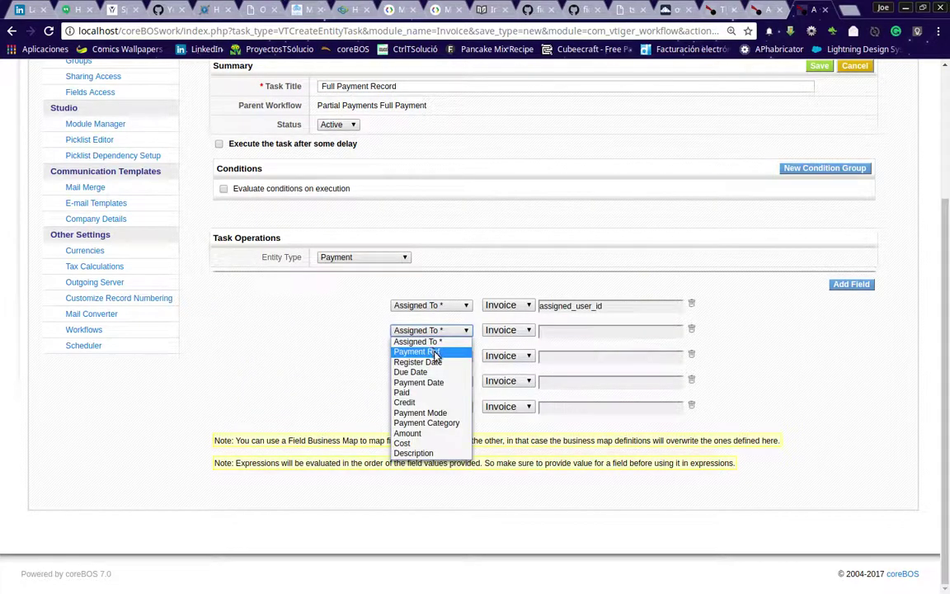
{"action": "left_click", "coordinate": [435, 352]}
{"action": "left_click", "coordinate": [573, 331]}
{"action": "left_click", "coordinate": [307, 299]}
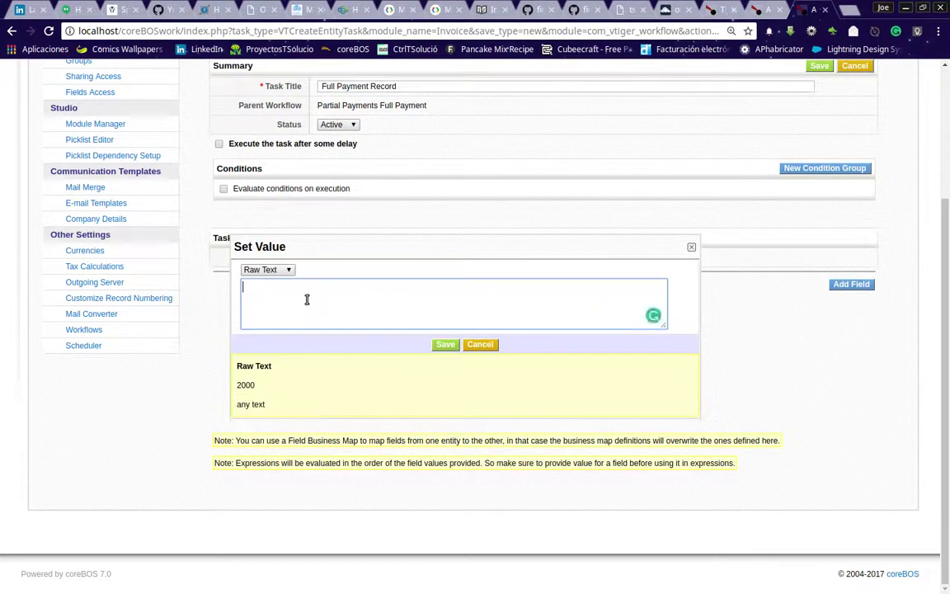
{"action": "type", "text": "Full Payment Record"}
{"action": "double_click", "coordinate": [326, 287]}
{"action": "type", "text": "of"}
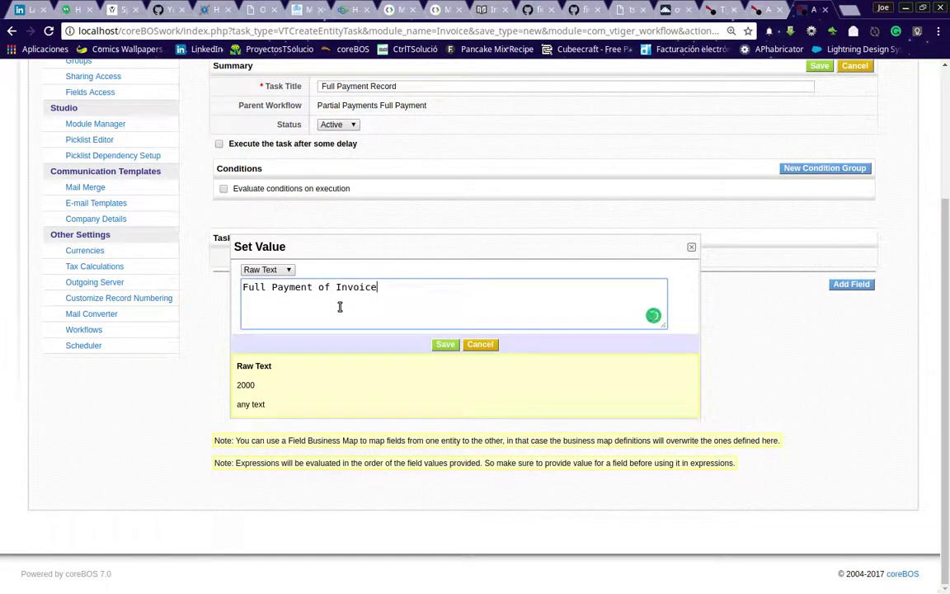
{"action": "scroll", "coordinate": [329, 297], "scroll_direction": "up", "scroll_amount": 1}
{"action": "left_click", "coordinate": [445, 379]}
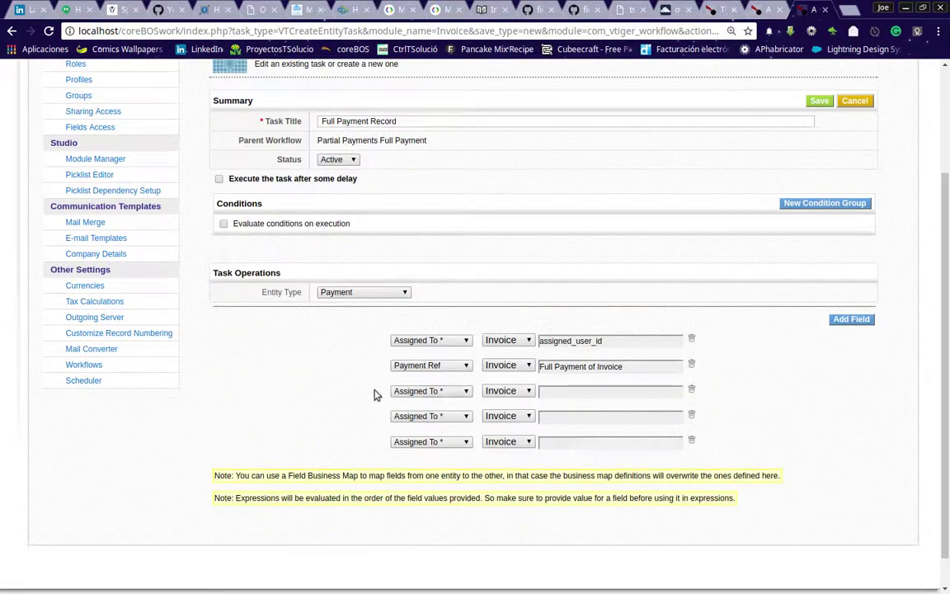
Set the third field row to Due Date and map it to the invoice's Due Date field value
{"action": "left_click", "coordinate": [428, 392]}
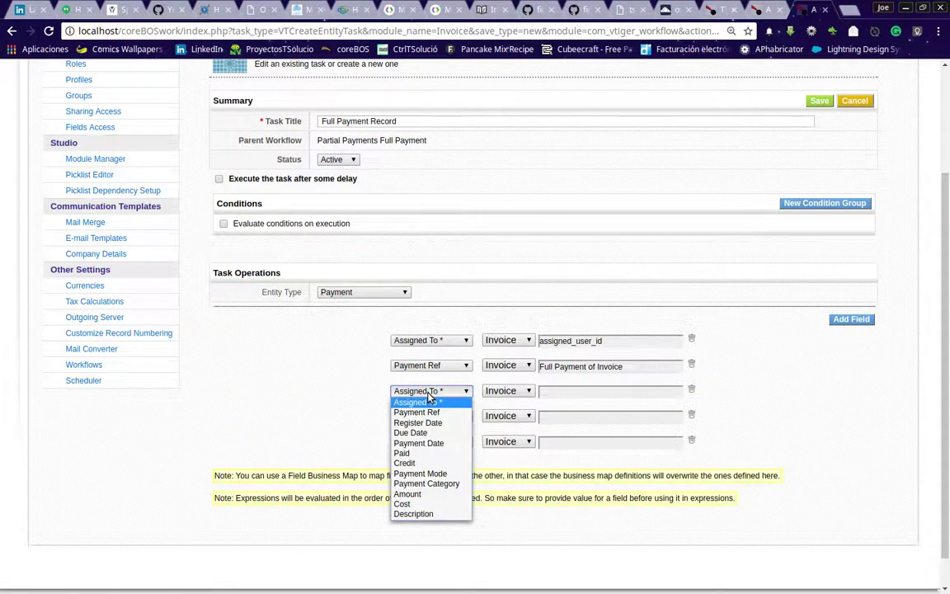
{"action": "left_click", "coordinate": [434, 433]}
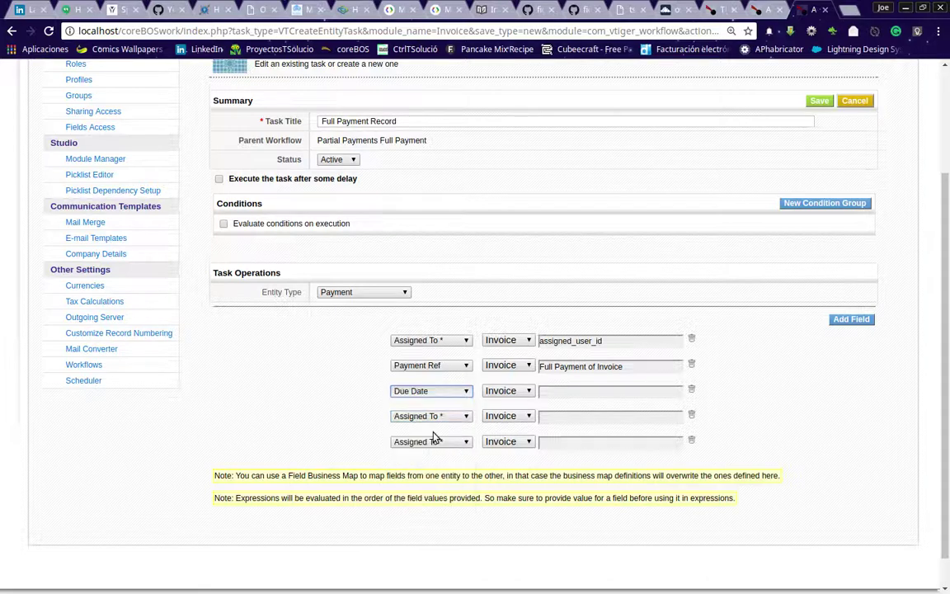
{"action": "left_click", "coordinate": [563, 393]}
{"action": "left_click", "coordinate": [286, 285]}
{"action": "left_click", "coordinate": [276, 307]}
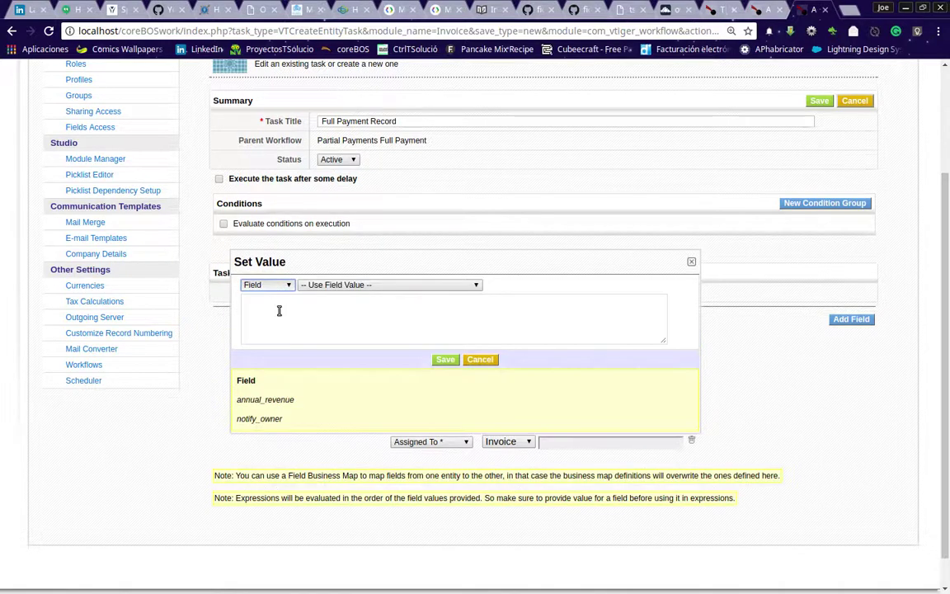
{"action": "left_click", "coordinate": [387, 286]}
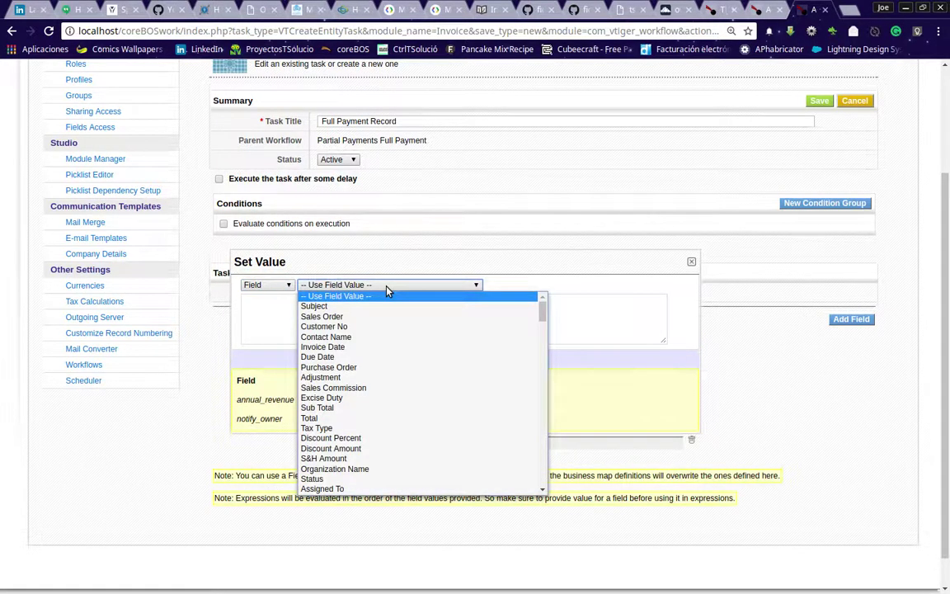
{"action": "left_click", "coordinate": [380, 357]}
{"action": "left_click", "coordinate": [444, 359]}
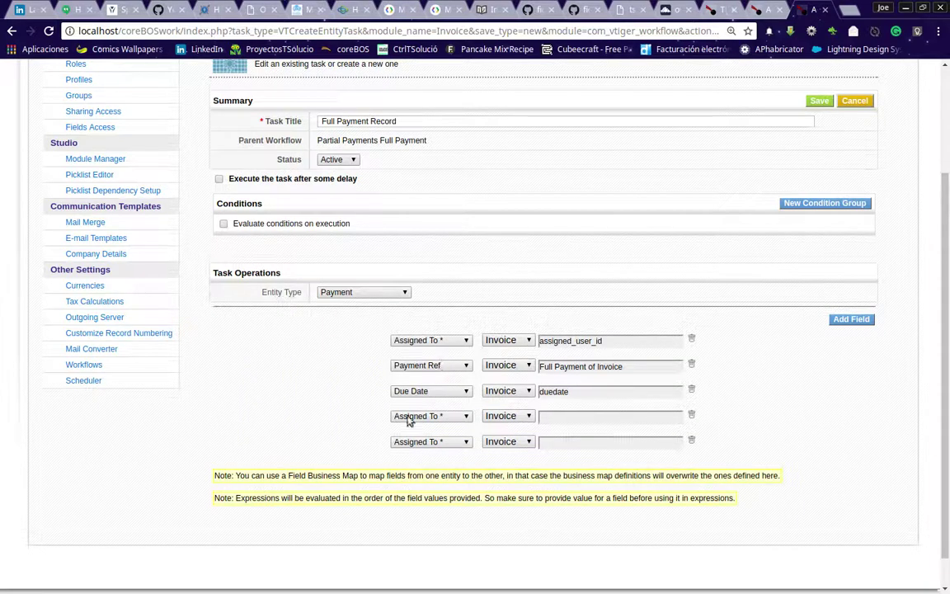
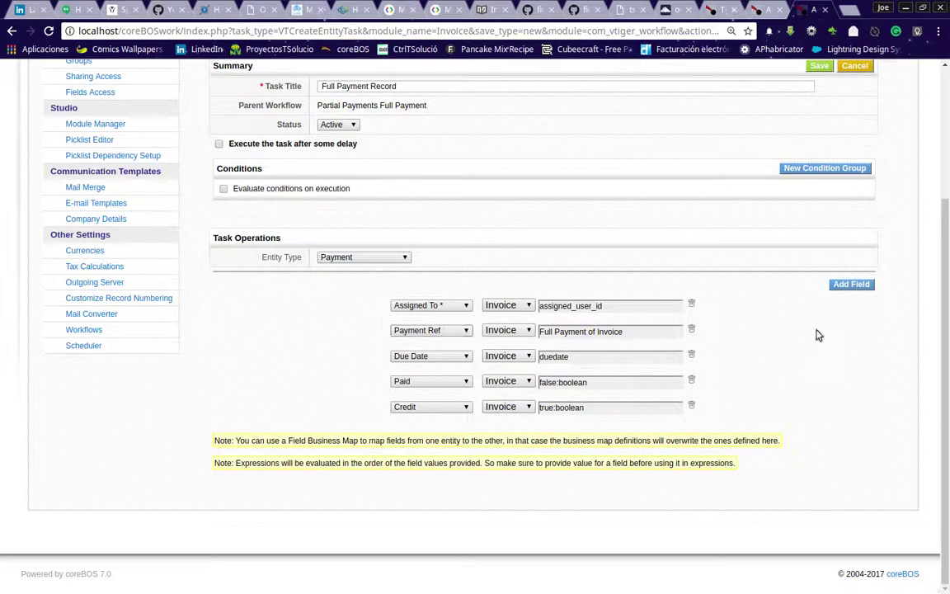
Add three more field rows below the Credit row
{"action": "double_click", "coordinate": [854, 289]}
{"action": "left_click", "coordinate": [854, 285]}
{"action": "scroll", "coordinate": [801, 318], "scroll_direction": "down", "scroll_amount": 1}
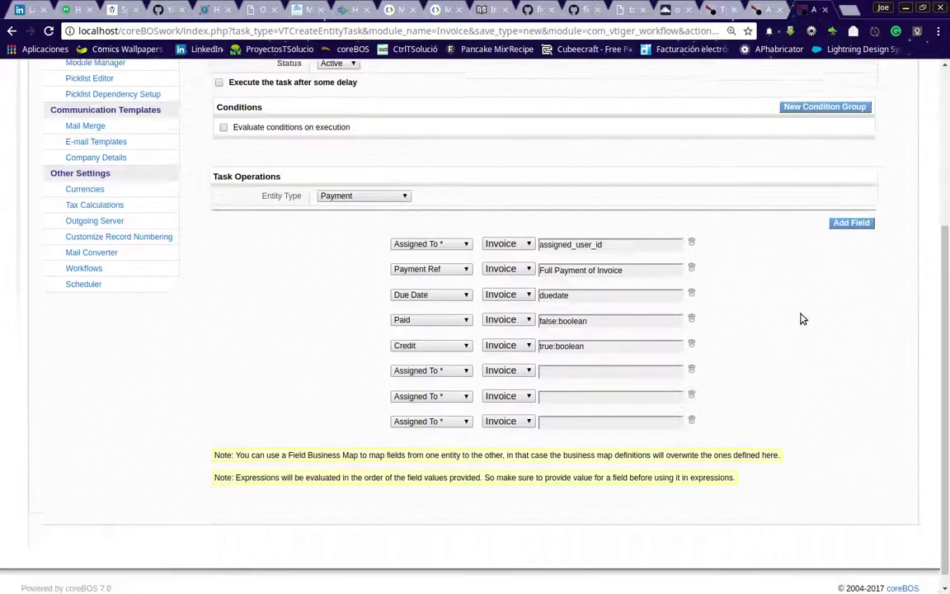
{"action": "left_click", "coordinate": [418, 356]}
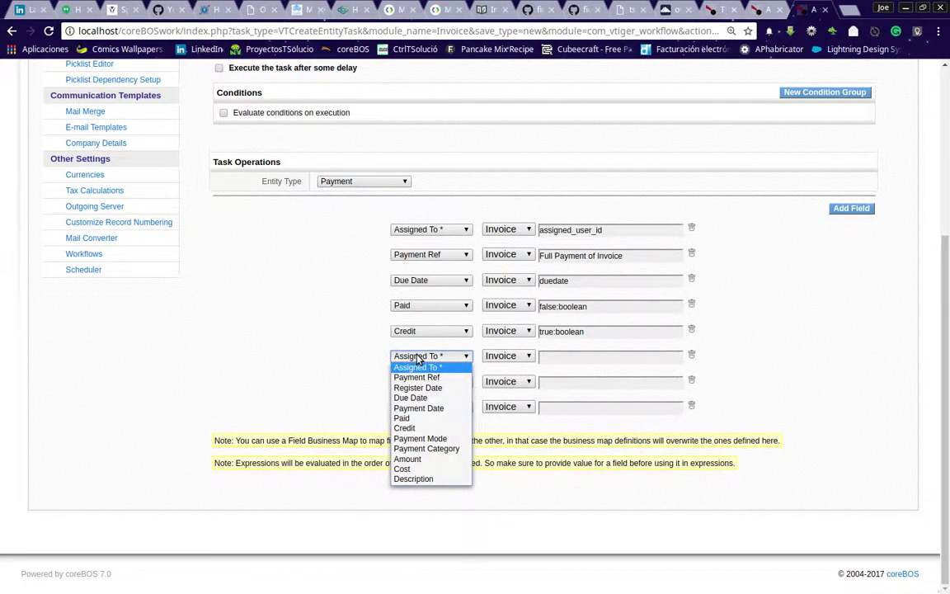
{"action": "left_click", "coordinate": [428, 440]}
{"action": "left_click", "coordinate": [620, 355]}
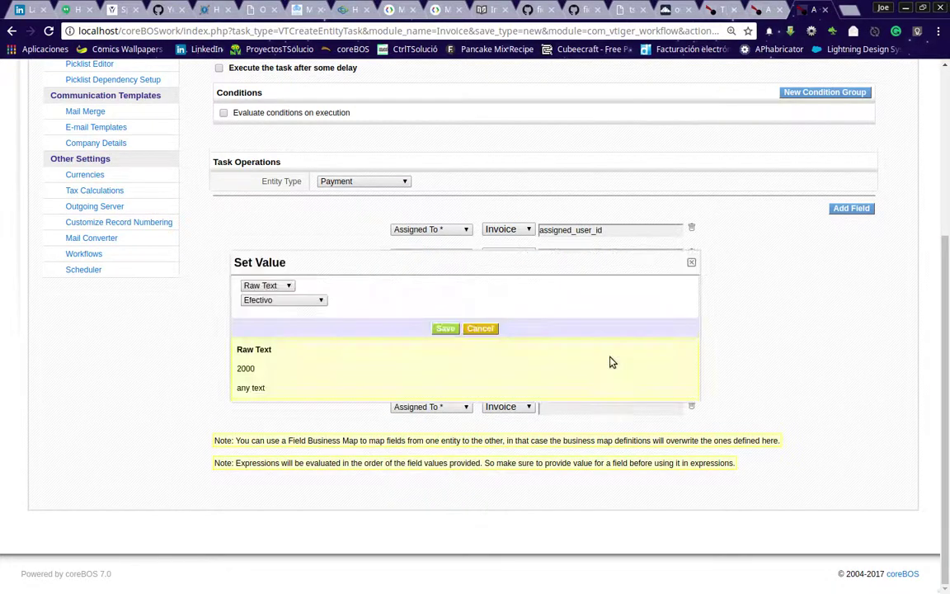
{"action": "left_click", "coordinate": [492, 330]}
{"action": "left_click", "coordinate": [526, 356]}
{"action": "left_click", "coordinate": [519, 383]}
{"action": "left_click", "coordinate": [564, 359]}
{"action": "left_click", "coordinate": [310, 303]}
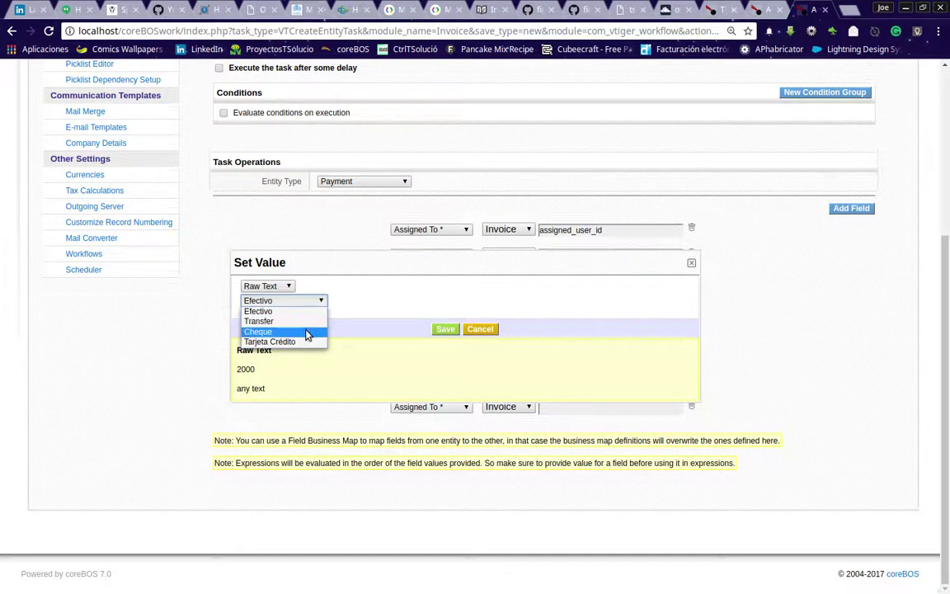
{"action": "left_click", "coordinate": [482, 330]}
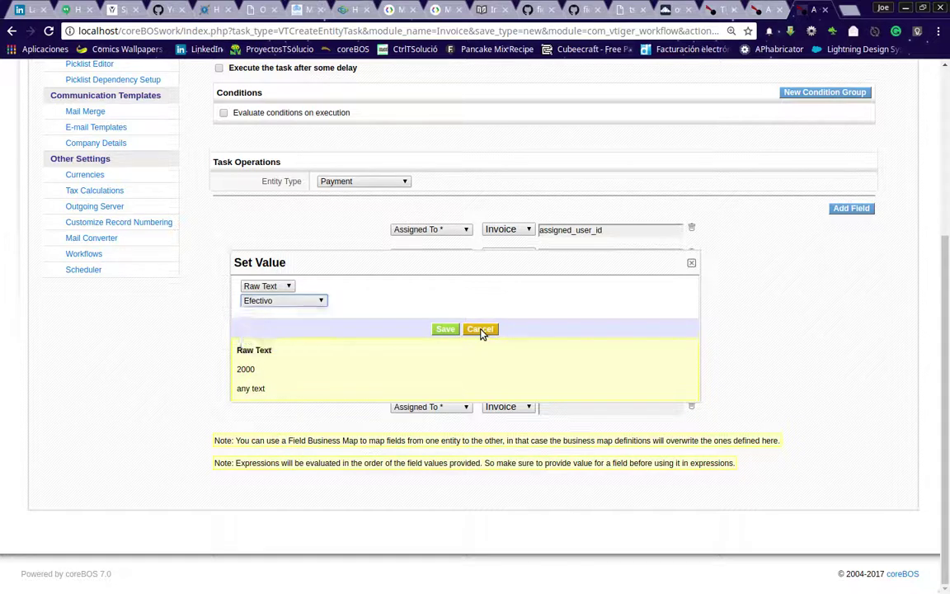
{"action": "left_click", "coordinate": [482, 329]}
{"action": "left_click", "coordinate": [431, 355]}
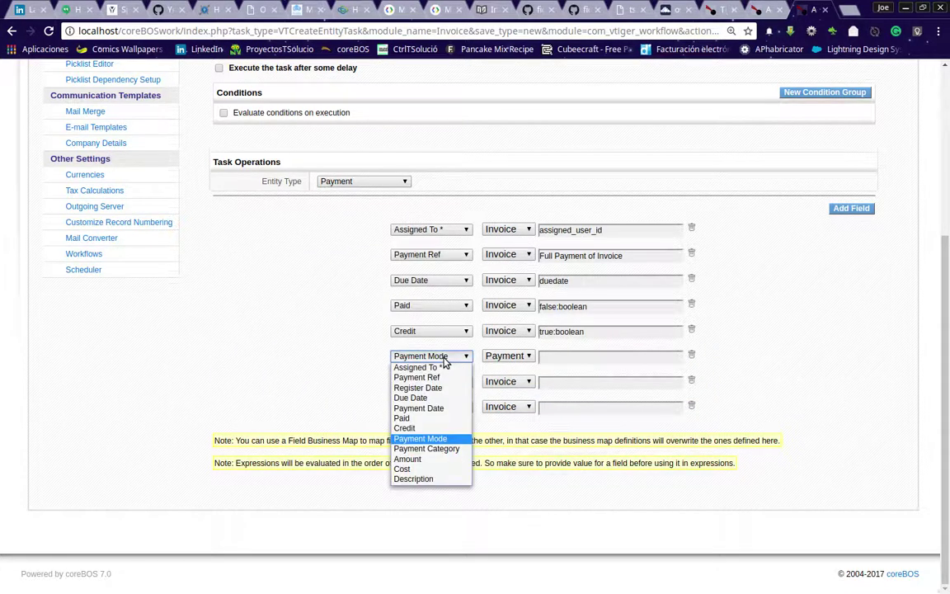
{"action": "left_click", "coordinate": [441, 449]}
{"action": "left_click", "coordinate": [568, 358]}
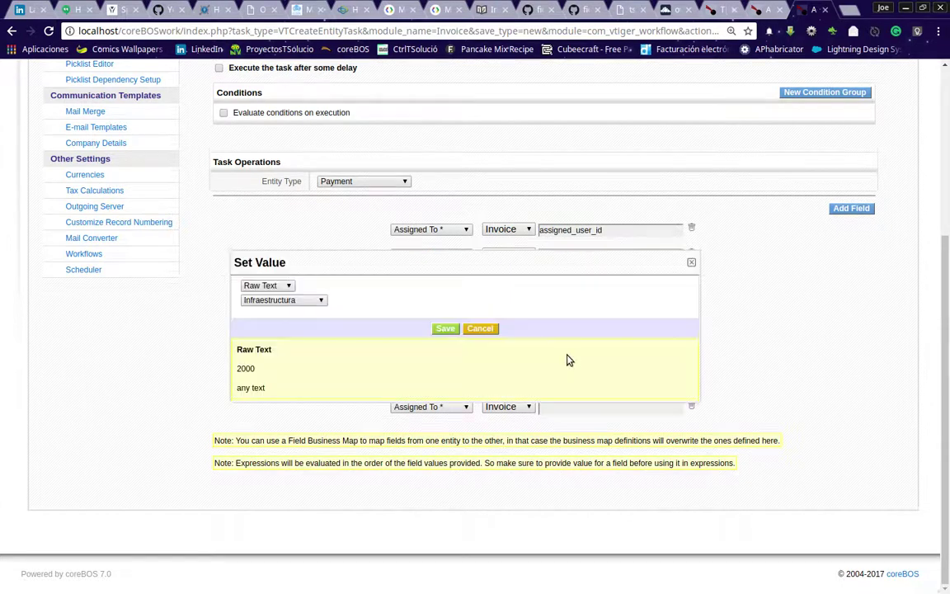
{"action": "left_click", "coordinate": [309, 300]}
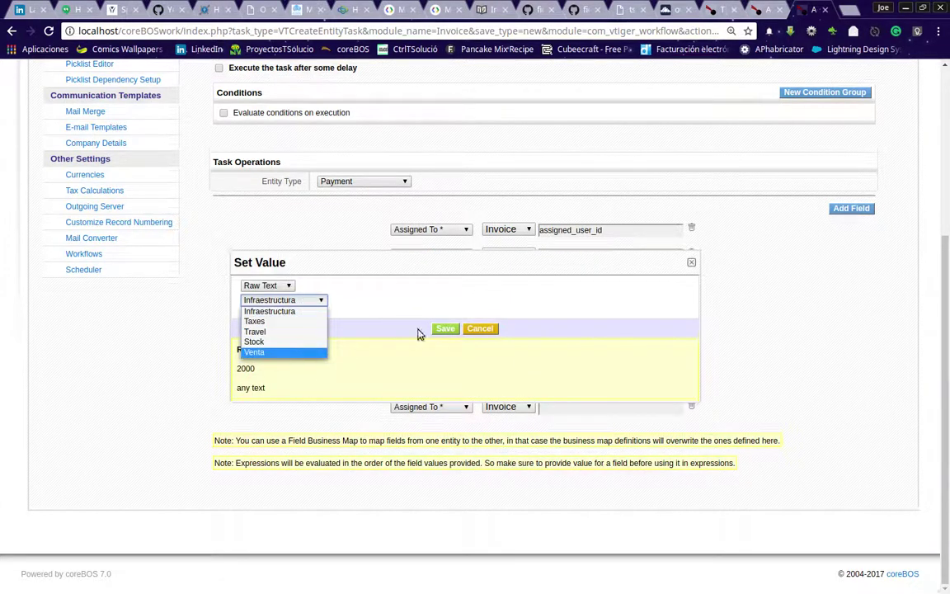
{"action": "left_click", "coordinate": [479, 328]}
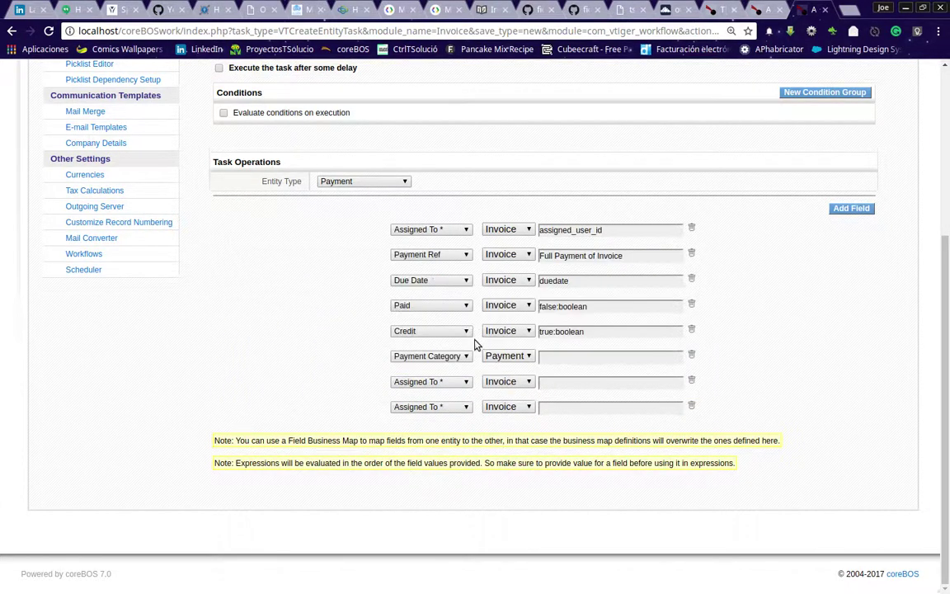
Set the sixth and seventh field rows of the payment task to Amount
{"action": "left_click", "coordinate": [437, 381]}
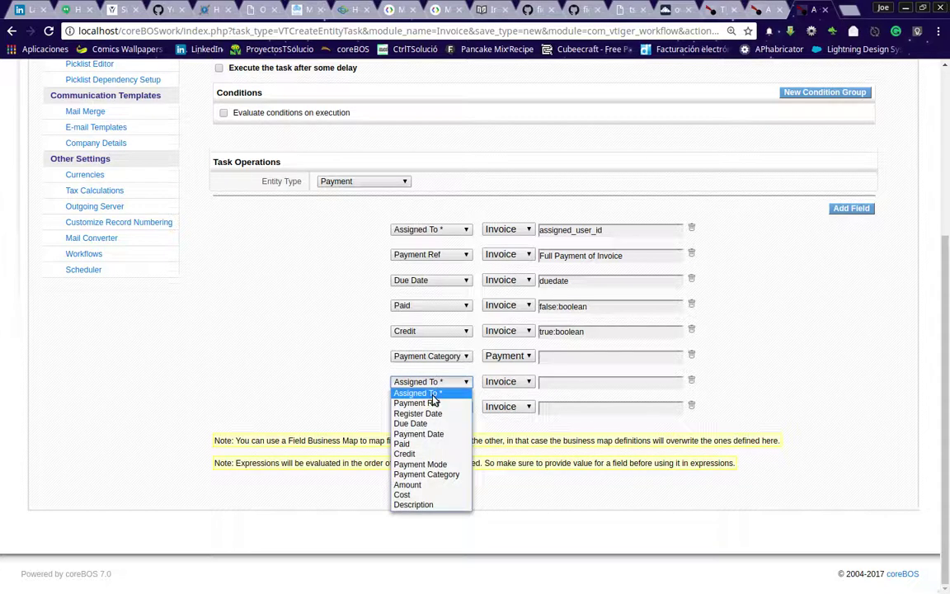
{"action": "left_click", "coordinate": [437, 485]}
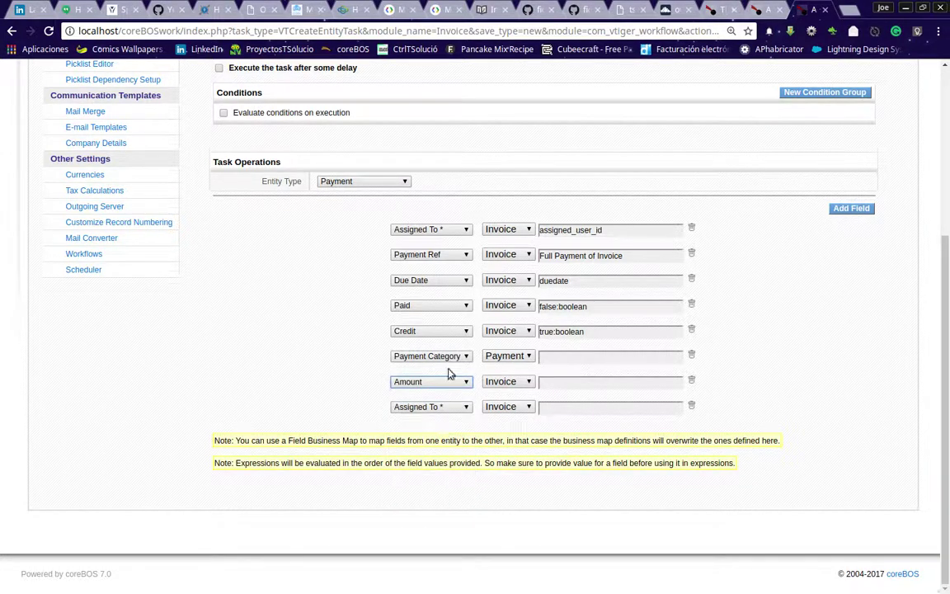
{"action": "left_click", "coordinate": [439, 357]}
{"action": "left_click", "coordinate": [437, 458]}
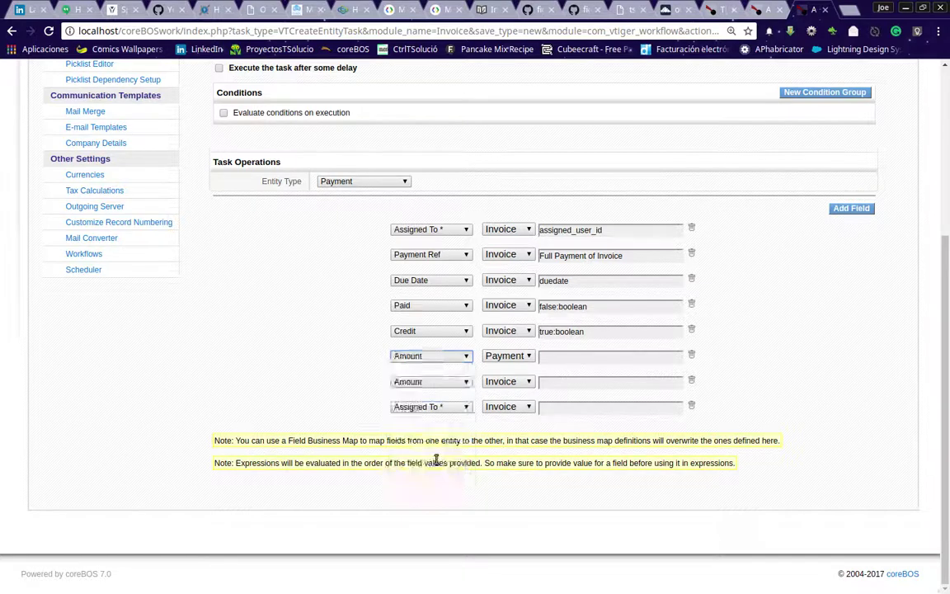
Map the Amount in the sixth row to the Total field value taken from the Invoice
{"action": "left_click", "coordinate": [529, 355]}
{"action": "left_click", "coordinate": [530, 368]}
{"action": "left_click", "coordinate": [554, 359]}
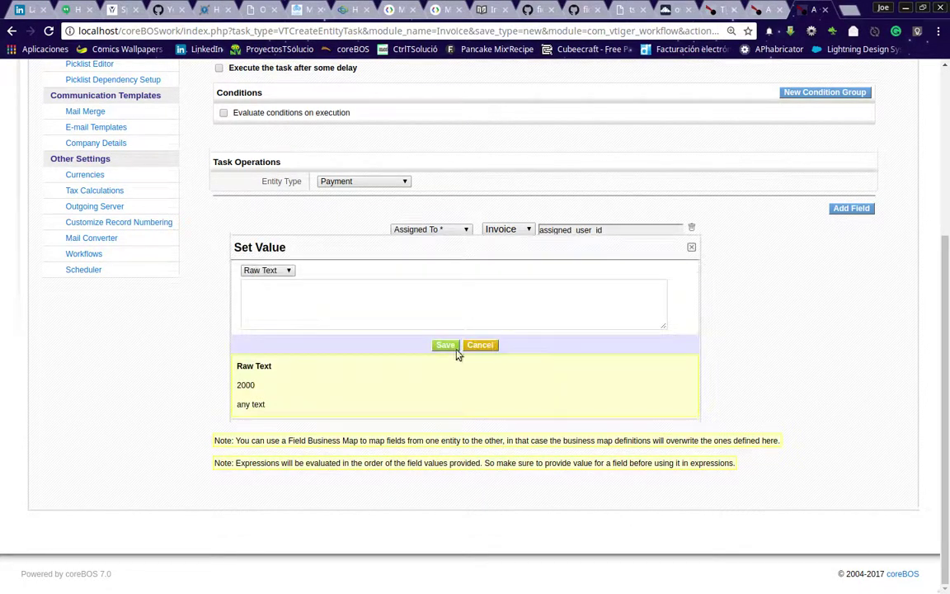
{"action": "left_click", "coordinate": [267, 270]}
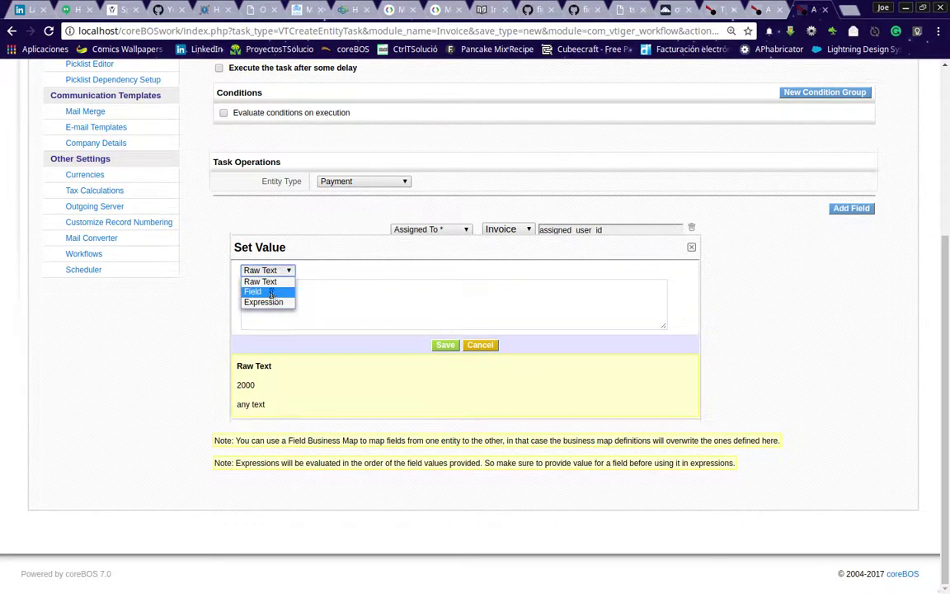
{"action": "left_click", "coordinate": [270, 296]}
{"action": "left_click", "coordinate": [355, 271]}
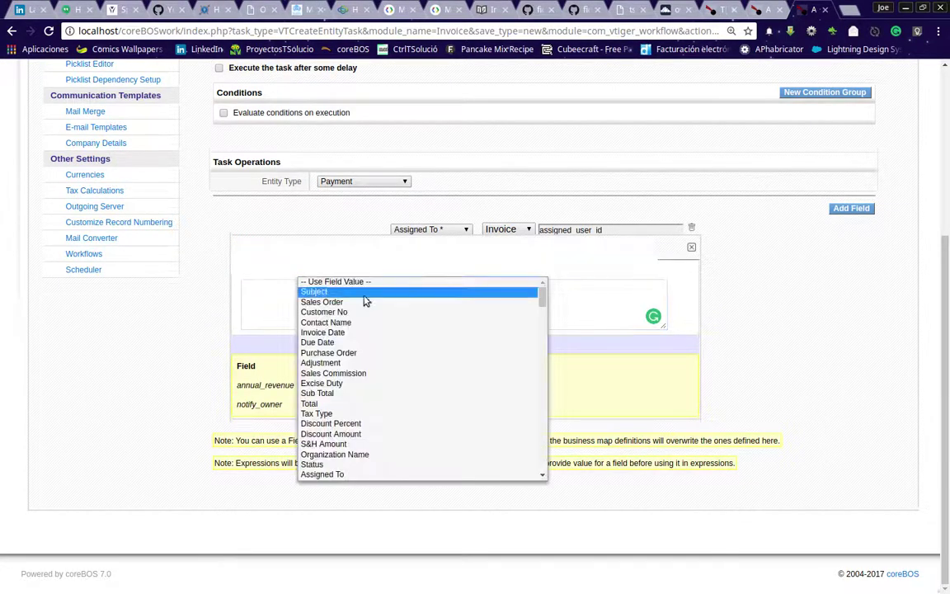
{"action": "left_click", "coordinate": [365, 387]}
{"action": "left_click", "coordinate": [445, 344]}
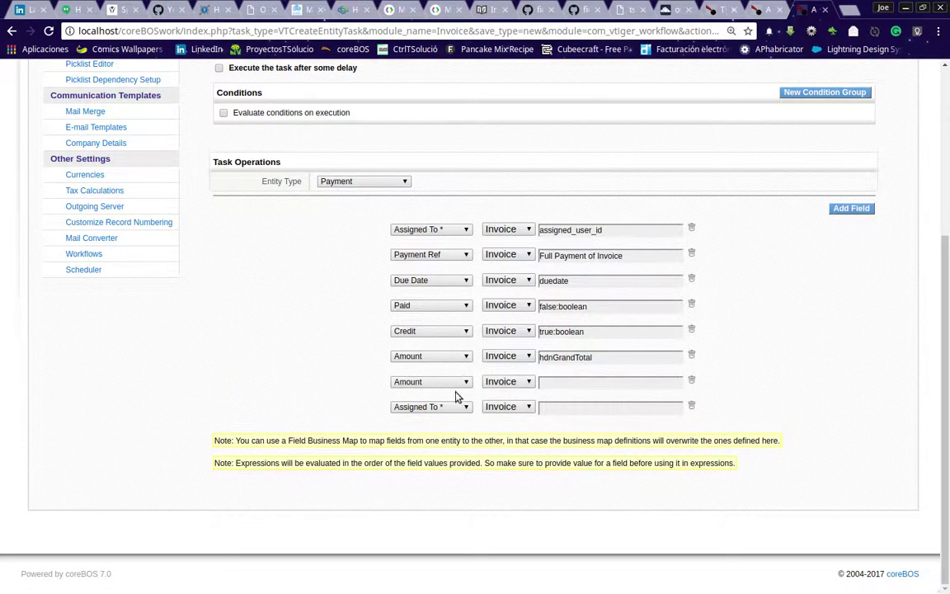
Delete the two unused field rows below the mapped Amount row and save the Full Payment Record task
{"action": "left_click", "coordinate": [693, 380]}
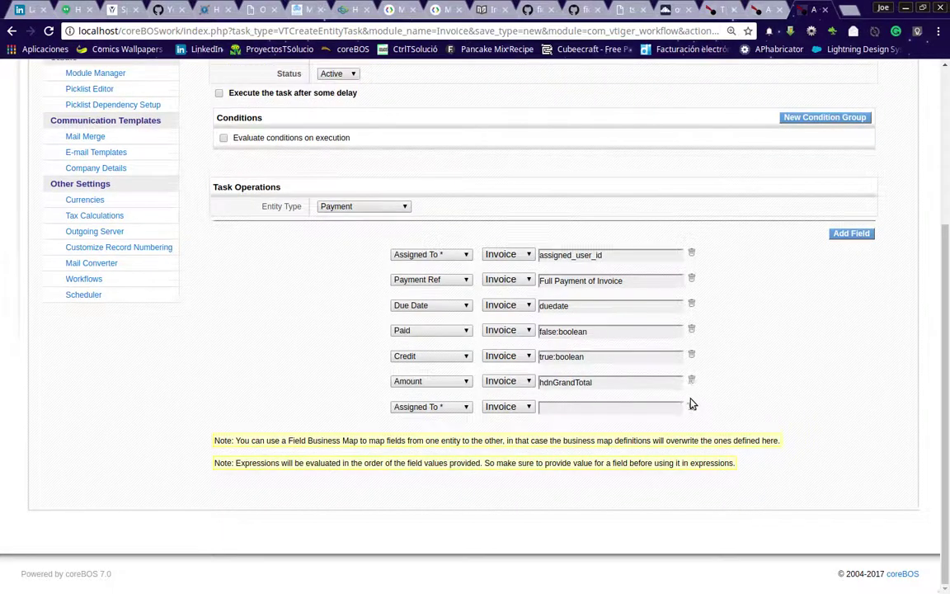
{"action": "left_click", "coordinate": [693, 404]}
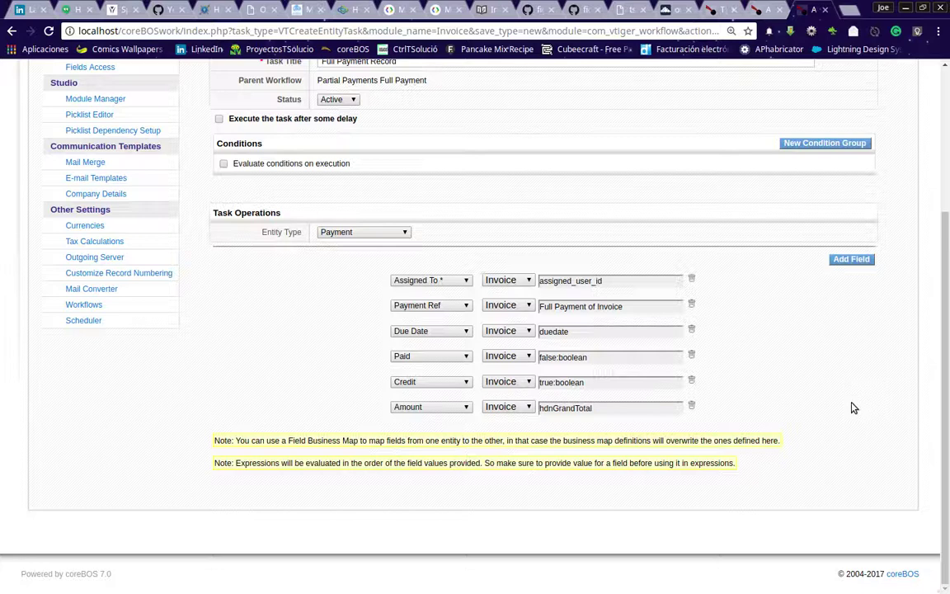
{"action": "scroll", "coordinate": [835, 438], "scroll_direction": "up", "scroll_amount": 5}
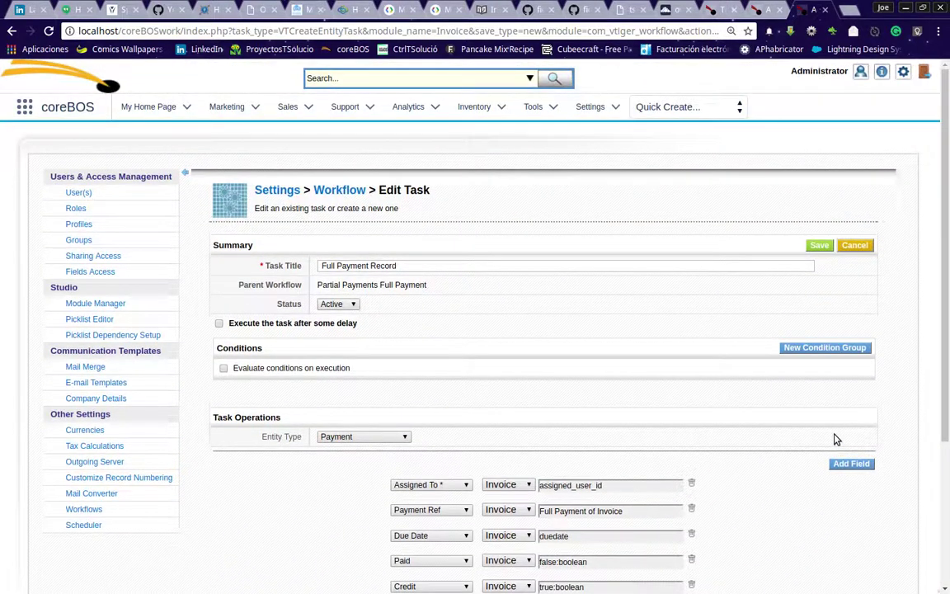
{"action": "left_click", "coordinate": [819, 246]}
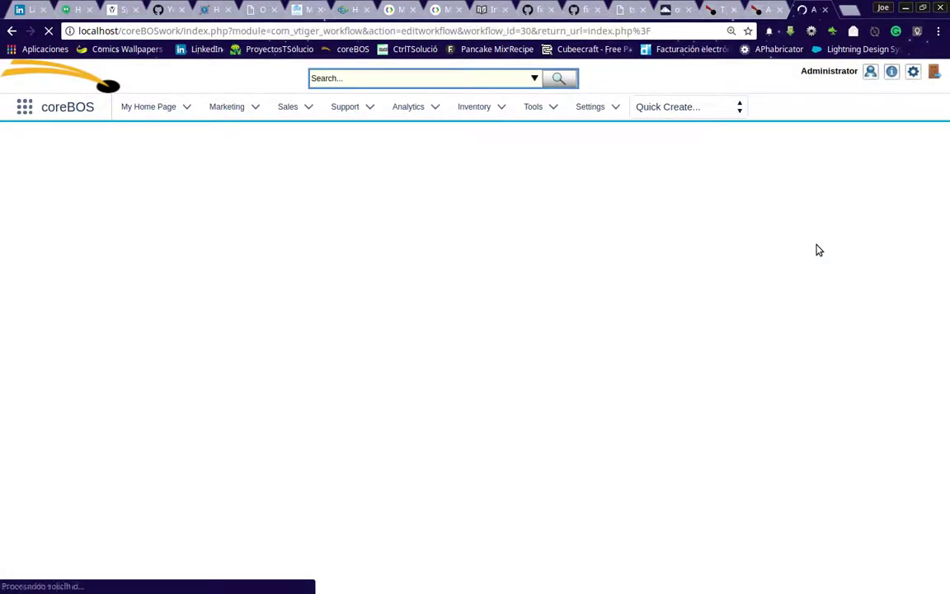
{"action": "scroll", "coordinate": [795, 254], "scroll_direction": "down", "scroll_amount": 2}
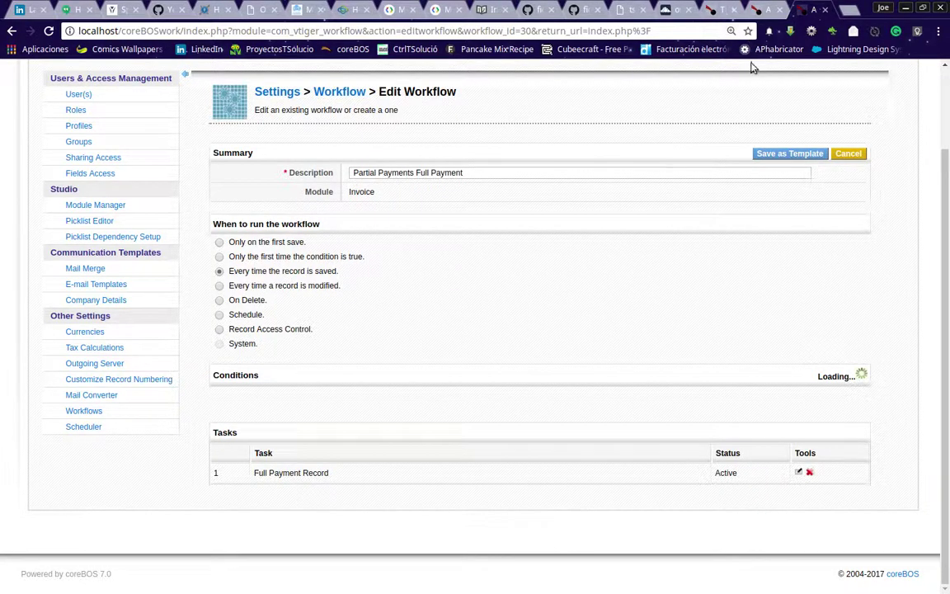
Discard the pending edit of the Boxx invoice and open its related Payment list
{"action": "left_click", "coordinate": [767, 12]}
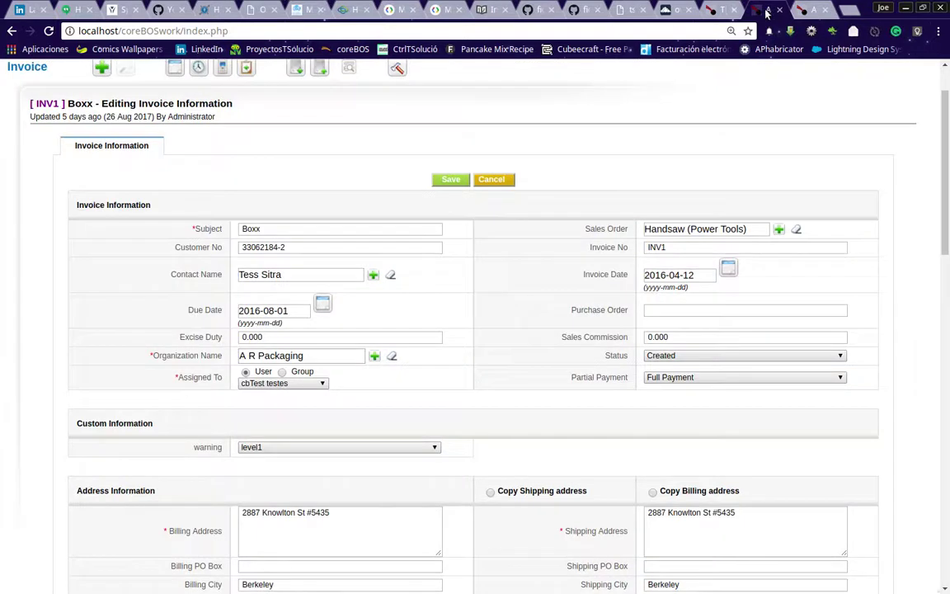
{"action": "left_click", "coordinate": [677, 378]}
{"action": "left_click", "coordinate": [677, 389]}
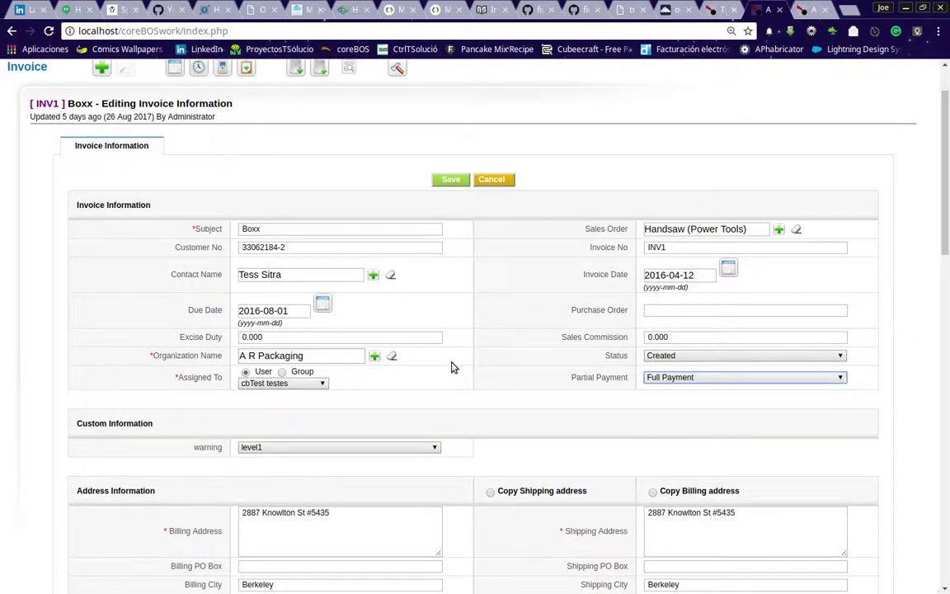
{"action": "left_click", "coordinate": [493, 181]}
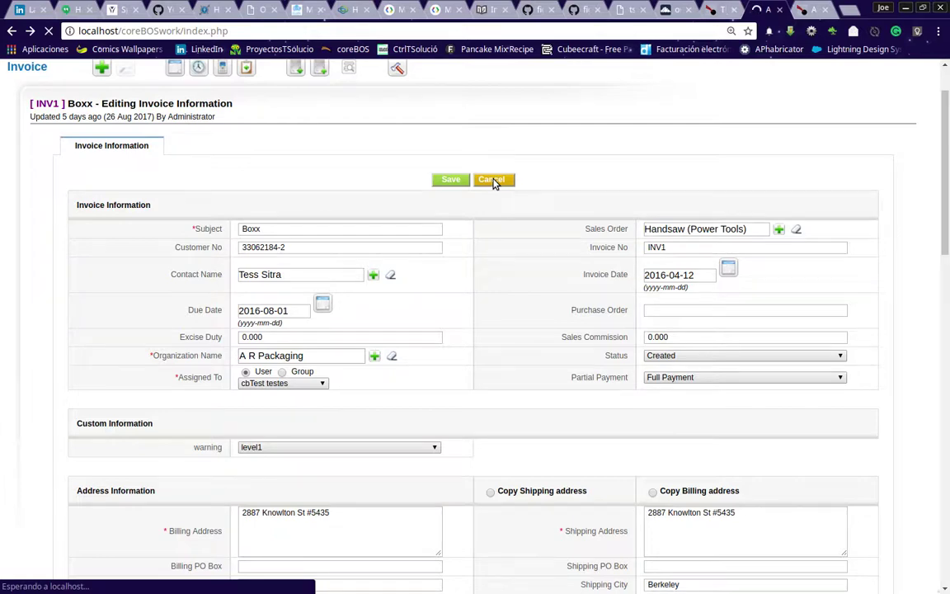
{"action": "mouse_move", "coordinate": [202, 204]}
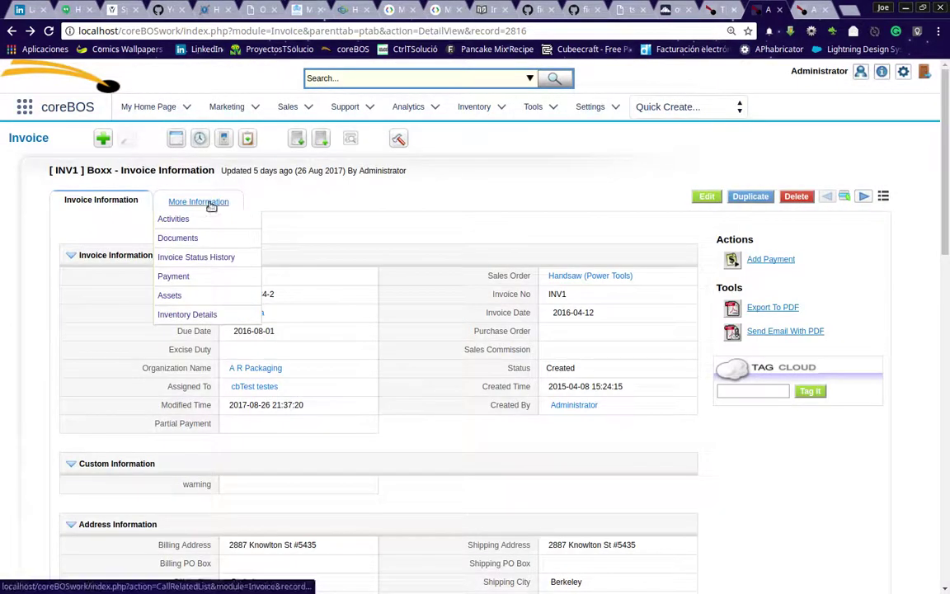
{"action": "left_click", "coordinate": [182, 278]}
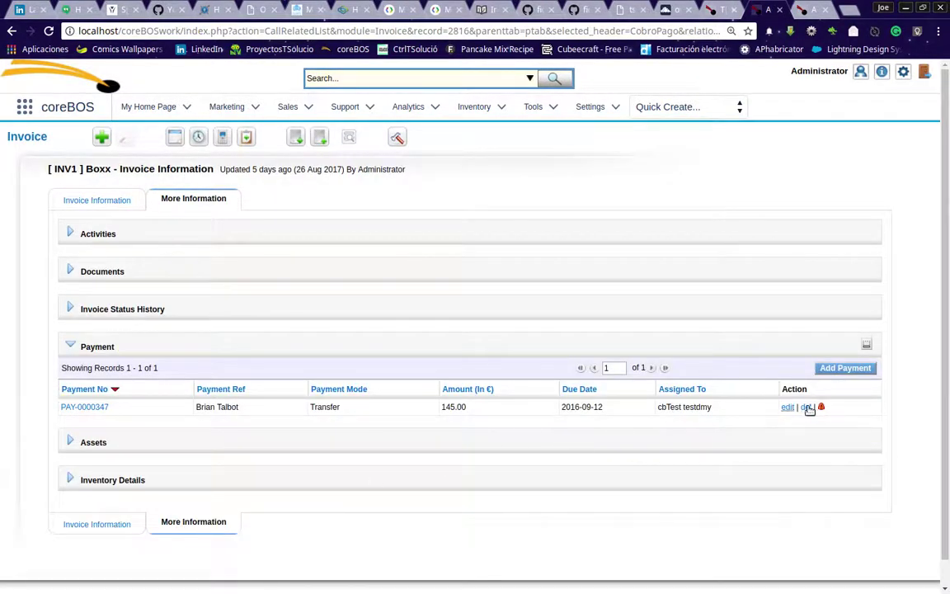
Delete the invoice's existing payment record and refresh the related Payment list
{"action": "middle_click", "coordinate": [78, 406]}
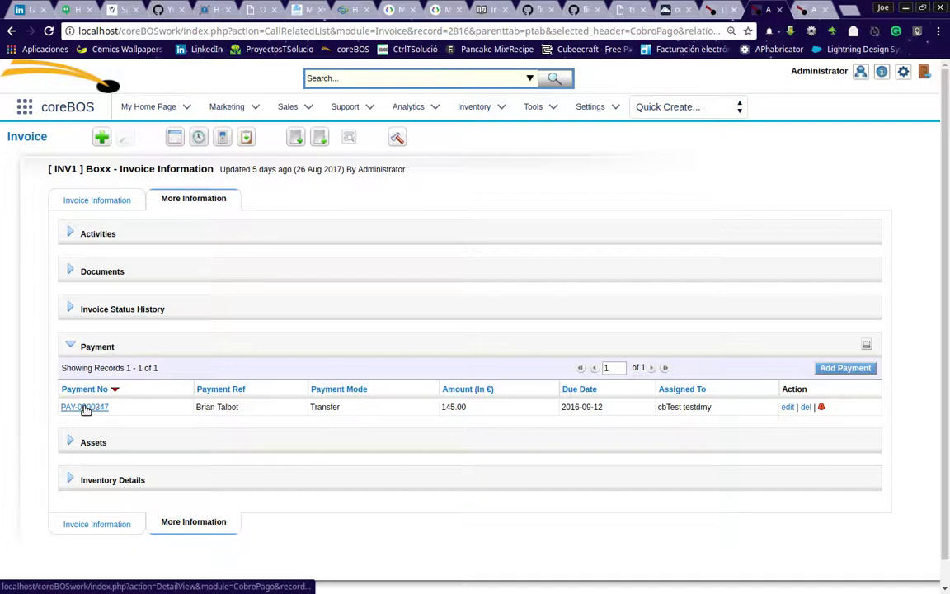
{"action": "left_click", "coordinate": [778, 11]}
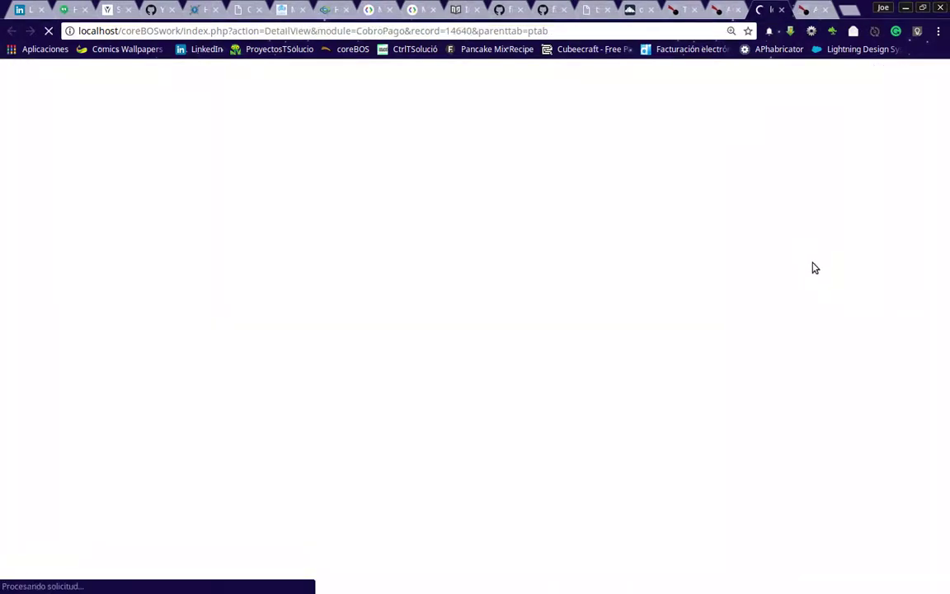
{"action": "left_click", "coordinate": [812, 198]}
{"action": "left_click", "coordinate": [579, 109]}
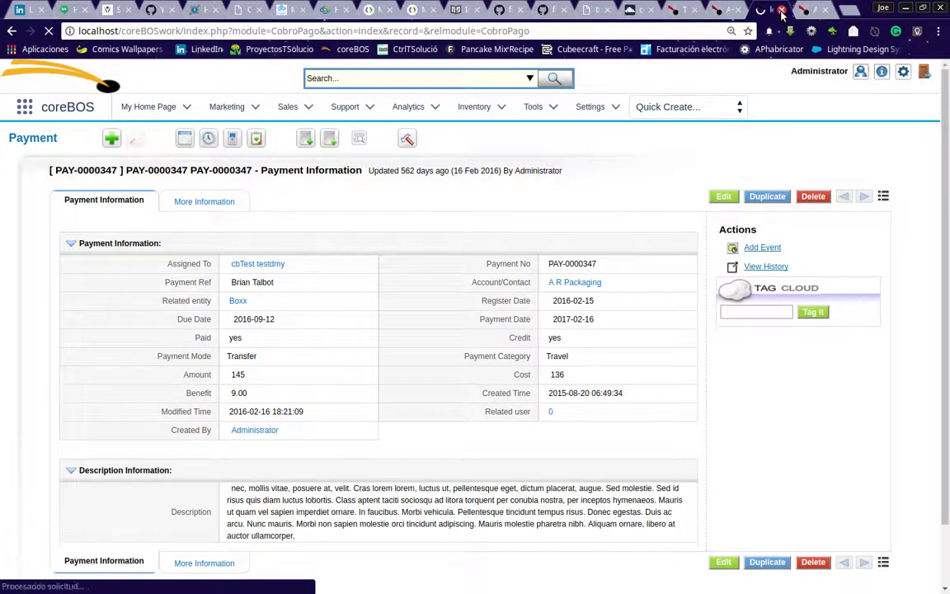
{"action": "left_click", "coordinate": [781, 9]}
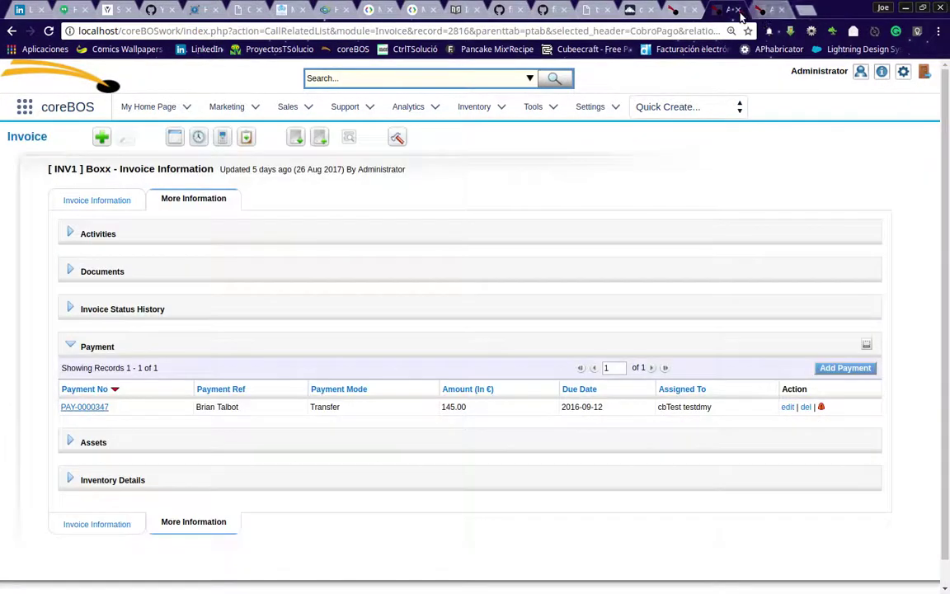
{"action": "left_click", "coordinate": [48, 31]}
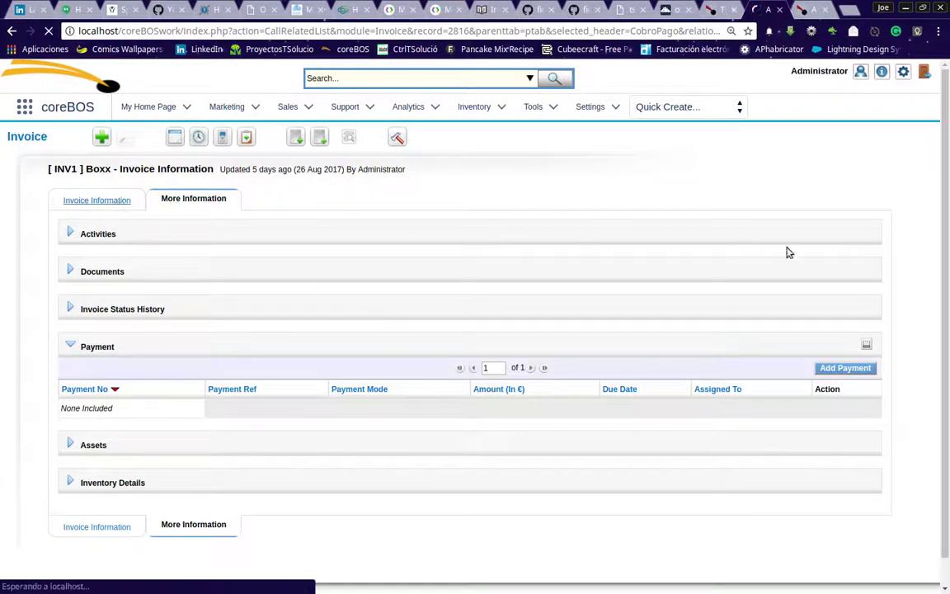
Save the Boxx invoice with Partial Payment set to Full Payment and open its related Payment list
{"action": "left_click", "coordinate": [72, 200]}
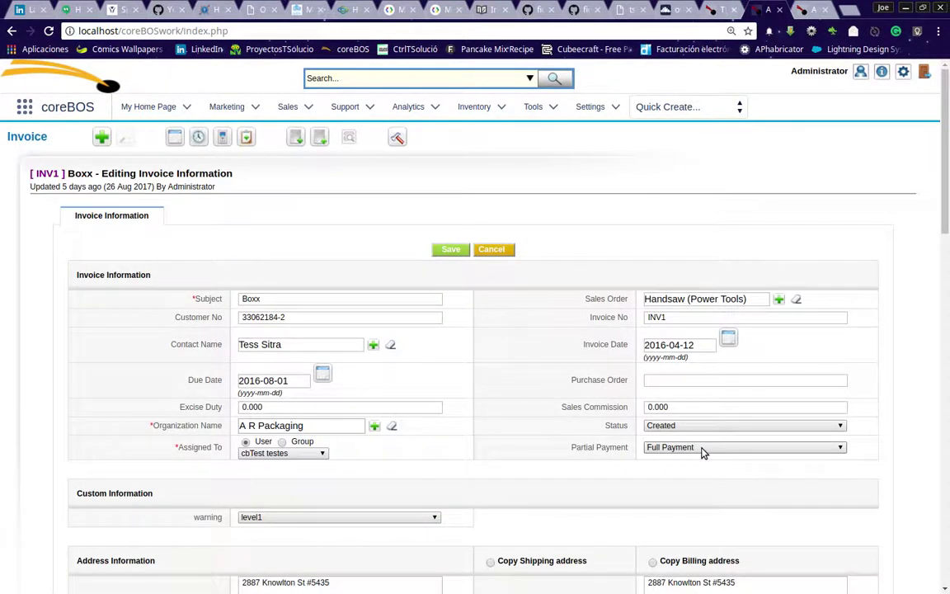
{"action": "left_click", "coordinate": [452, 251]}
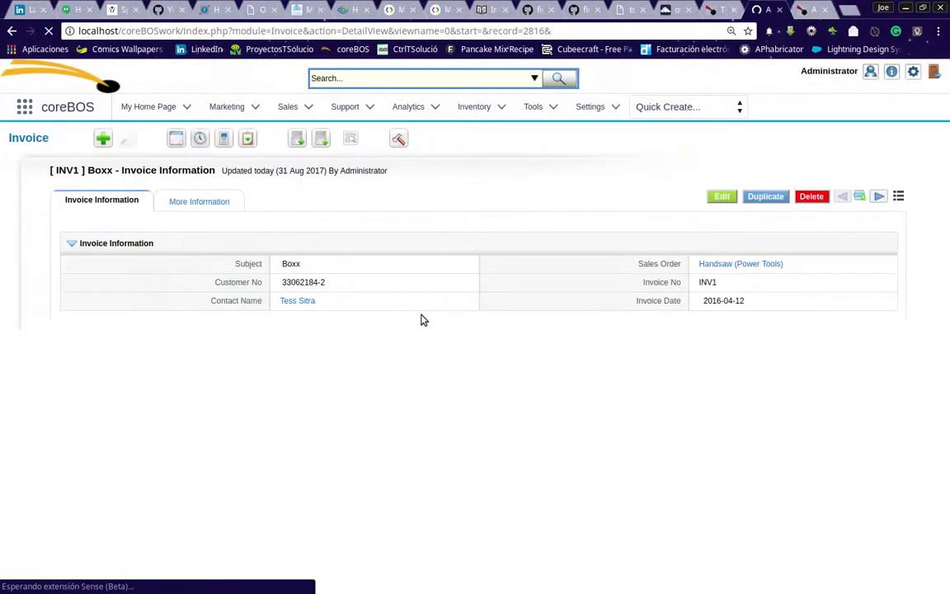
{"action": "mouse_move", "coordinate": [191, 203]}
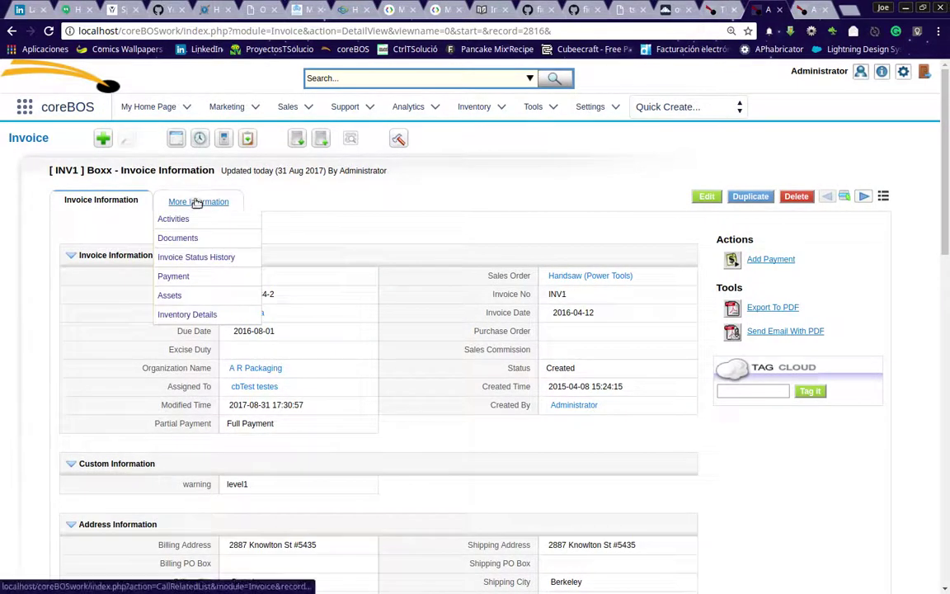
{"action": "left_click", "coordinate": [174, 277]}
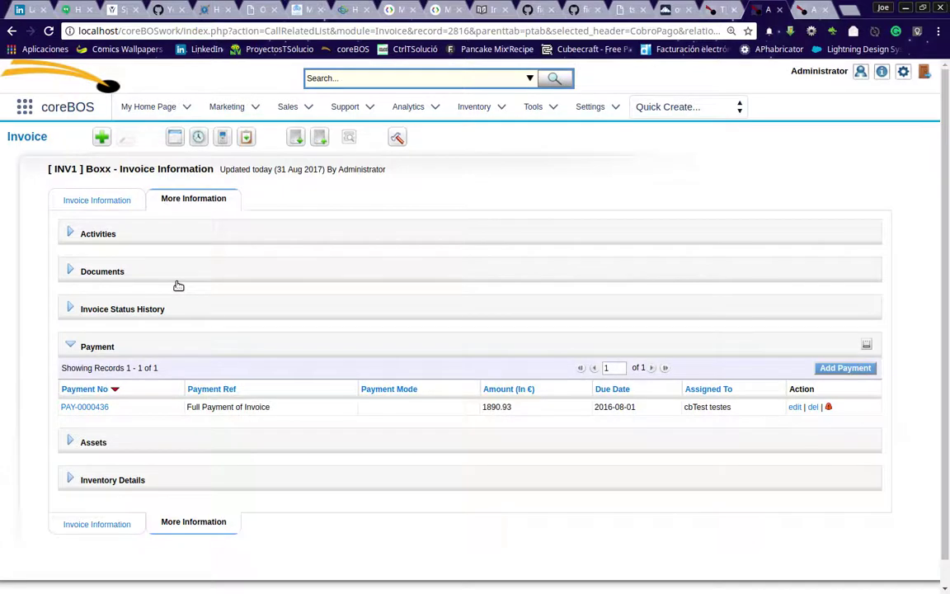
Examine the new payment record's fields and compare its due date and assignee with those of the related Boxx invoice
{"action": "middle_click", "coordinate": [74, 408]}
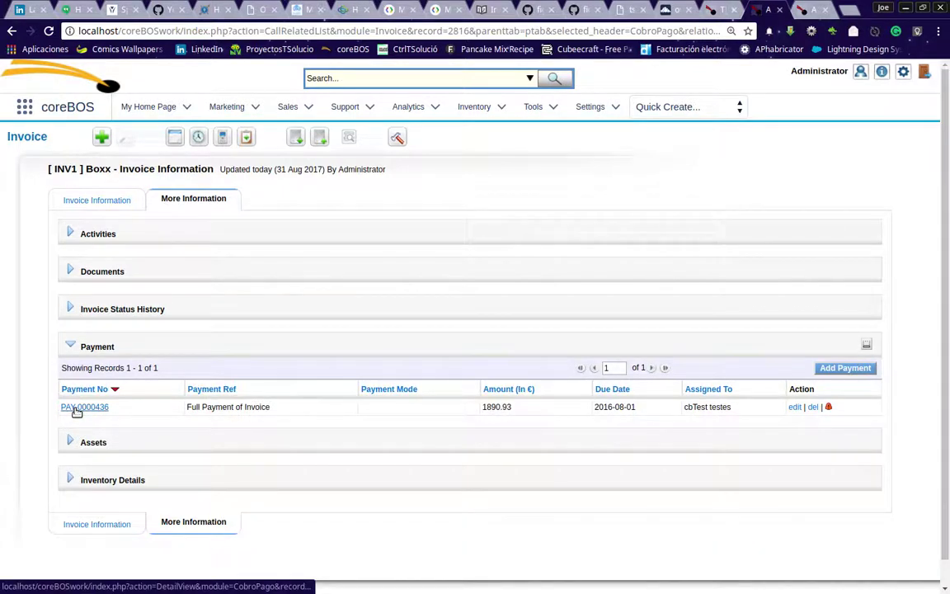
{"action": "left_click", "coordinate": [774, 10]}
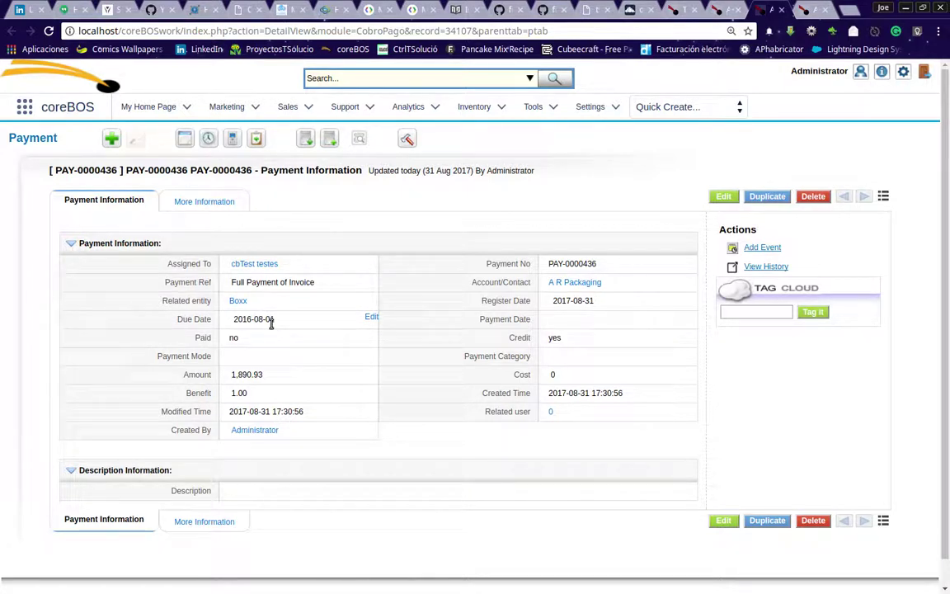
{"action": "left_click", "coordinate": [237, 300]}
{"action": "left_click", "coordinate": [99, 203]}
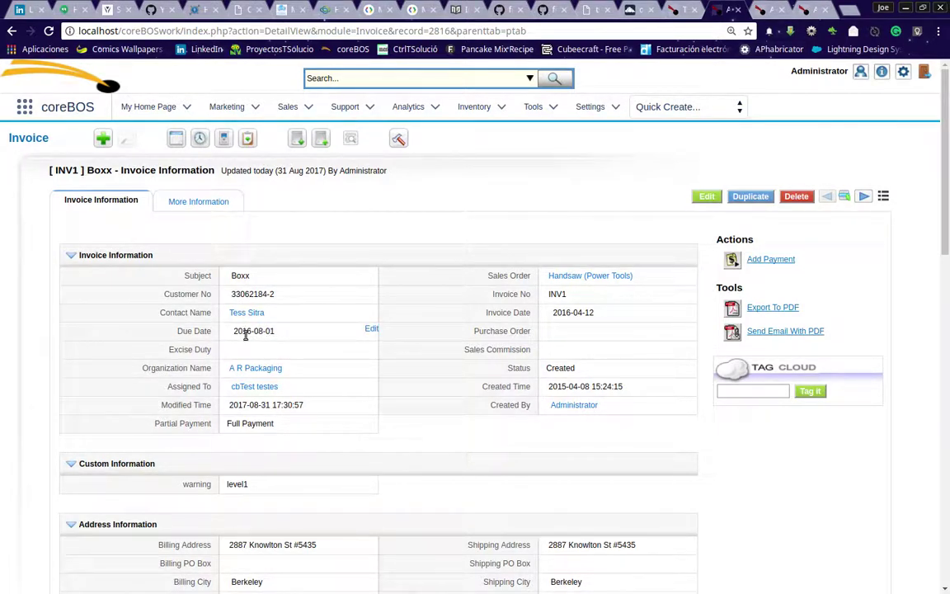
{"action": "key", "text": "ctrl+Tab"}
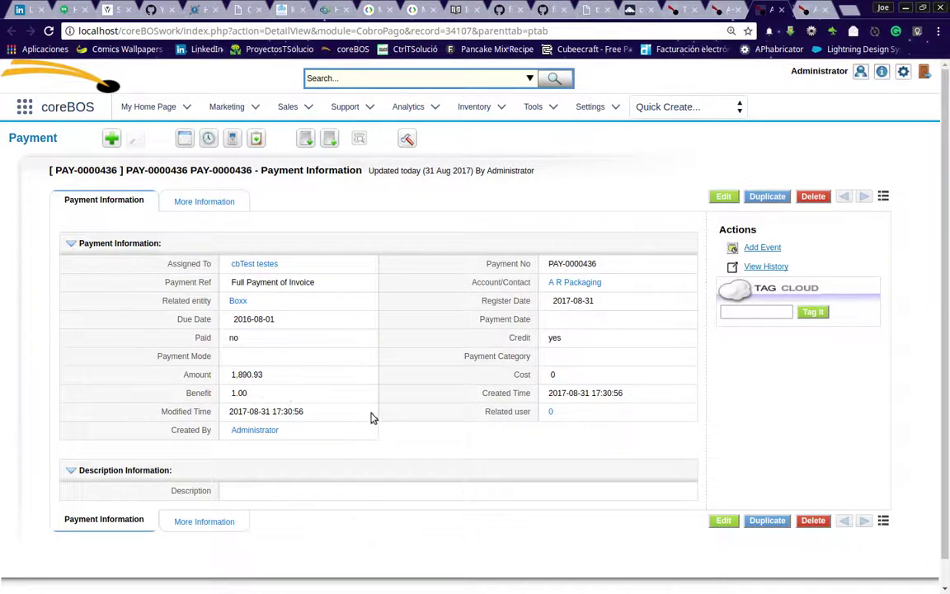
Check the payment's amount against the Grand Total of the Boxx invoice
{"action": "left_click", "coordinate": [720, 12]}
{"action": "scroll", "coordinate": [695, 415], "scroll_direction": "down", "scroll_amount": 10}
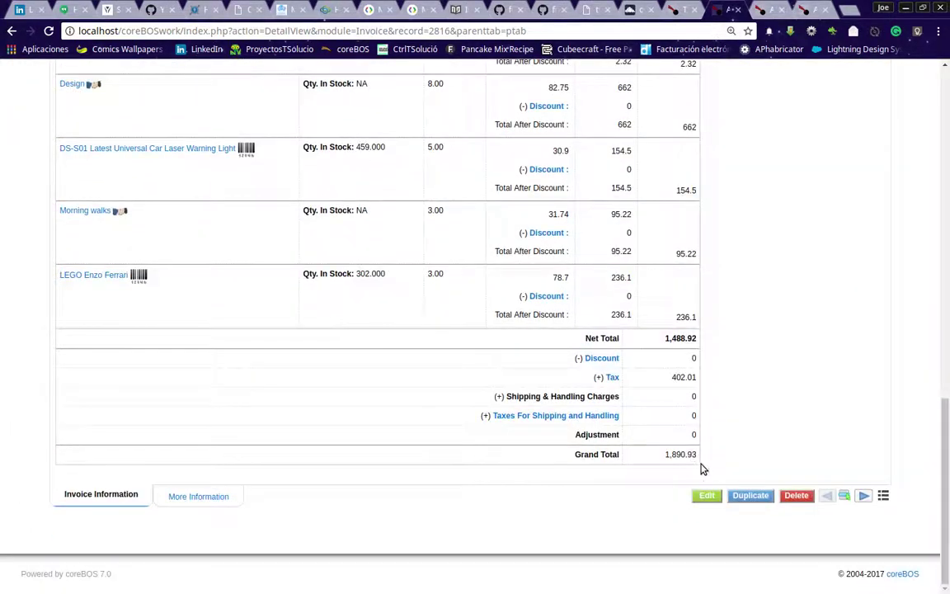
{"action": "scroll", "coordinate": [757, 450], "scroll_direction": "up", "scroll_amount": 10}
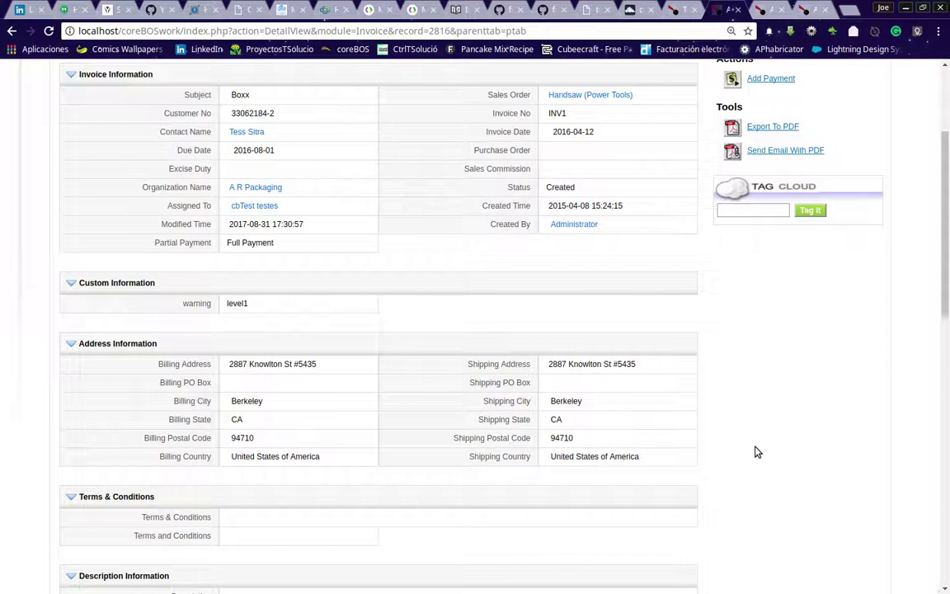
{"action": "scroll", "coordinate": [742, 452], "scroll_direction": "up", "scroll_amount": 3}
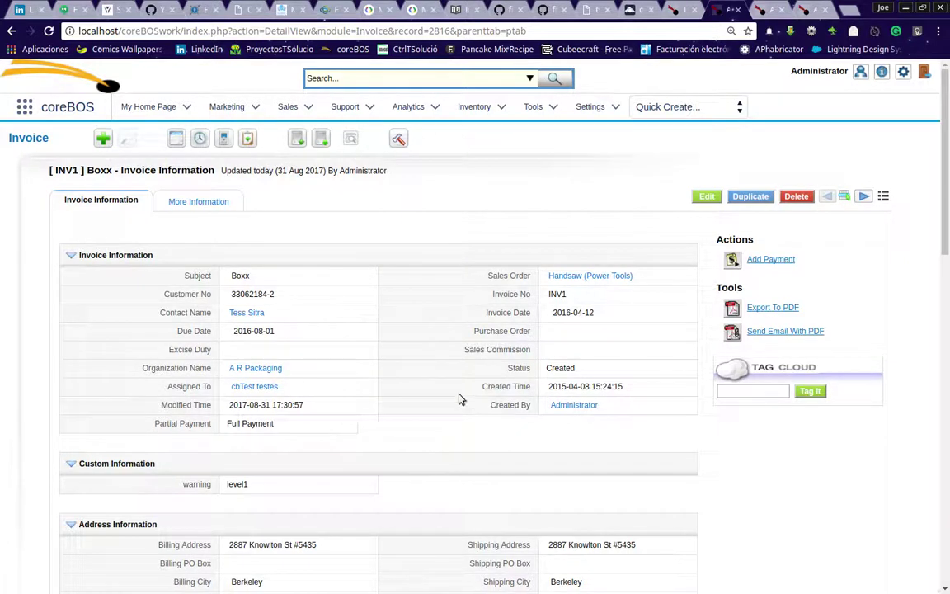
Open the invoice's Partial Payment field for inline editing and review its available options
{"action": "double_click", "coordinate": [262, 424]}
{"action": "left_click", "coordinate": [267, 423]}
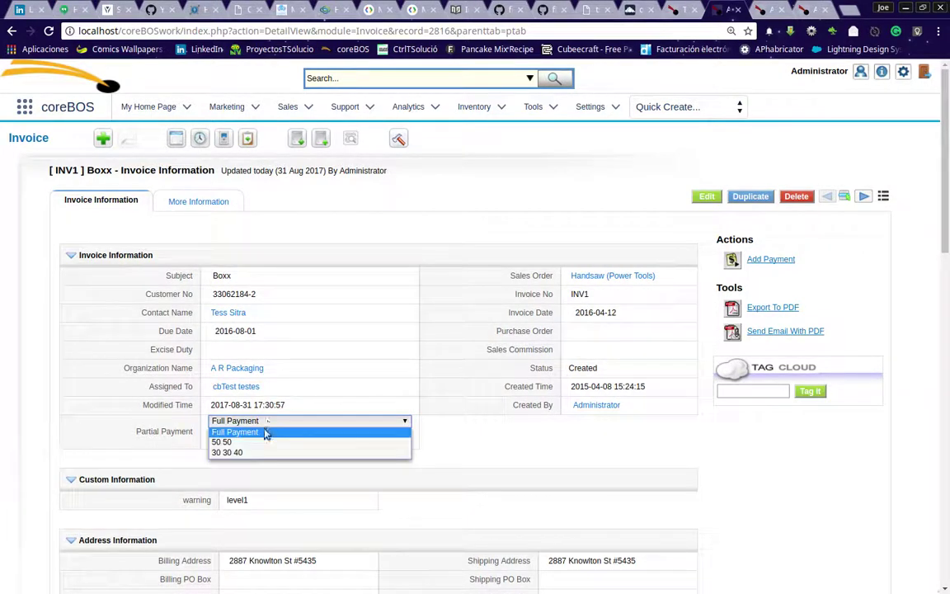
{"action": "left_click", "coordinate": [544, 460]}
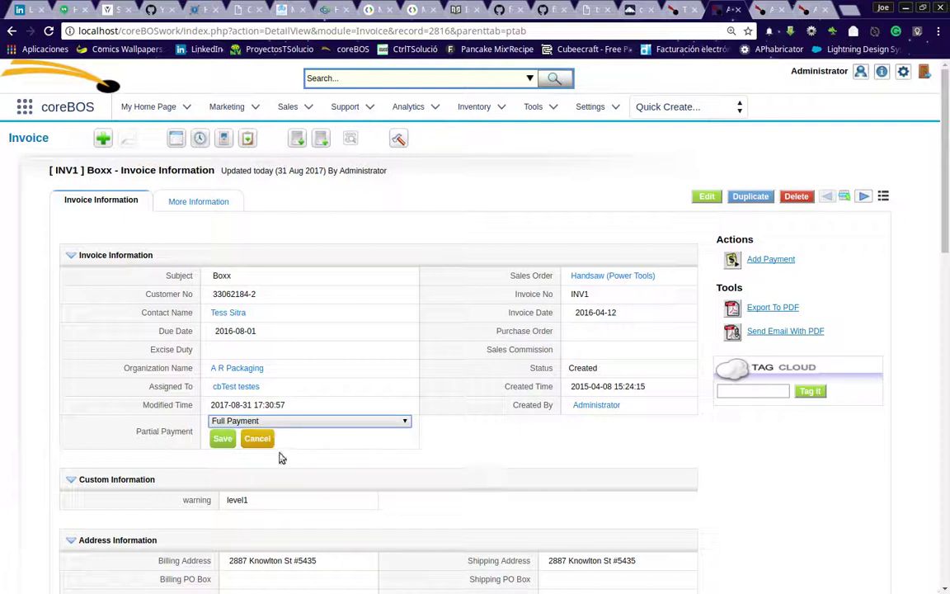
Save the invoice's Partial Payment field with Full Payment selected and close the payment record's page
{"action": "left_click", "coordinate": [223, 438]}
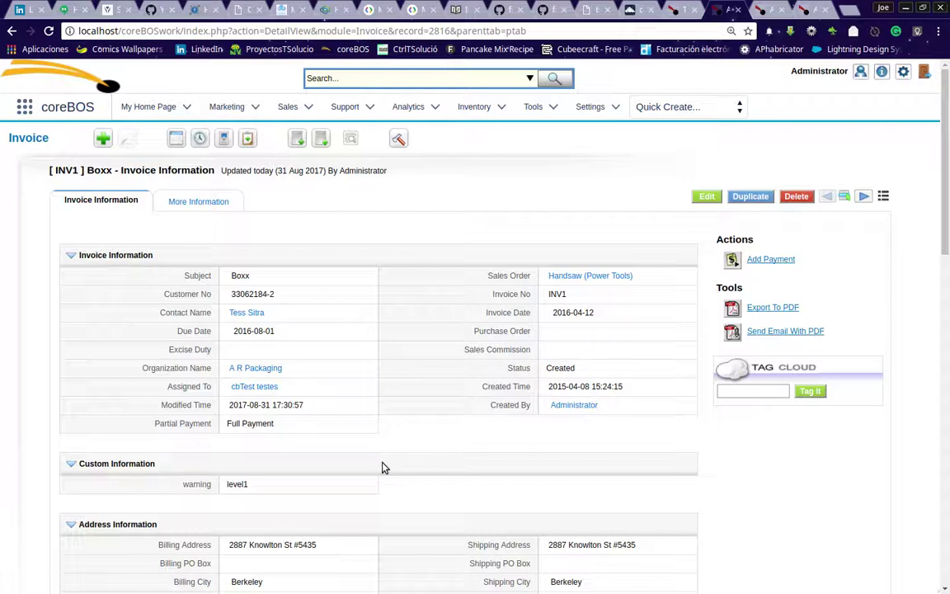
{"action": "left_click", "coordinate": [767, 12]}
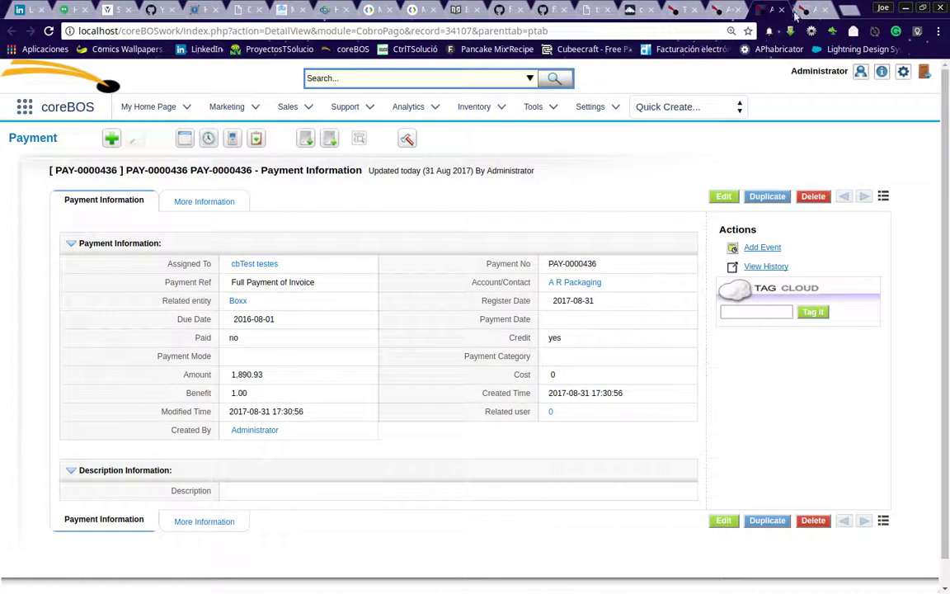
{"action": "left_click", "coordinate": [780, 10]}
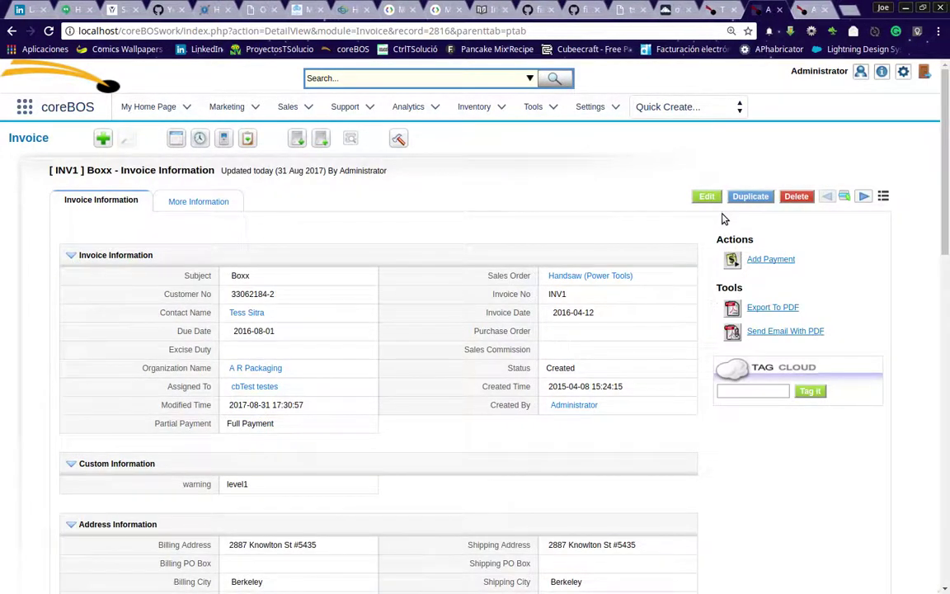
Create a new workflow for the Invoice module with the description "Partial Payment 5050"
{"action": "left_click", "coordinate": [806, 10]}
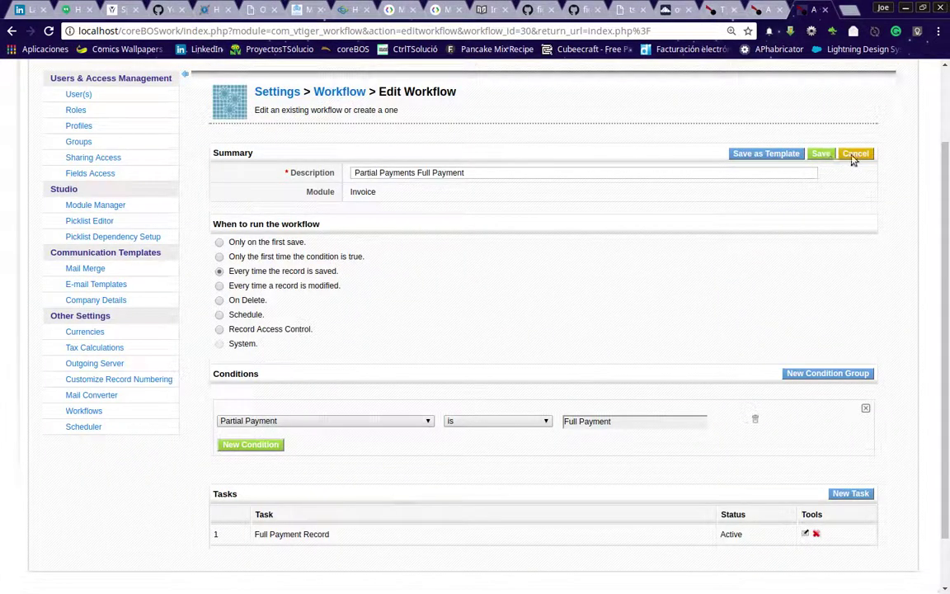
{"action": "left_click", "coordinate": [330, 93]}
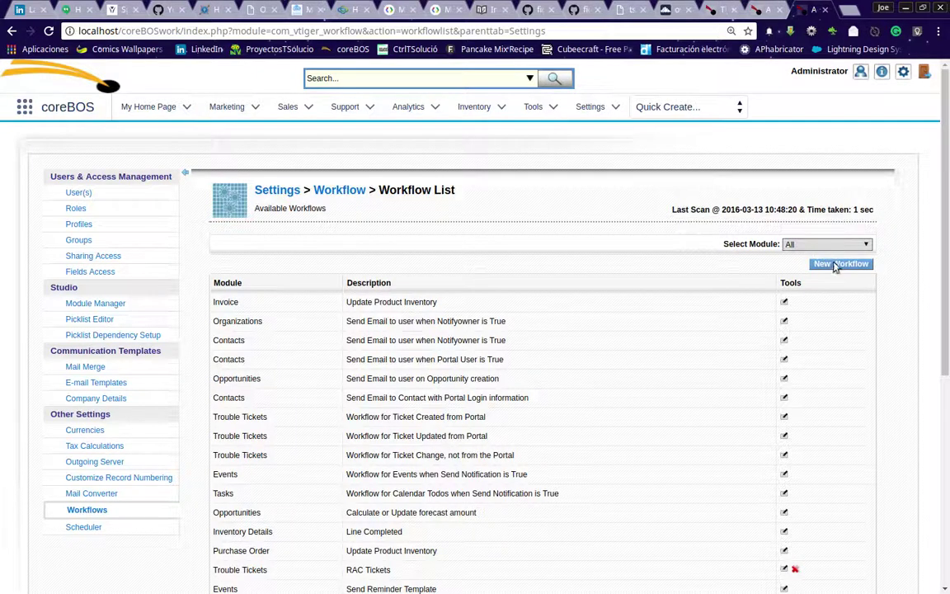
{"action": "left_click", "coordinate": [837, 266]}
{"action": "left_click", "coordinate": [485, 318]}
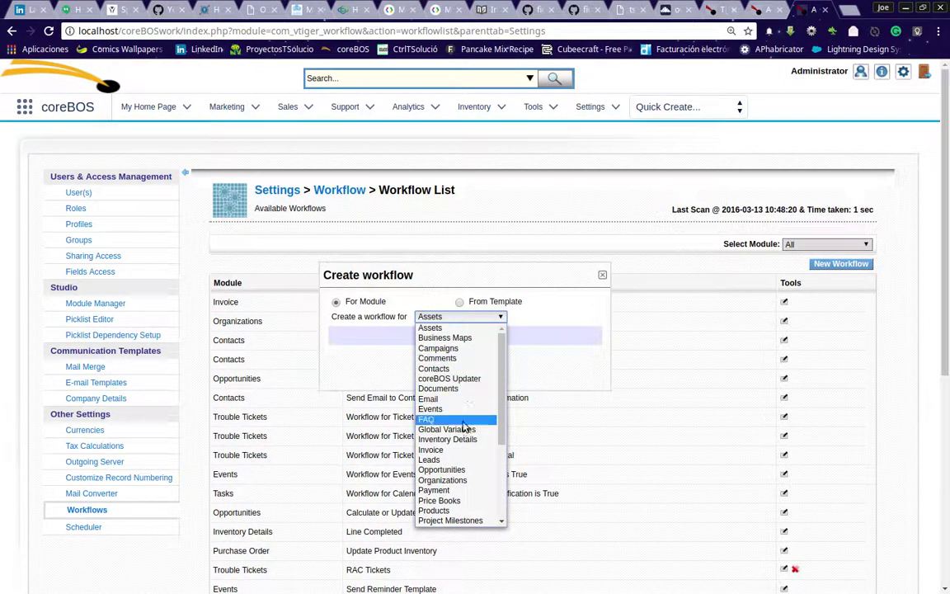
{"action": "left_click", "coordinate": [445, 449]}
{"action": "left_click", "coordinate": [444, 336]}
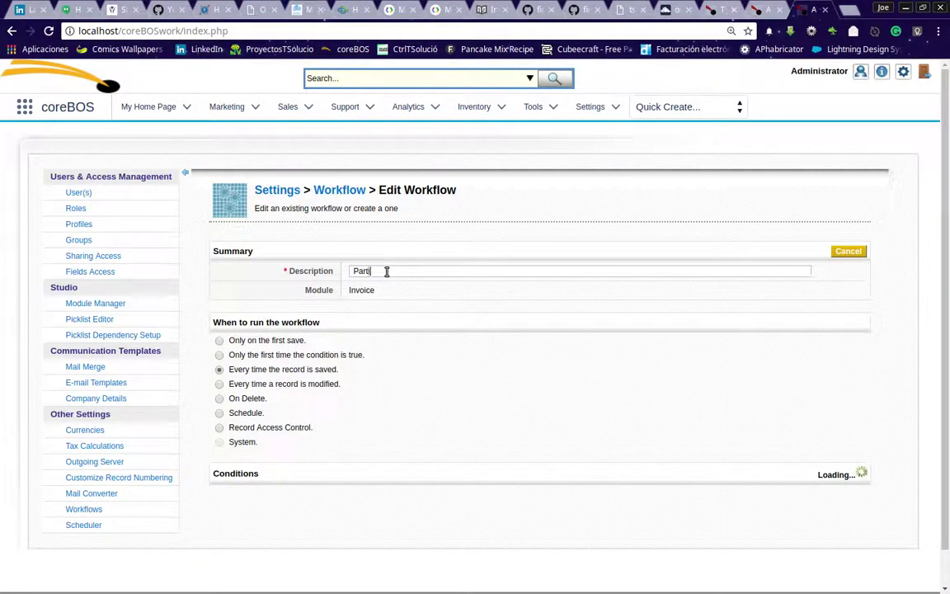
{"action": "type", "text": "al Payment 5050"}
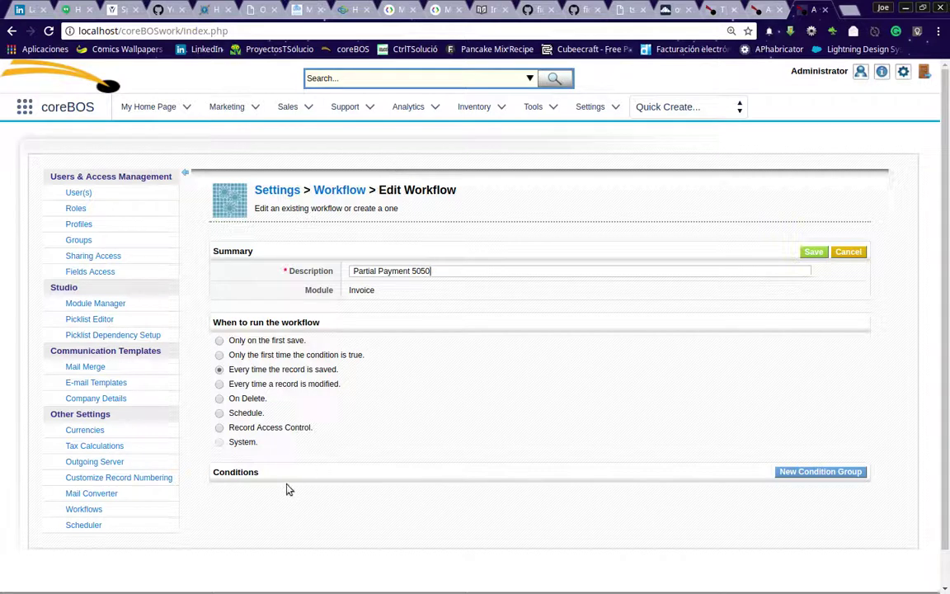
Add the condition that Partial Payment is "50 50" and save the workflow
{"action": "left_click", "coordinate": [817, 472]}
{"action": "left_click", "coordinate": [343, 519]}
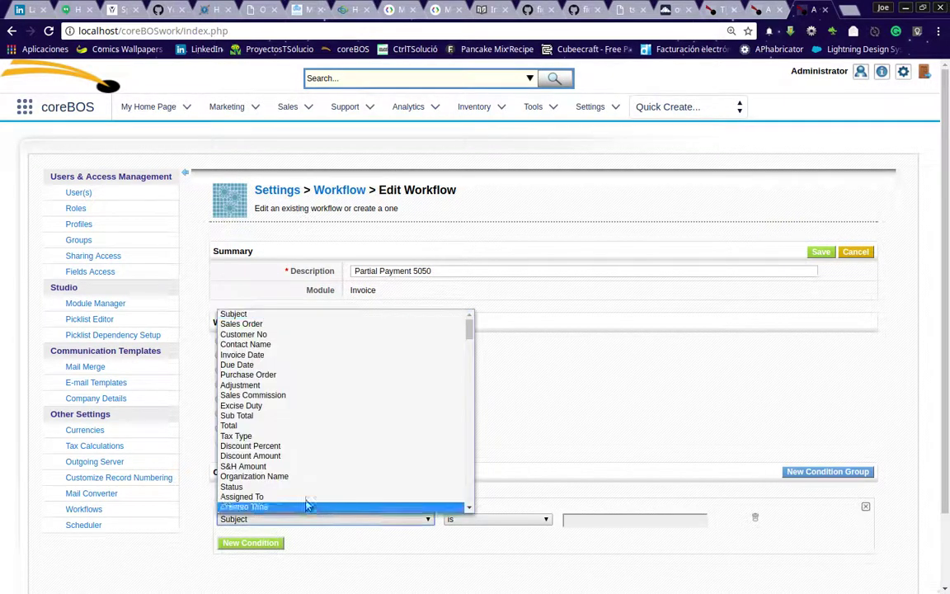
{"action": "scroll", "coordinate": [305, 462], "scroll_direction": "down", "scroll_amount": 3}
{"action": "left_click", "coordinate": [305, 439]}
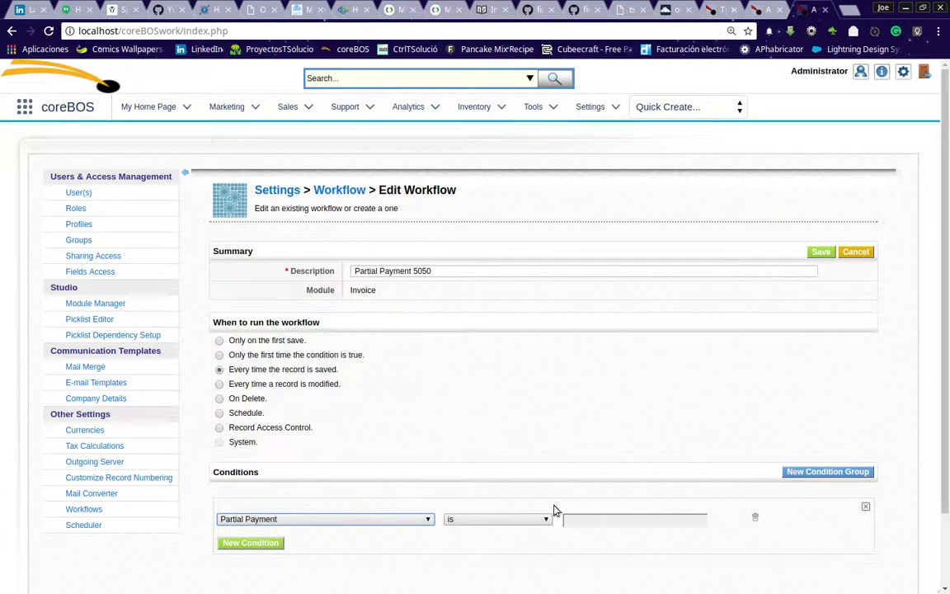
{"action": "left_click", "coordinate": [604, 520]}
{"action": "left_click", "coordinate": [286, 298]}
{"action": "left_click", "coordinate": [290, 322]}
{"action": "left_click", "coordinate": [443, 329]}
{"action": "scroll", "coordinate": [479, 438], "scroll_direction": "down", "scroll_amount": 2}
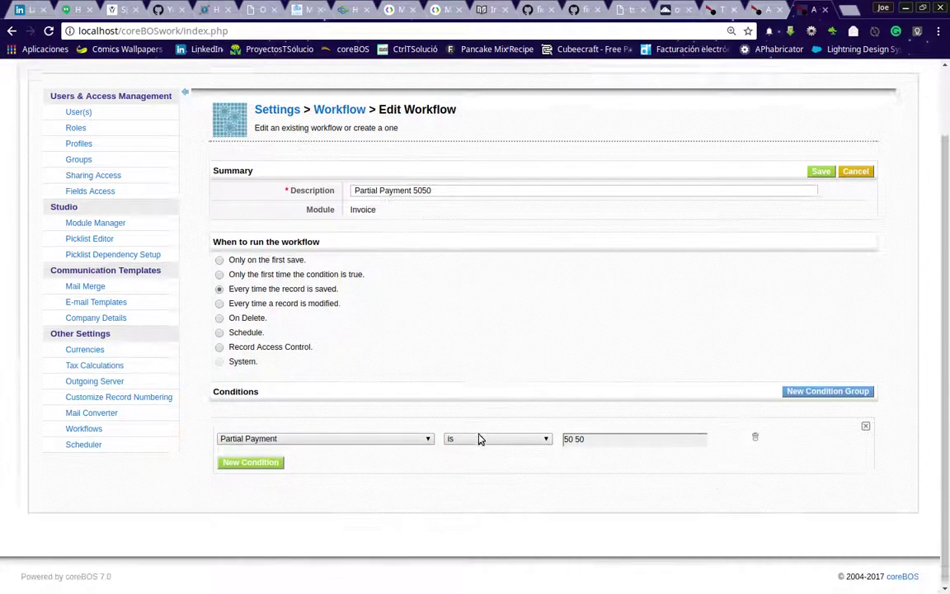
{"action": "left_click", "coordinate": [816, 169]}
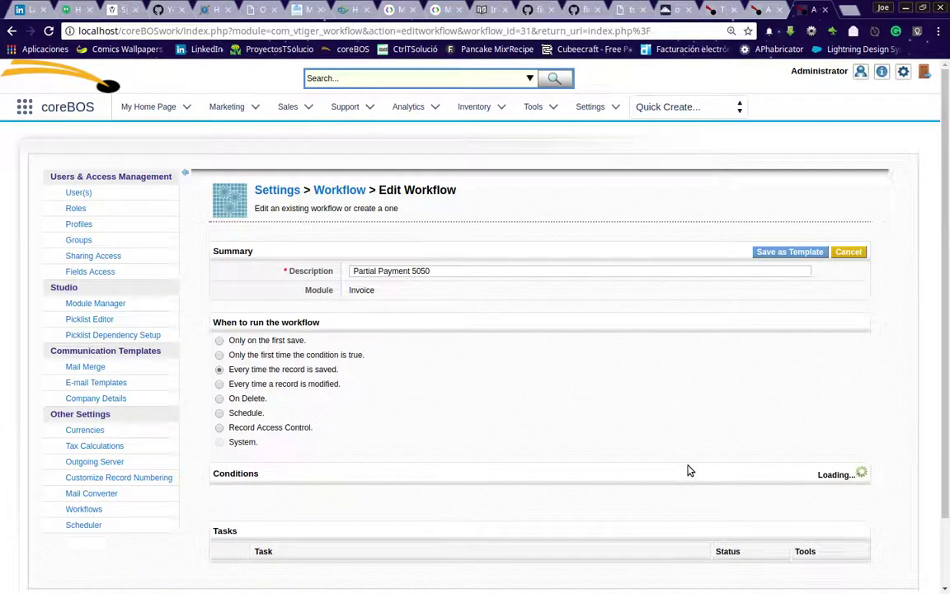
Add a new task of type Create Entity to the Partial Payment 5050 workflow
{"action": "scroll", "coordinate": [690, 470], "scroll_direction": "down", "scroll_amount": 2}
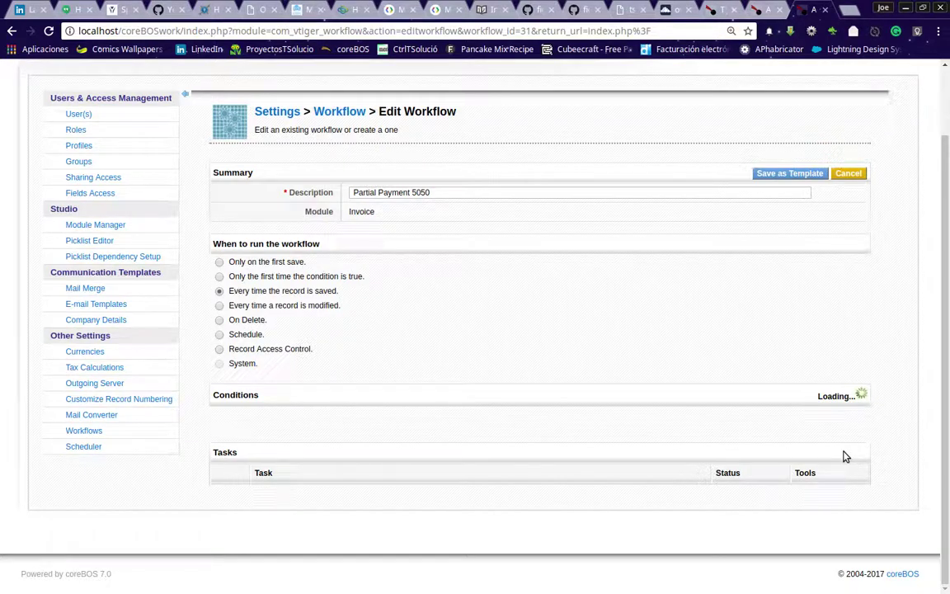
{"action": "left_click", "coordinate": [854, 513]}
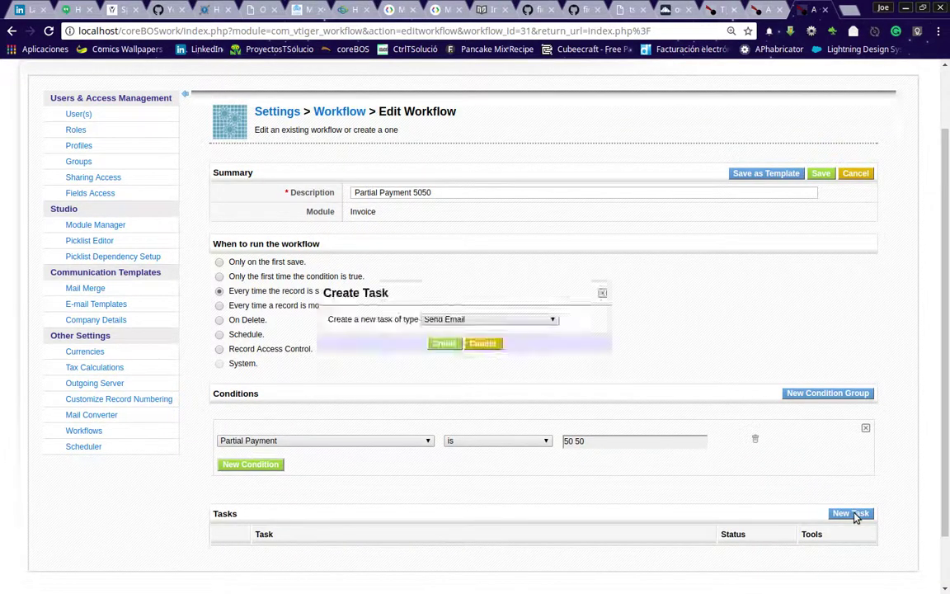
{"action": "left_click", "coordinate": [466, 319]}
{"action": "left_click", "coordinate": [458, 369]}
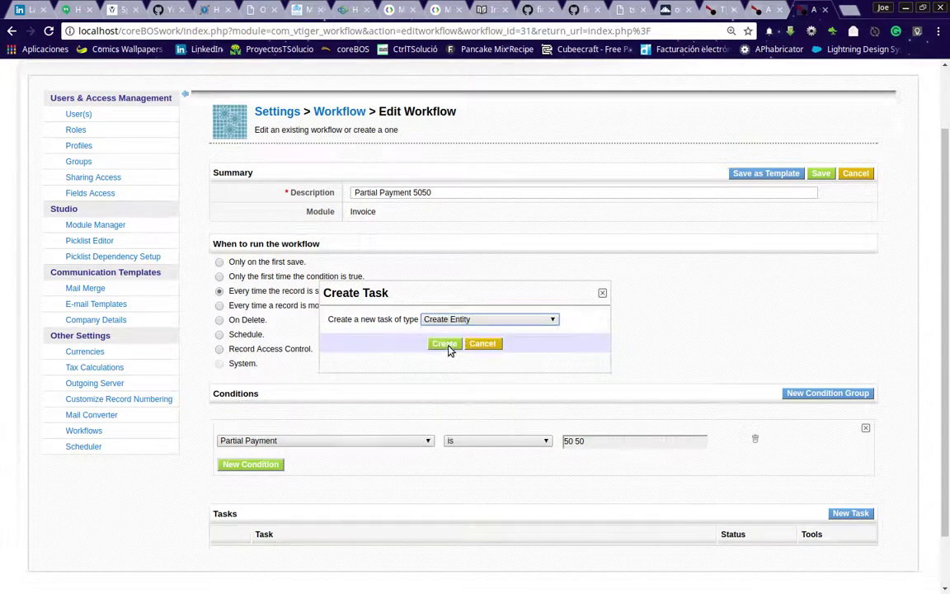
{"action": "left_click", "coordinate": [445, 344]}
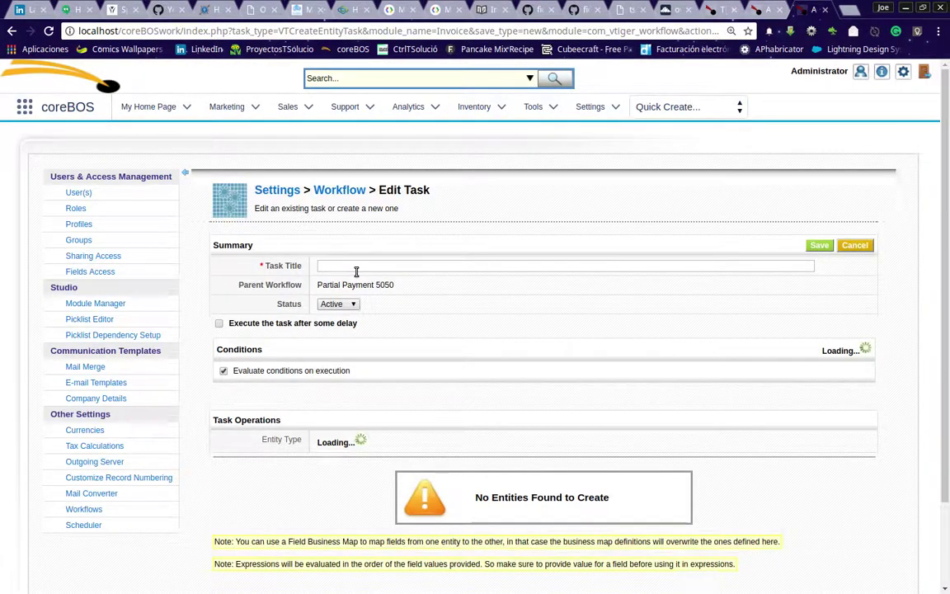
Title the task "First 50%" and set its entity type to Payment
{"action": "type", "text": "First 50%"}
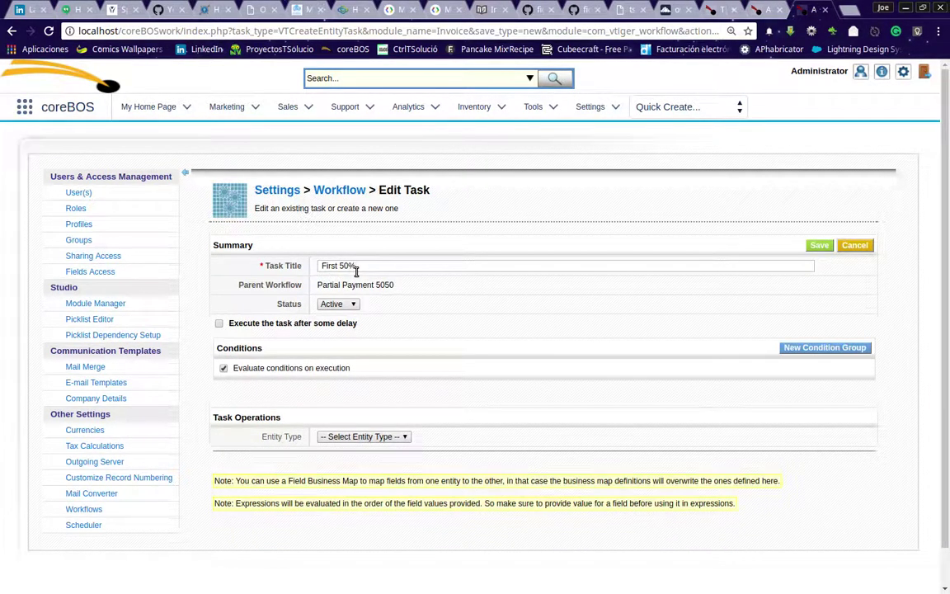
{"action": "left_click", "coordinate": [362, 436]}
{"action": "left_click", "coordinate": [346, 458]}
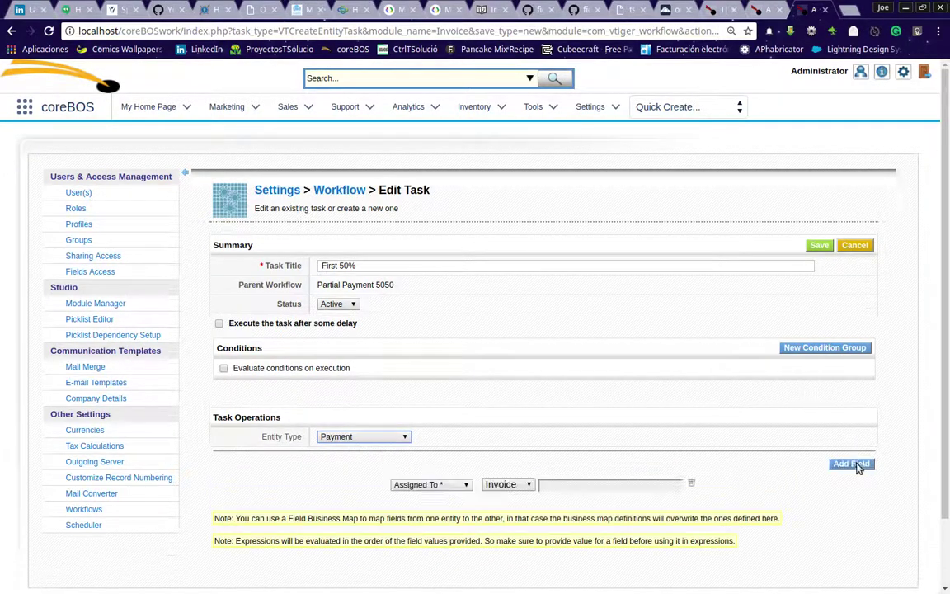
Add field rows to the payment task and remove the surplus one so six rows are available for mapping
{"action": "left_click", "coordinate": [852, 464]}
{"action": "left_click", "coordinate": [851, 464]}
{"action": "left_click", "coordinate": [851, 464]}
{"action": "left_click", "coordinate": [851, 464]}
{"action": "scroll", "coordinate": [742, 429], "scroll_direction": "down", "scroll_amount": 3}
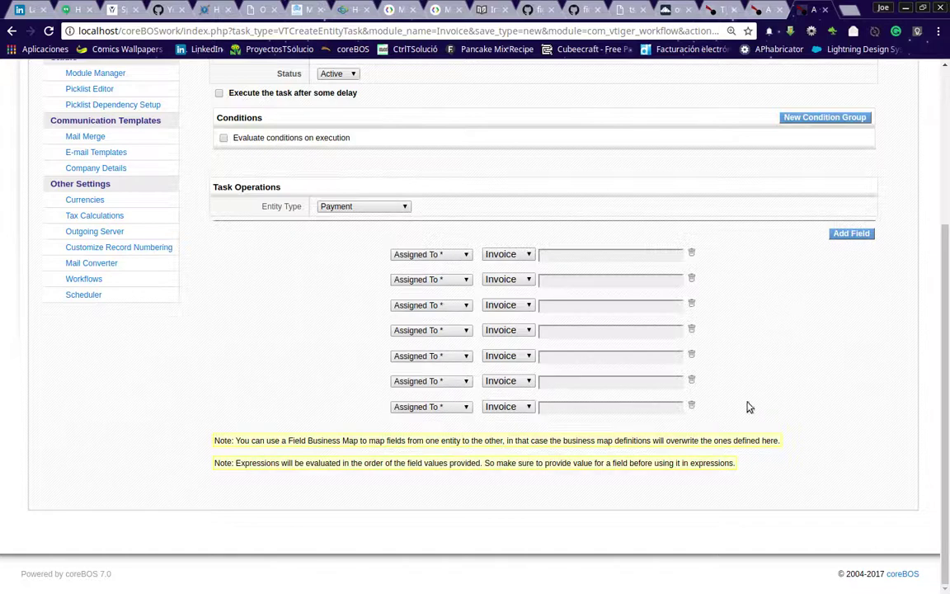
{"action": "left_click", "coordinate": [691, 407]}
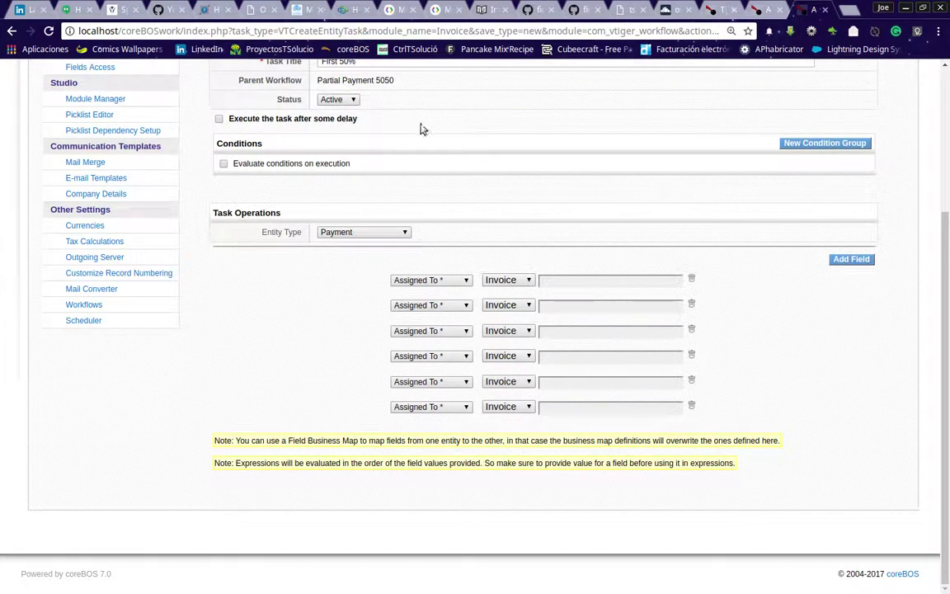
Map the payment's Assigned To field to the invoice's Assigned To field value
{"action": "left_click", "coordinate": [586, 283]}
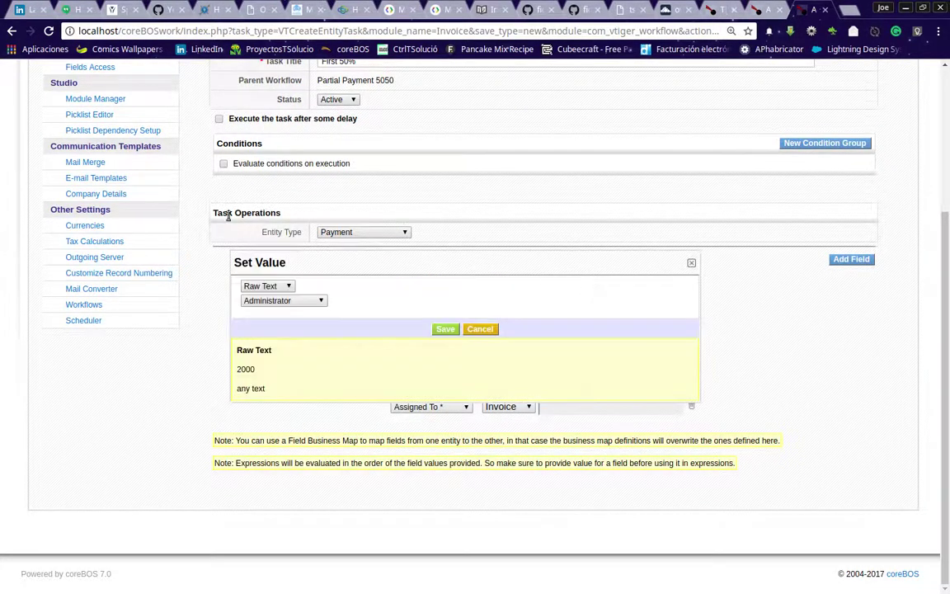
{"action": "left_click", "coordinate": [274, 285]}
{"action": "left_click", "coordinate": [266, 307]}
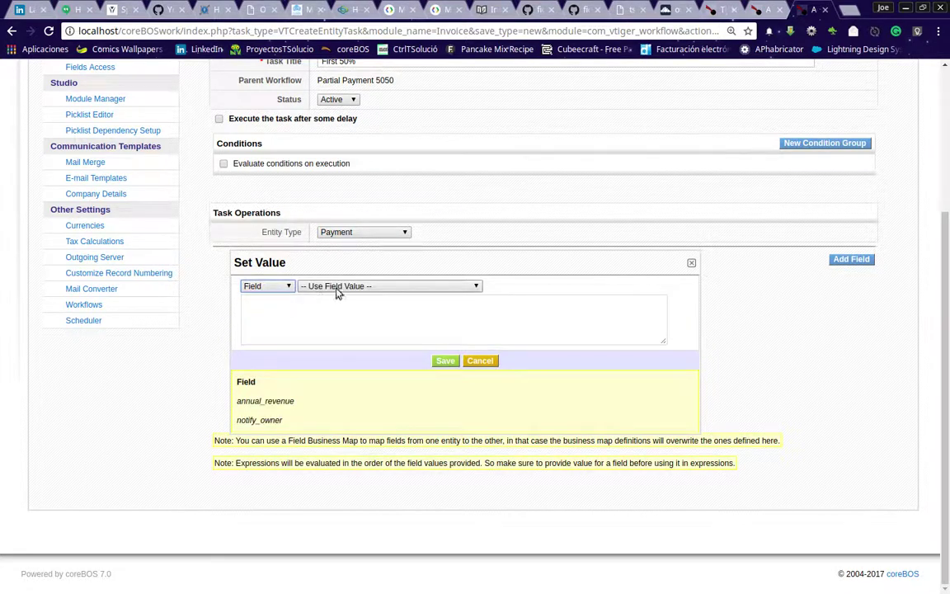
{"action": "left_click", "coordinate": [340, 286]}
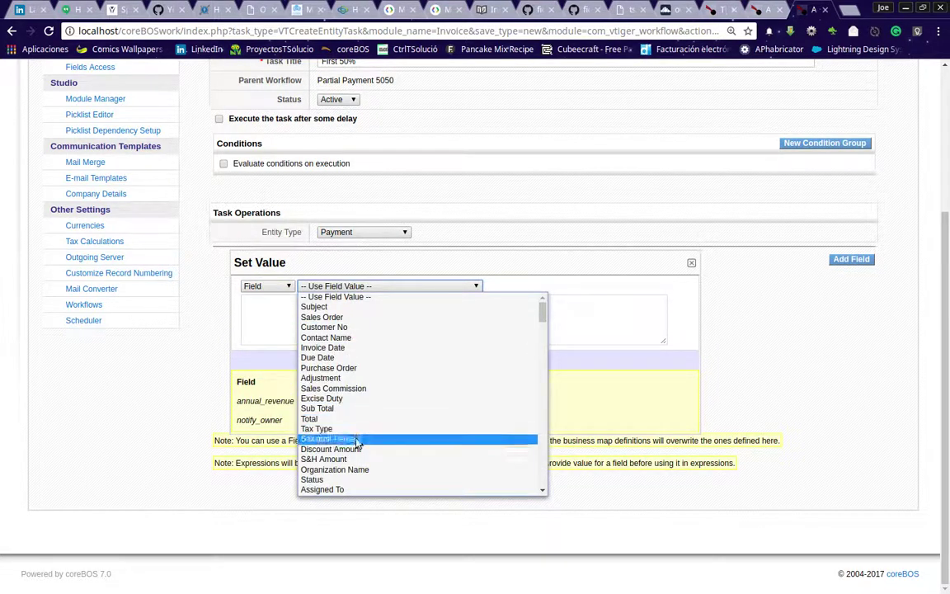
{"action": "left_click", "coordinate": [346, 488]}
{"action": "left_click", "coordinate": [445, 360]}
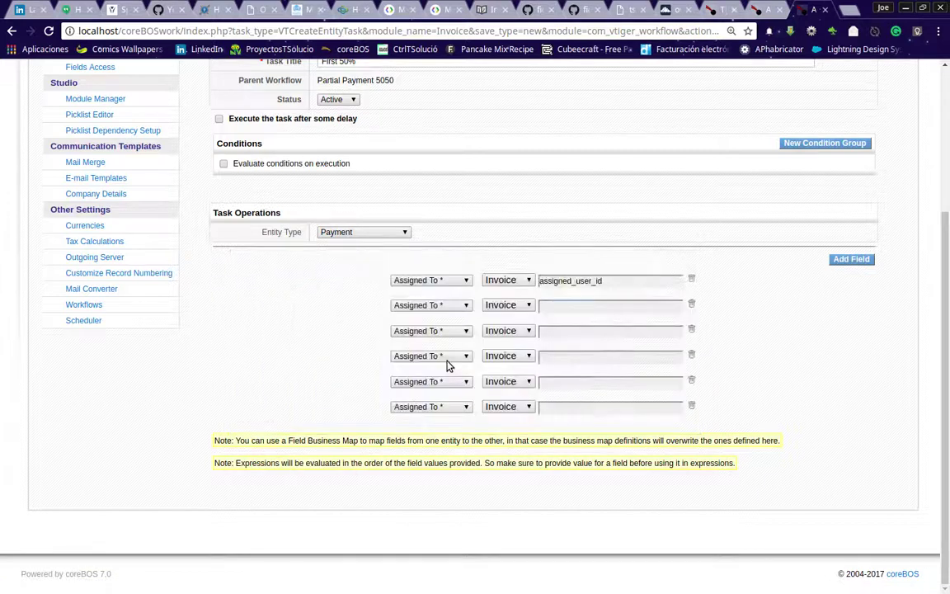
Set the second field row to Payment Ref with the raw text "First 50%"
{"action": "left_click", "coordinate": [450, 306]}
{"action": "left_click", "coordinate": [416, 326]}
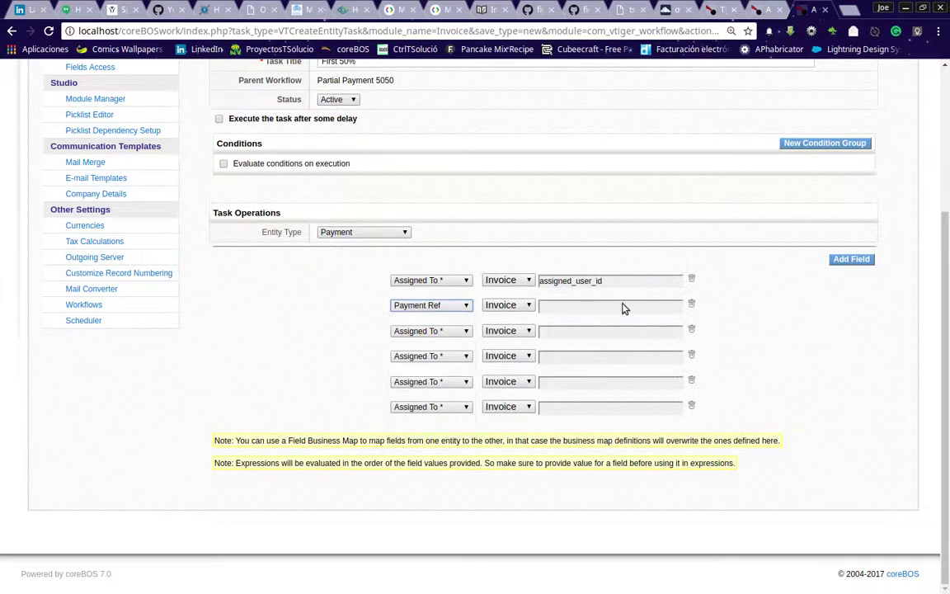
{"action": "left_click", "coordinate": [623, 306]}
{"action": "left_click", "coordinate": [364, 294]}
{"action": "type", "text": "G"}
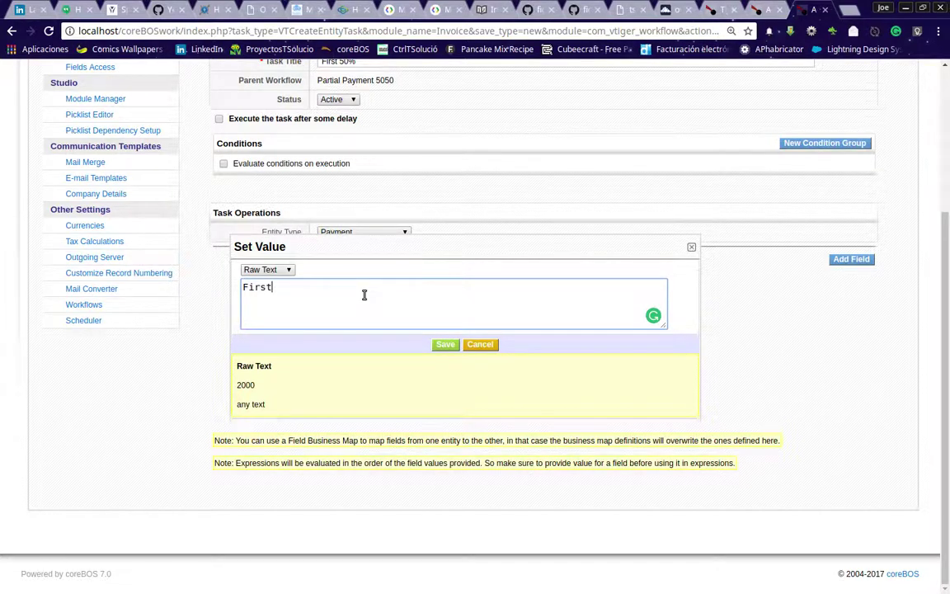
{"action": "type", "text": "irst 50"}
{"action": "left_click", "coordinate": [444, 345]}
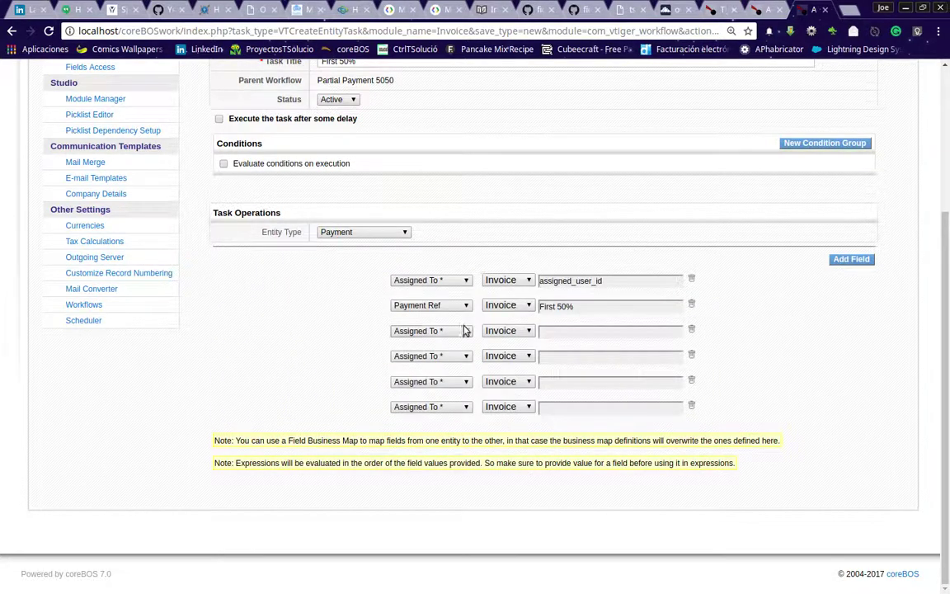
Set the third field row to Due Date with an expression using the today function, get_date('today')
{"action": "left_click", "coordinate": [464, 330]}
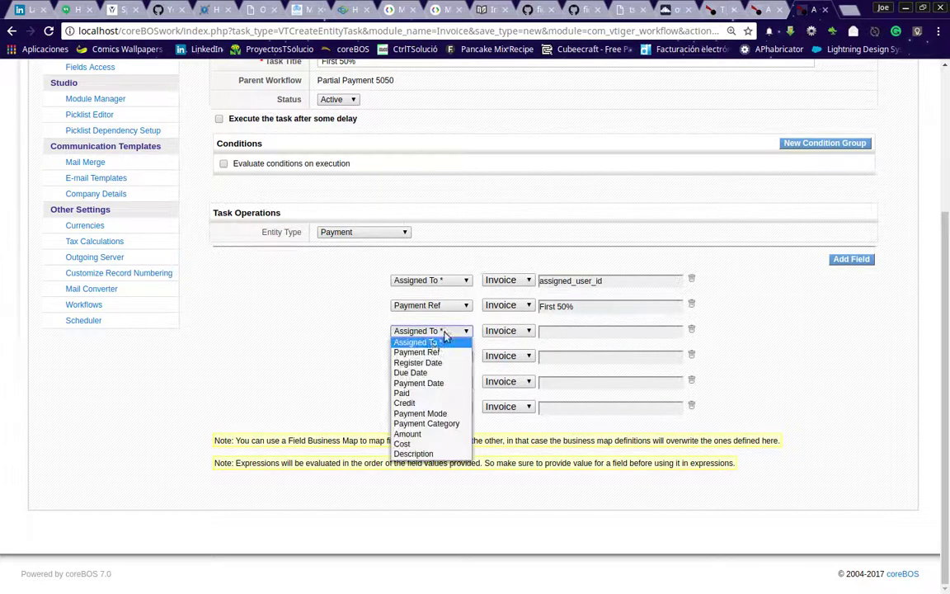
{"action": "left_click", "coordinate": [431, 373]}
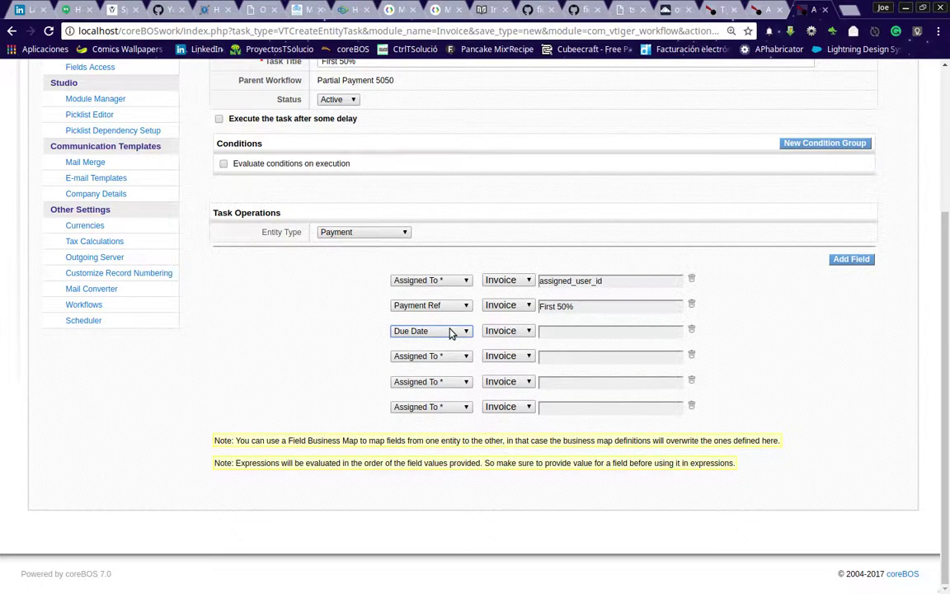
{"action": "left_click", "coordinate": [554, 334]}
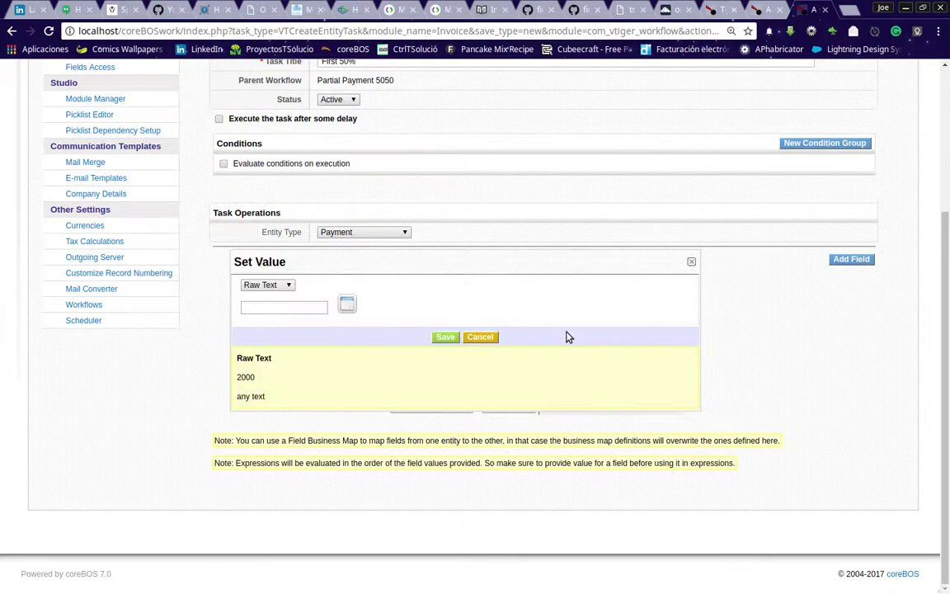
{"action": "left_click", "coordinate": [275, 285]}
{"action": "left_click", "coordinate": [271, 317]}
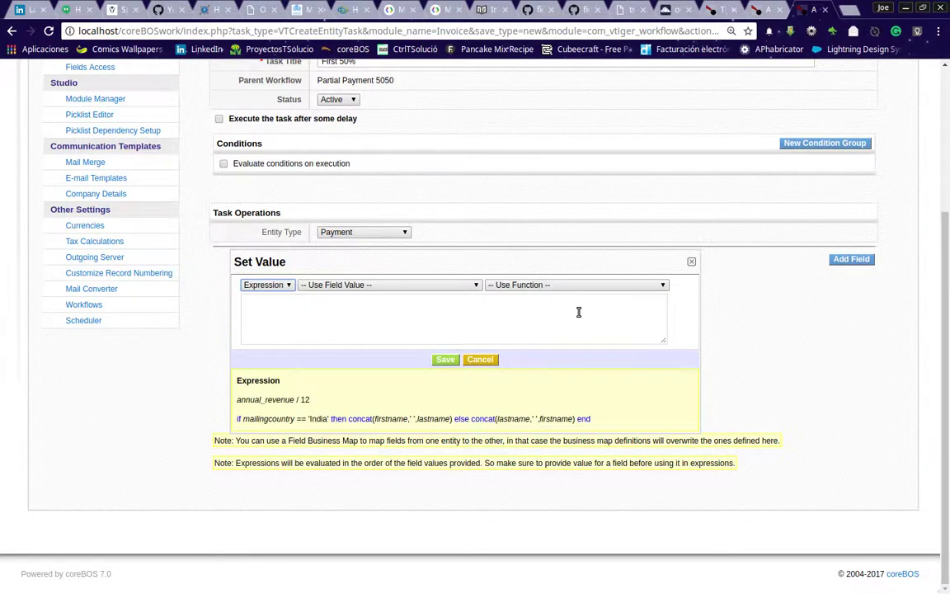
{"action": "left_click", "coordinate": [567, 286]}
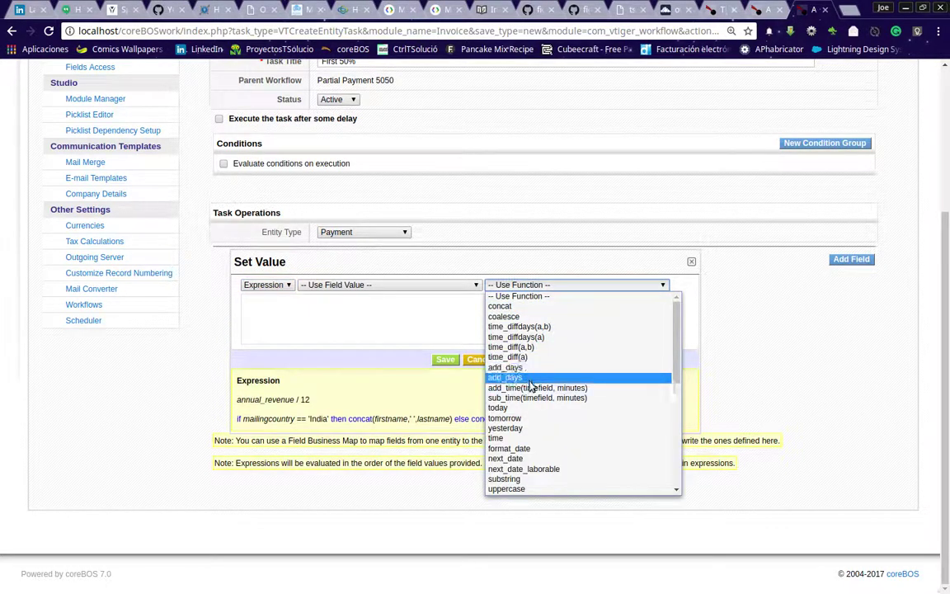
{"action": "left_click", "coordinate": [526, 408]}
{"action": "left_click", "coordinate": [445, 360]}
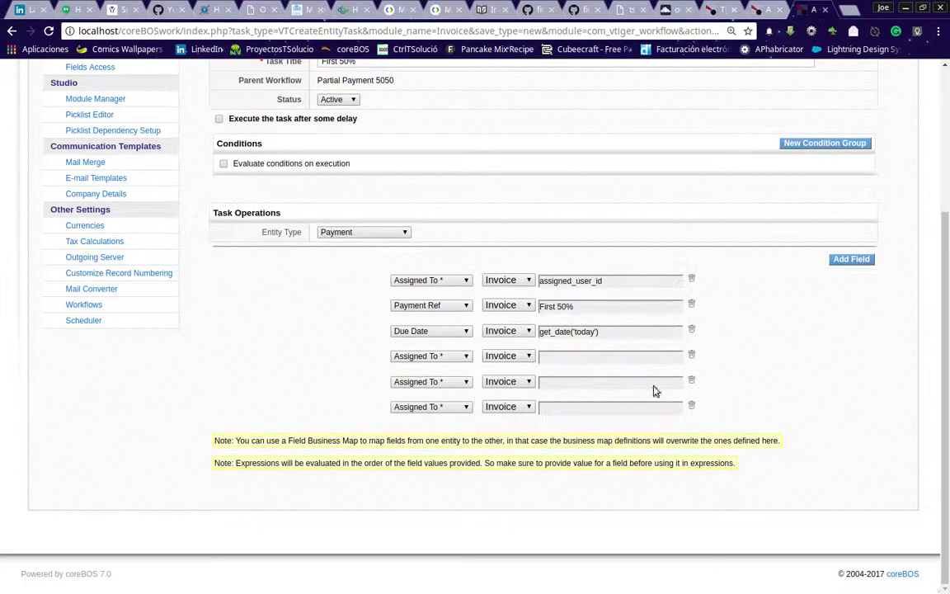
{"action": "left_click", "coordinate": [444, 357]}
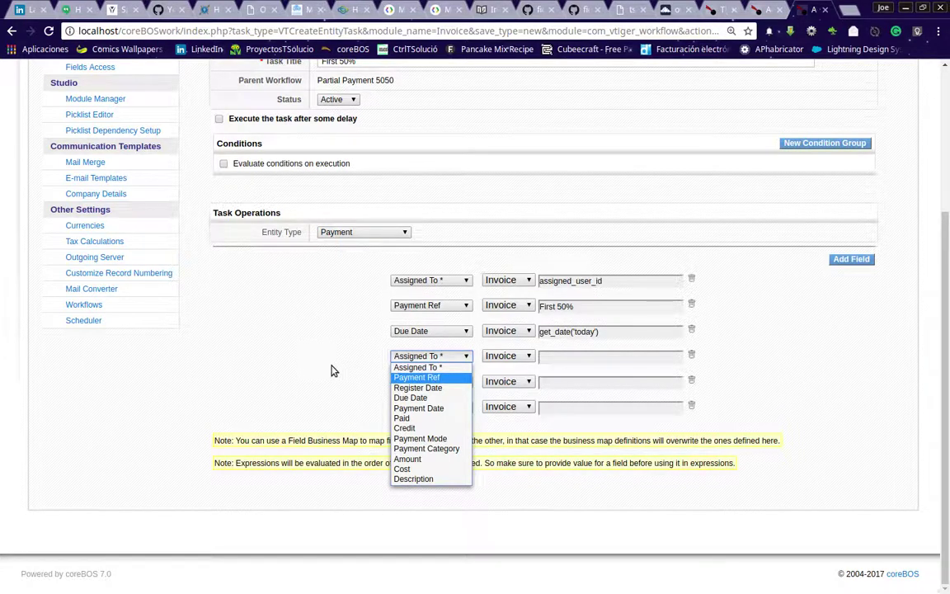
{"action": "left_click", "coordinate": [570, 324]}
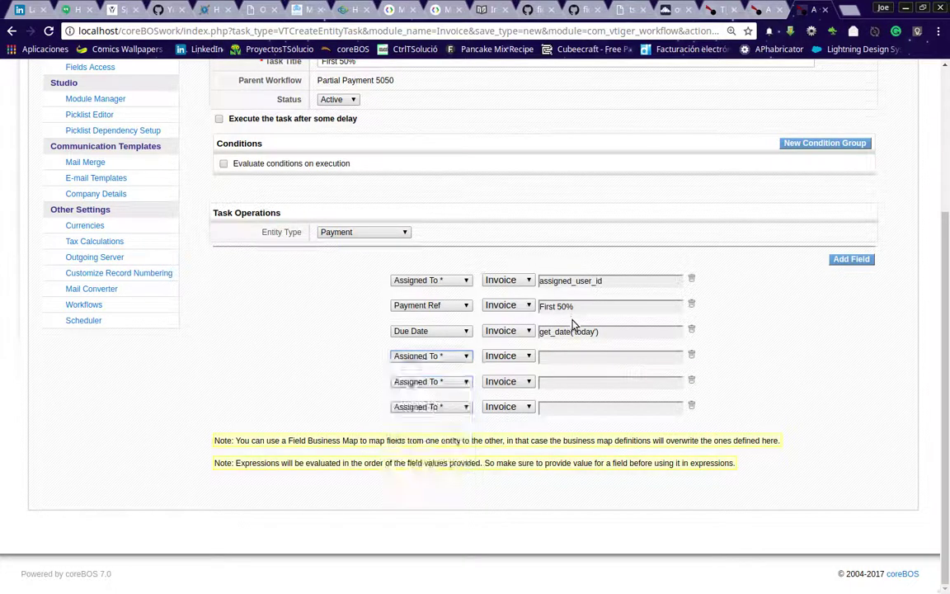
{"action": "left_click", "coordinate": [577, 331]}
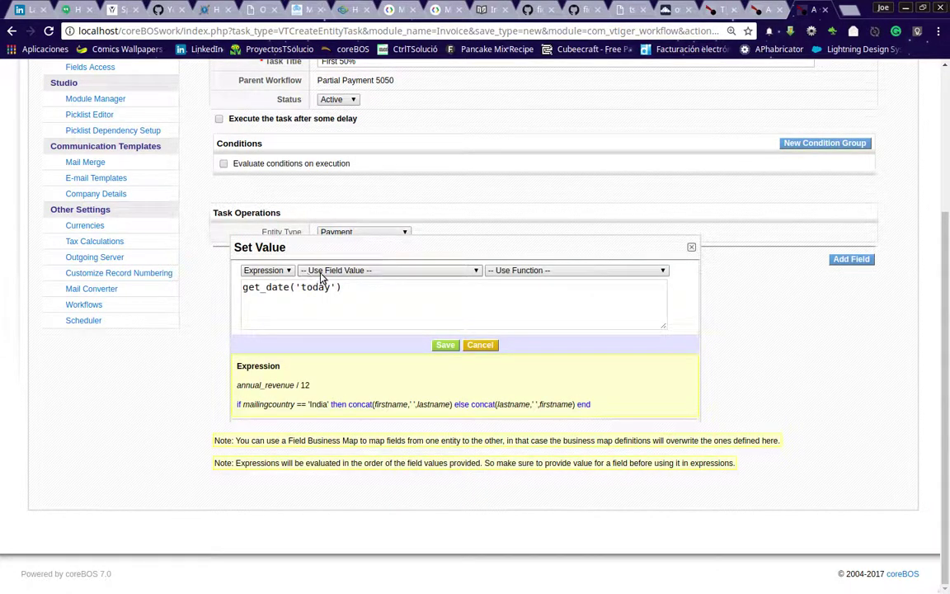
{"action": "left_click", "coordinate": [285, 270]}
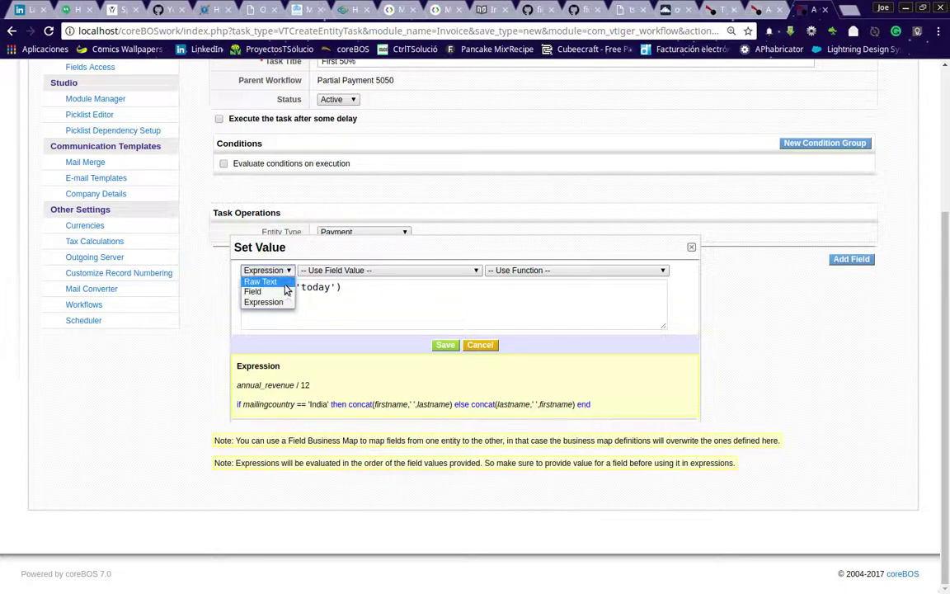
{"action": "left_click", "coordinate": [265, 290]}
{"action": "left_click", "coordinate": [346, 271]}
{"action": "scroll", "coordinate": [379, 396], "scroll_direction": "down", "scroll_amount": 2}
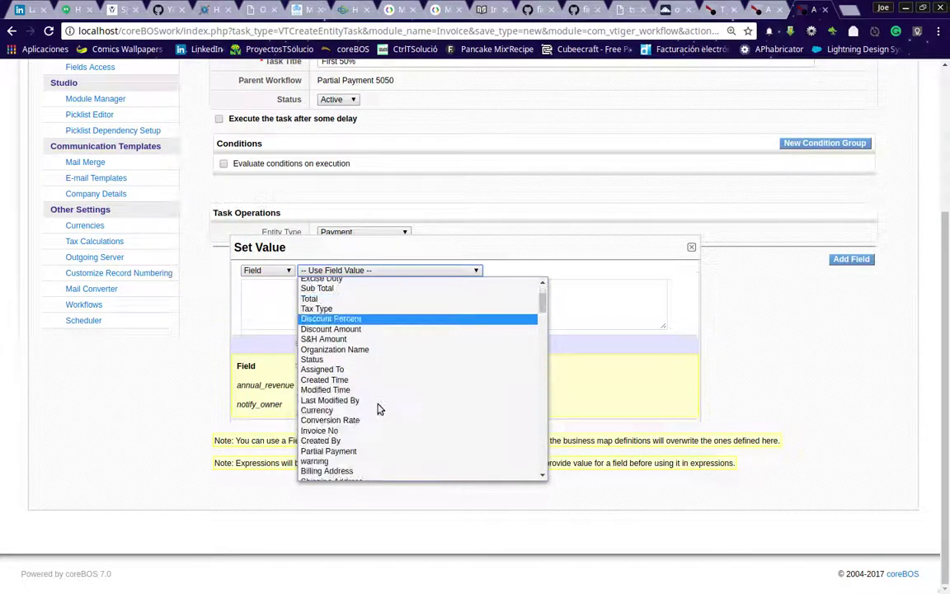
{"action": "left_click", "coordinate": [375, 393]}
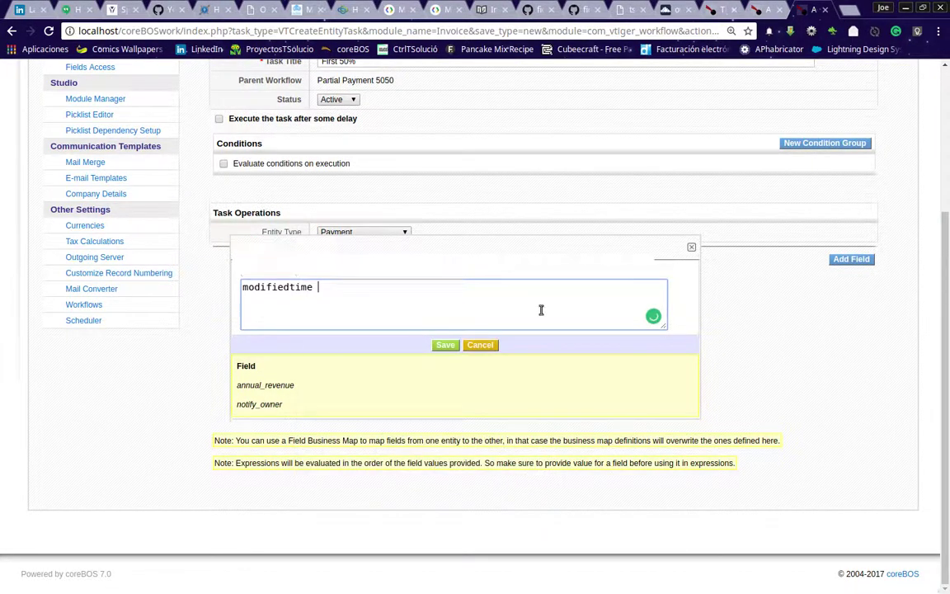
{"action": "left_click", "coordinate": [446, 345]}
Set the fourth field row to Paid with the raw value false:boolean
{"action": "left_click", "coordinate": [420, 357]}
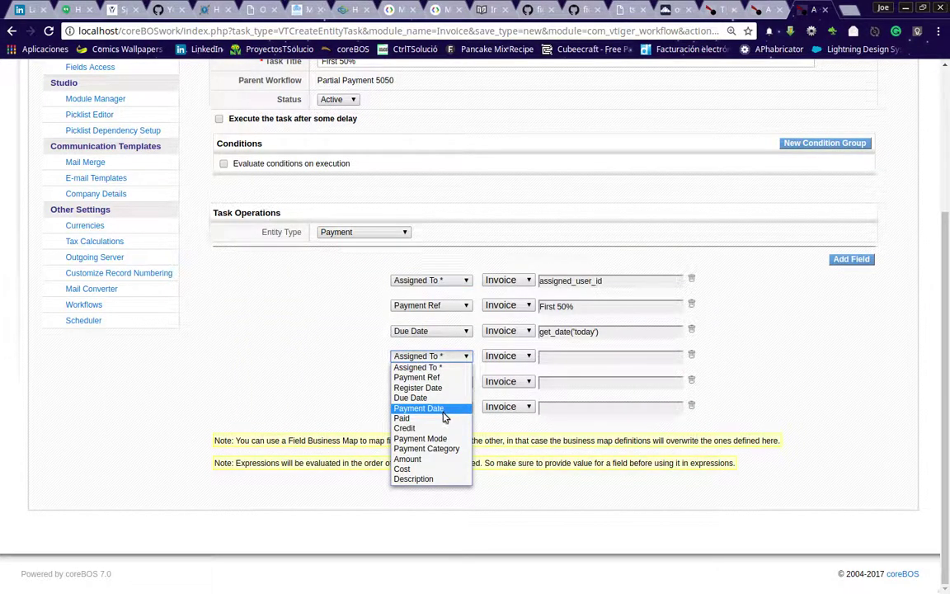
{"action": "left_click", "coordinate": [445, 418]}
{"action": "left_click", "coordinate": [614, 368]}
{"action": "left_click", "coordinate": [268, 301]}
{"action": "left_click", "coordinate": [274, 326]}
{"action": "left_click", "coordinate": [447, 329]}
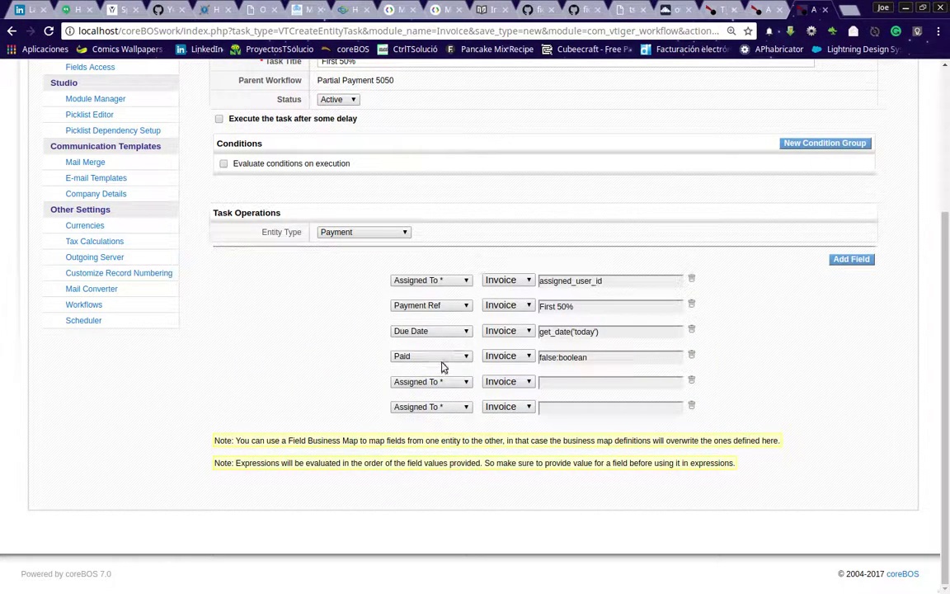
Set the fifth field row to Credit with the raw value true:boolean
{"action": "left_click", "coordinate": [430, 382]}
{"action": "left_click", "coordinate": [437, 450]}
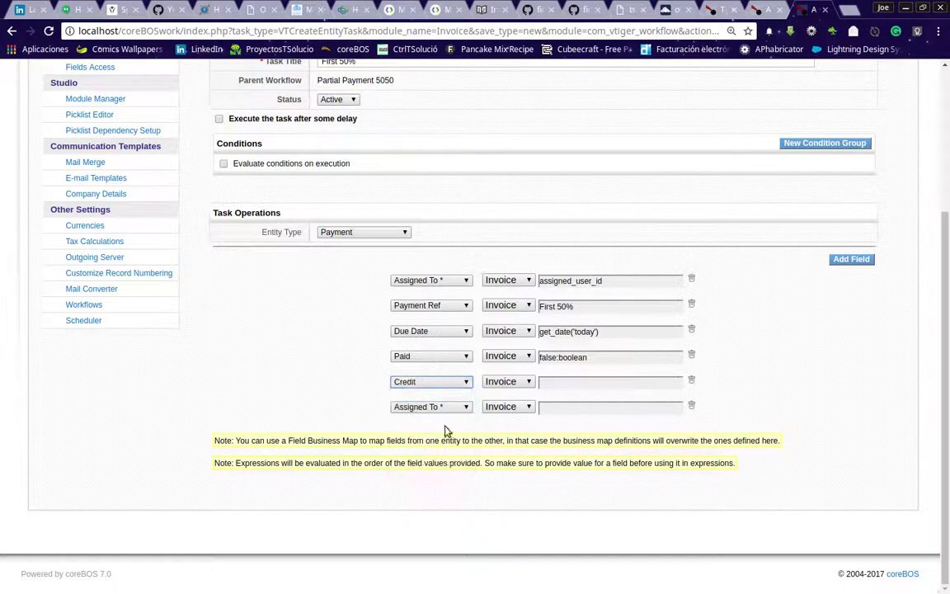
{"action": "left_click", "coordinate": [567, 382]}
{"action": "left_click", "coordinate": [445, 329]}
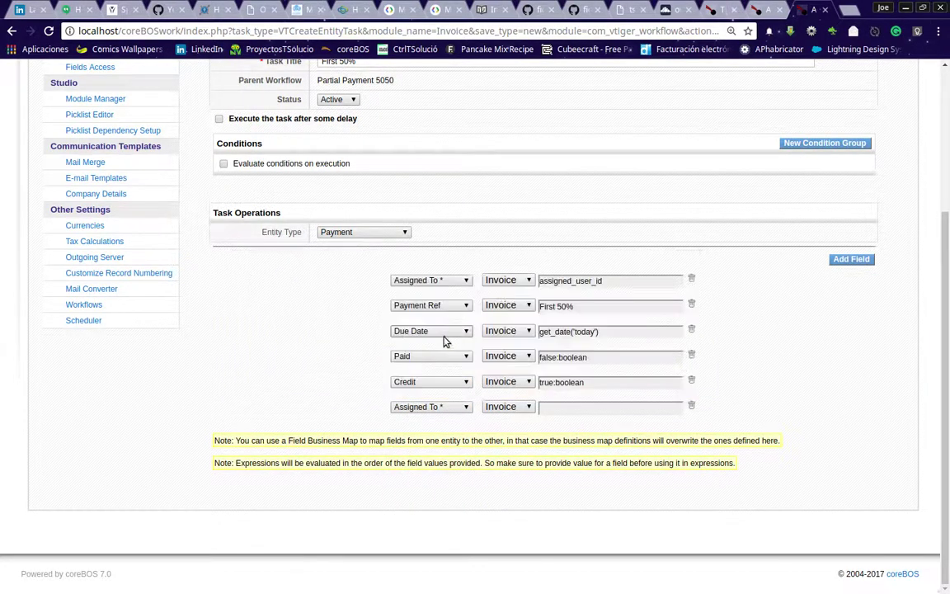
Set the sixth field row to Amount with the expression "hdnGrandTotal / 50" based on the invoice's Total, and save the First 50% task
{"action": "left_click", "coordinate": [434, 407]}
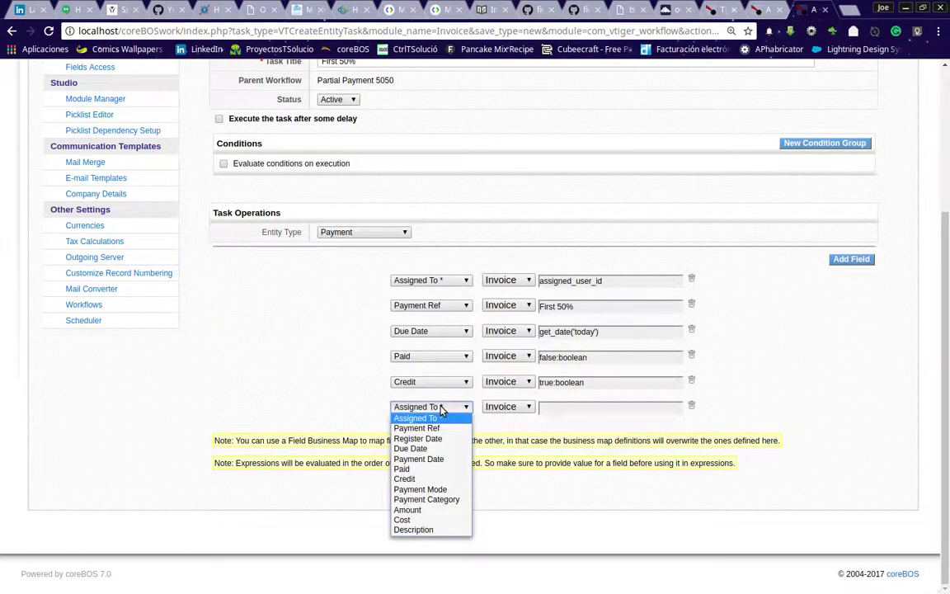
{"action": "left_click", "coordinate": [432, 510]}
{"action": "left_click", "coordinate": [581, 410]}
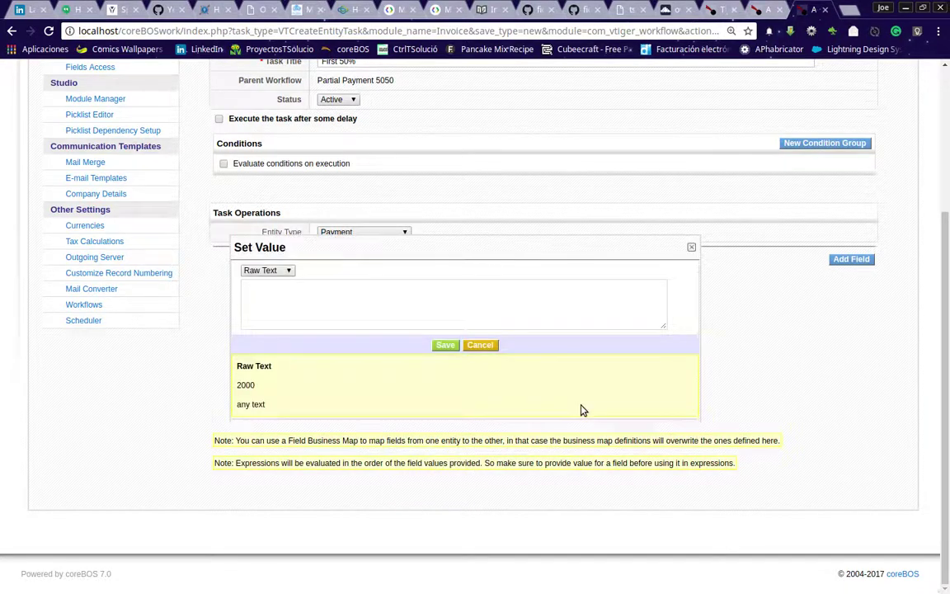
{"action": "left_click", "coordinate": [284, 270]}
{"action": "left_click", "coordinate": [281, 301]}
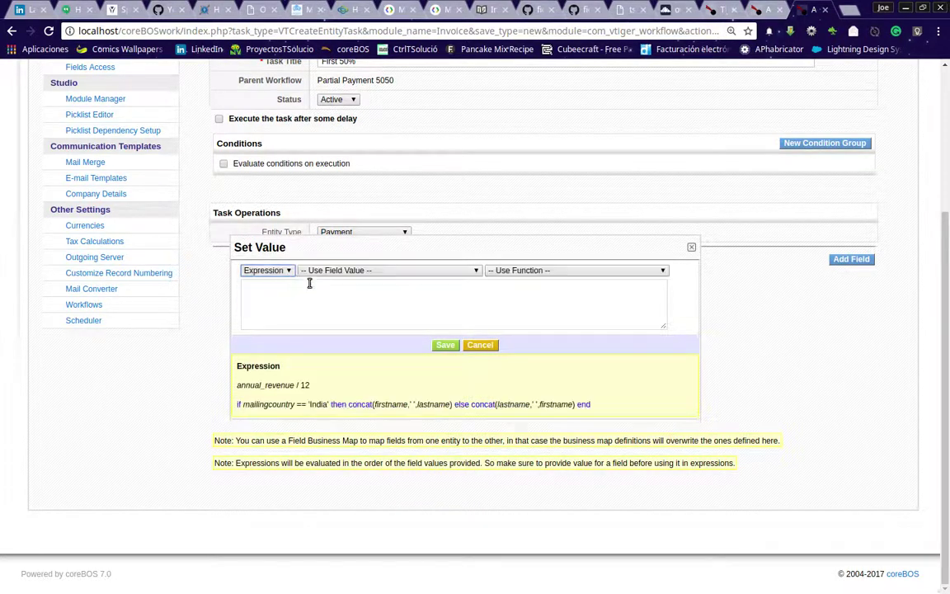
{"action": "left_click", "coordinate": [341, 273]}
{"action": "scroll", "coordinate": [364, 387], "scroll_direction": "down", "scroll_amount": 3}
{"action": "scroll", "coordinate": [369, 378], "scroll_direction": "up", "scroll_amount": 2}
{"action": "scroll", "coordinate": [366, 366], "scroll_direction": "up", "scroll_amount": 2}
{"action": "left_click", "coordinate": [360, 368]}
{"action": "type", "text": "/ 50"}
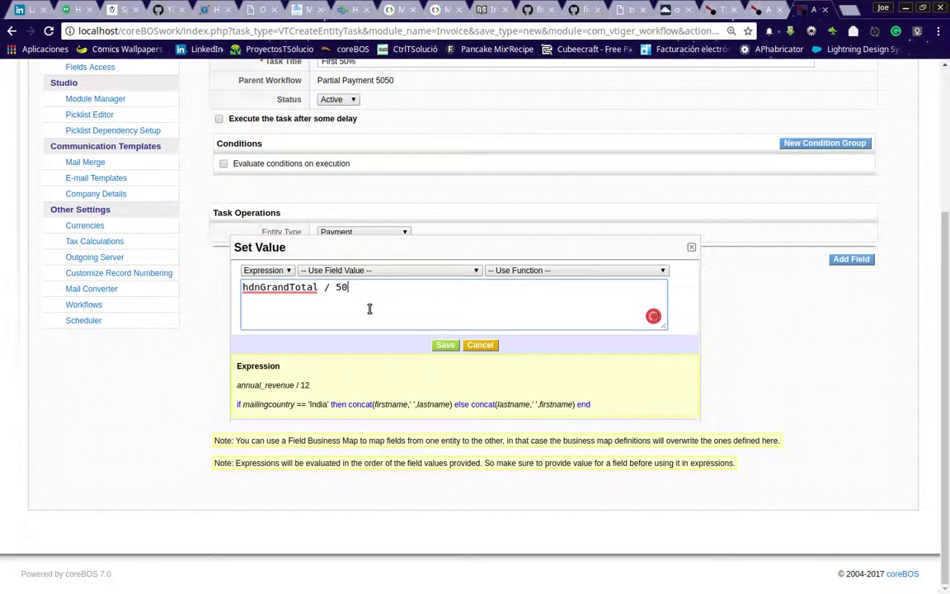
{"action": "left_click", "coordinate": [444, 346]}
{"action": "scroll", "coordinate": [785, 358], "scroll_direction": "up", "scroll_amount": 3}
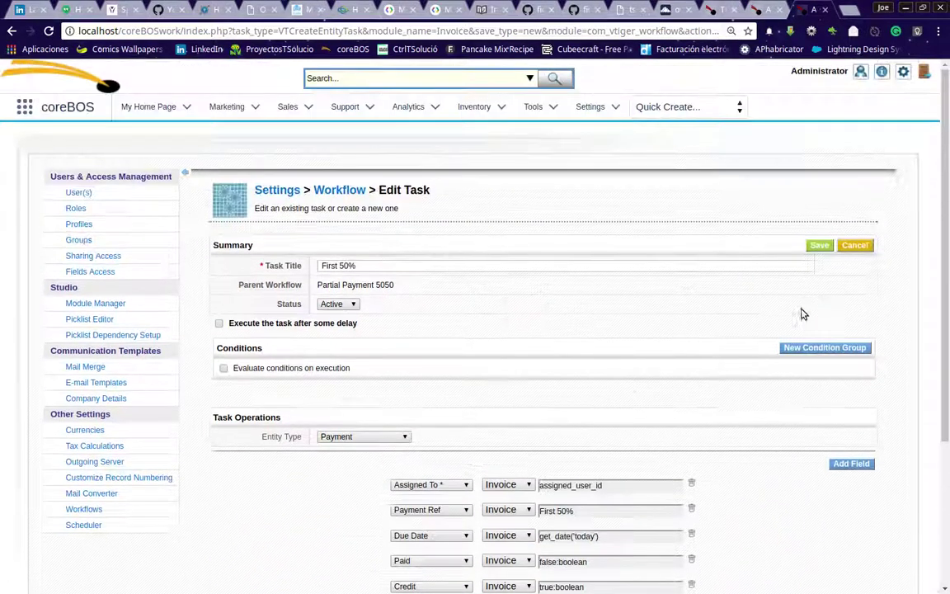
{"action": "left_click", "coordinate": [819, 244]}
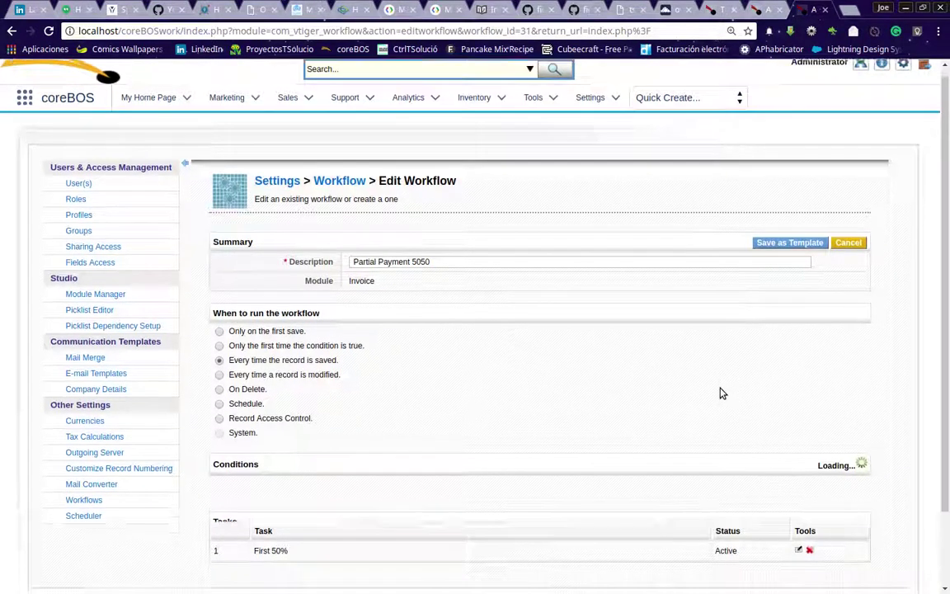
Add a Create Entity task to the Partial Payment 5050 workflow and title it "Second 50%"
{"action": "scroll", "coordinate": [720, 390], "scroll_direction": "down", "scroll_amount": 2}
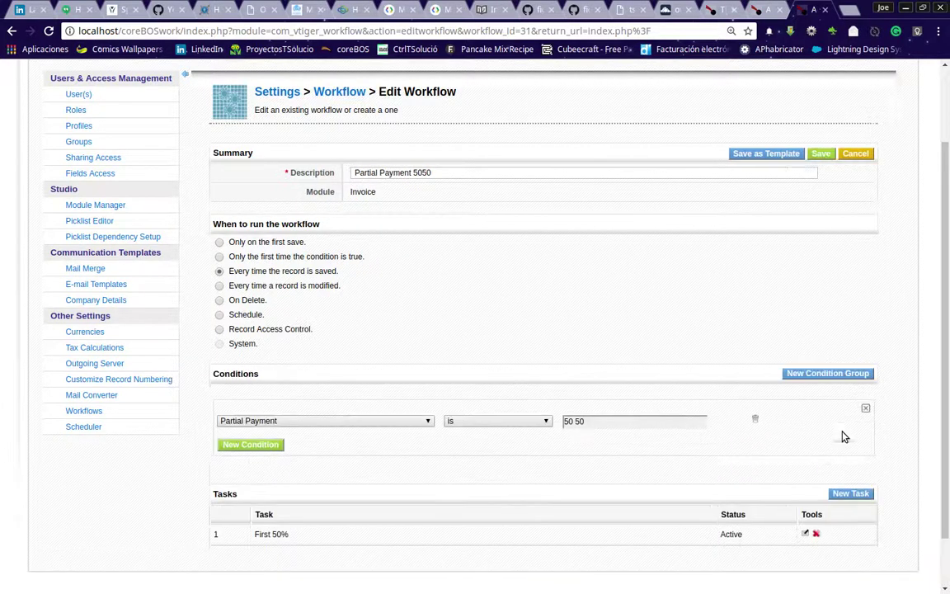
{"action": "left_click", "coordinate": [849, 492]}
{"action": "left_click", "coordinate": [488, 320]}
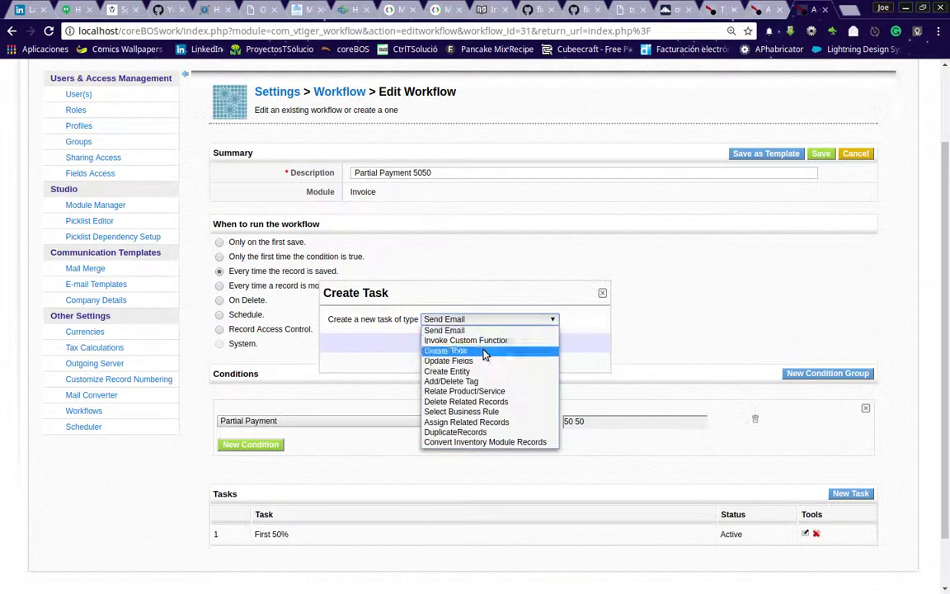
{"action": "left_click", "coordinate": [469, 355]}
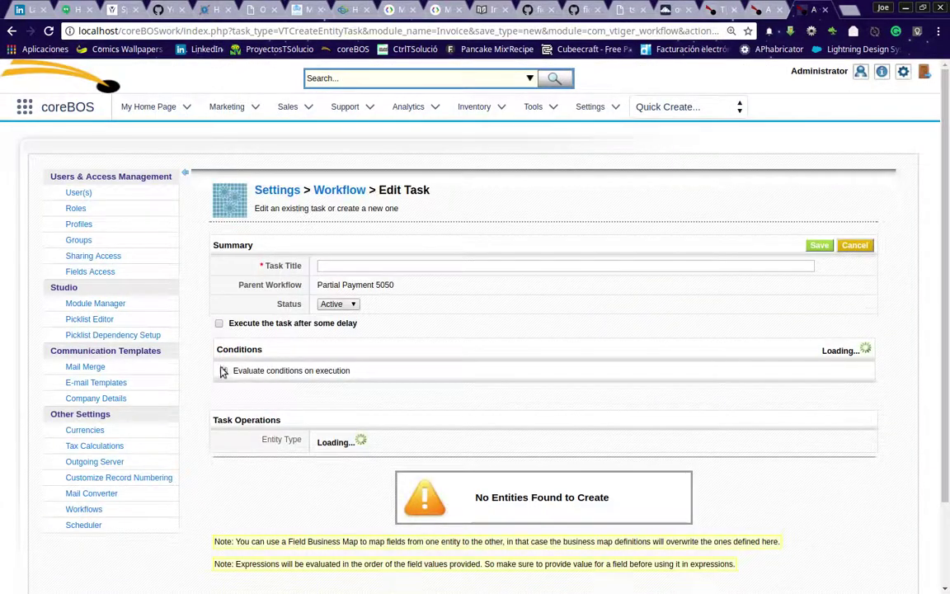
{"action": "left_click", "coordinate": [334, 265]}
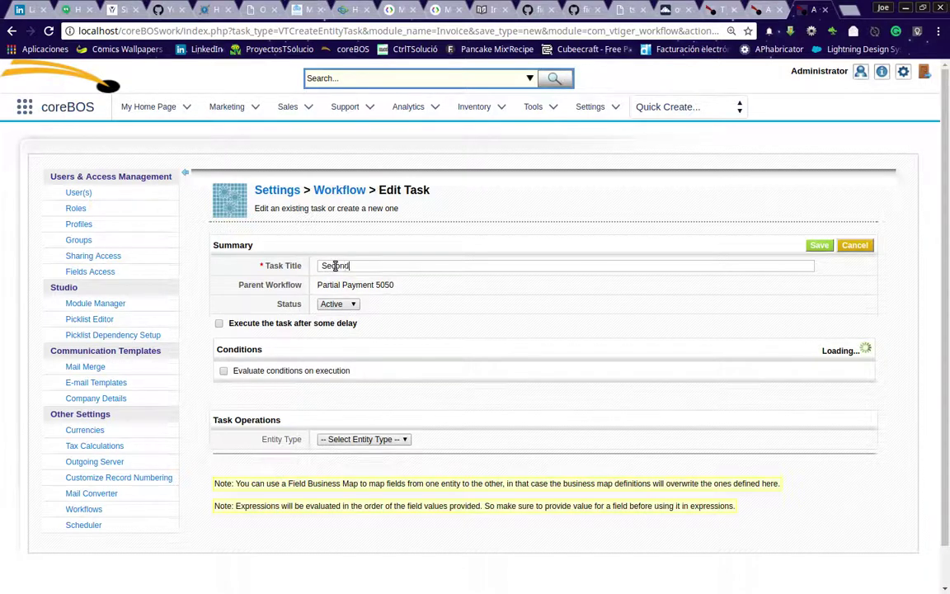
{"action": "type", "text": "Second 50%"}
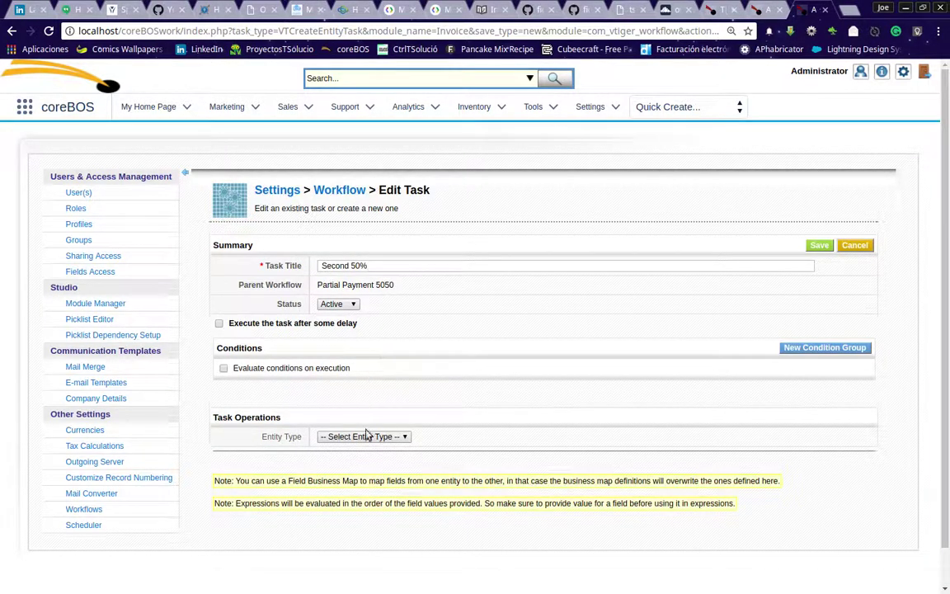
Choose Payment as the entity type for the Second 50% task and add field rows until six are available
{"action": "scroll", "coordinate": [377, 420], "scroll_direction": "down", "scroll_amount": 1}
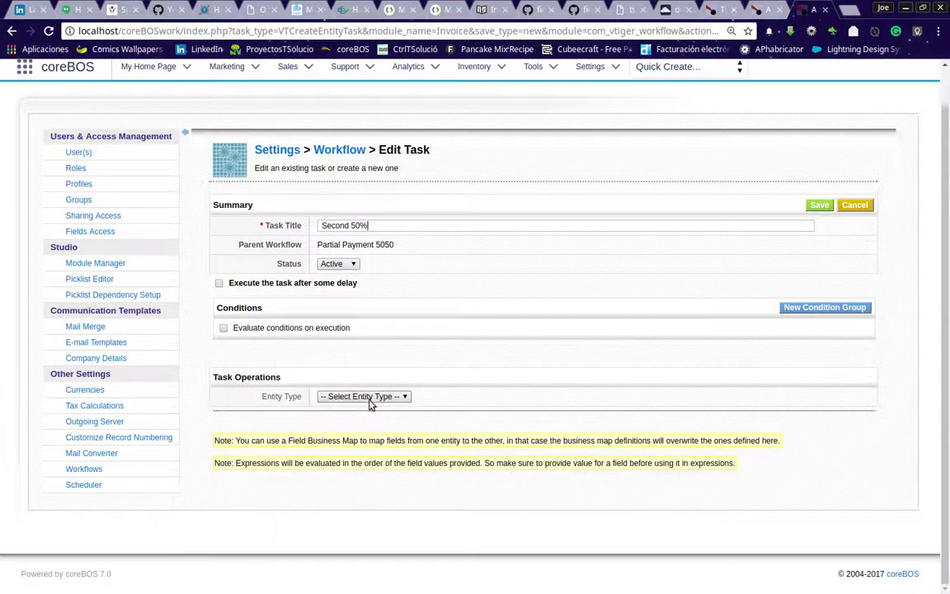
{"action": "left_click", "coordinate": [363, 396]}
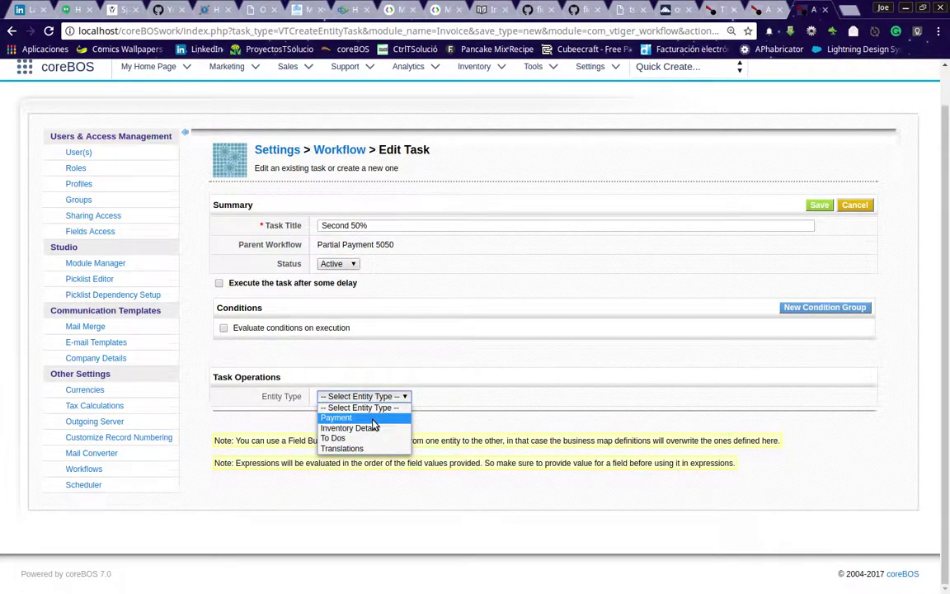
{"action": "left_click", "coordinate": [371, 419]}
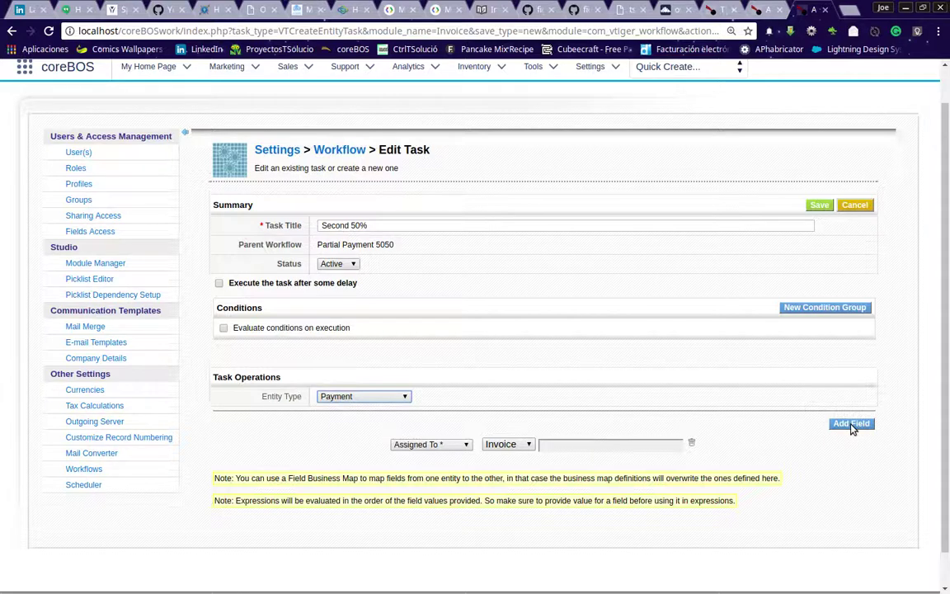
{"action": "left_click", "coordinate": [850, 424]}
{"action": "left_click", "coordinate": [850, 423]}
{"action": "left_click", "coordinate": [850, 424]}
{"action": "left_click", "coordinate": [850, 424]}
{"action": "left_click", "coordinate": [850, 423]}
{"action": "scroll", "coordinate": [739, 393], "scroll_direction": "down", "scroll_amount": 3}
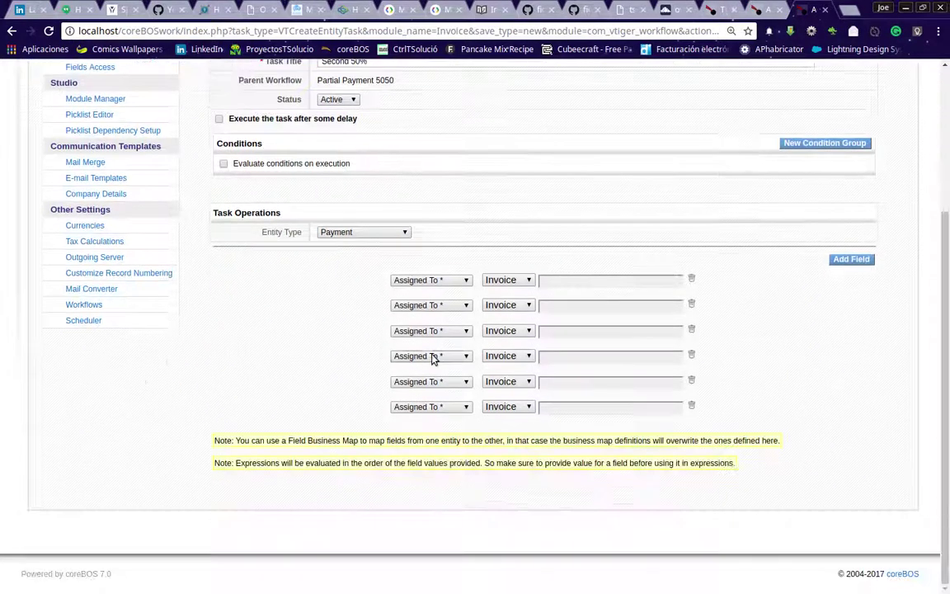
Map the second payment's Assigned To field to the invoice's Assigned To field value
{"action": "left_click", "coordinate": [540, 281]}
{"action": "left_click", "coordinate": [255, 286]}
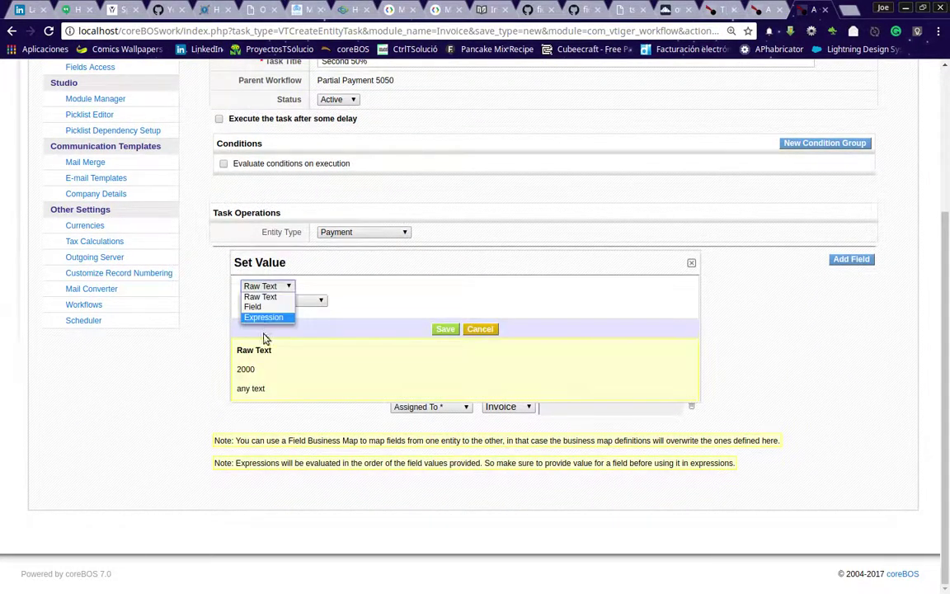
{"action": "left_click", "coordinate": [265, 306]}
{"action": "left_click", "coordinate": [387, 285]}
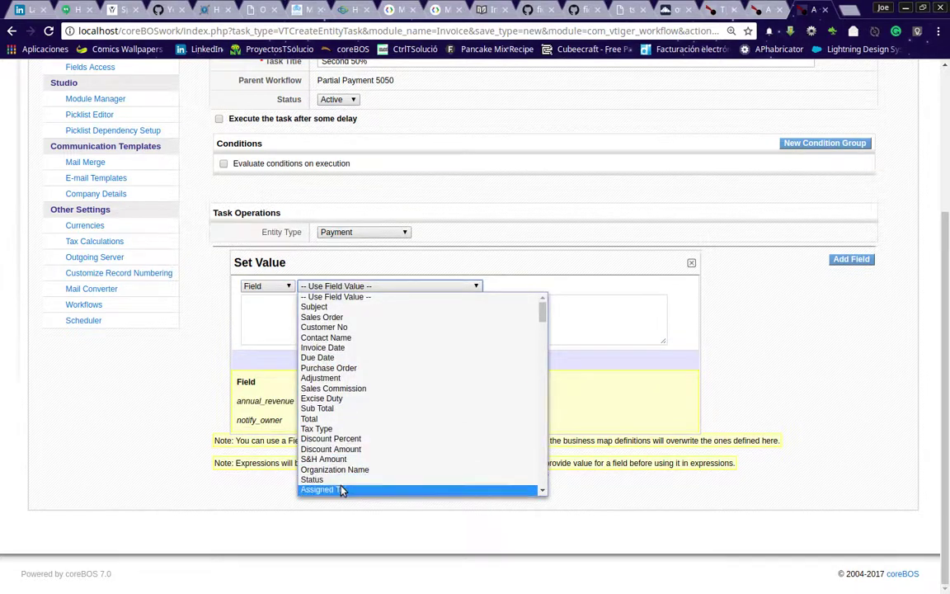
{"action": "left_click", "coordinate": [342, 490]}
{"action": "left_click", "coordinate": [445, 360]}
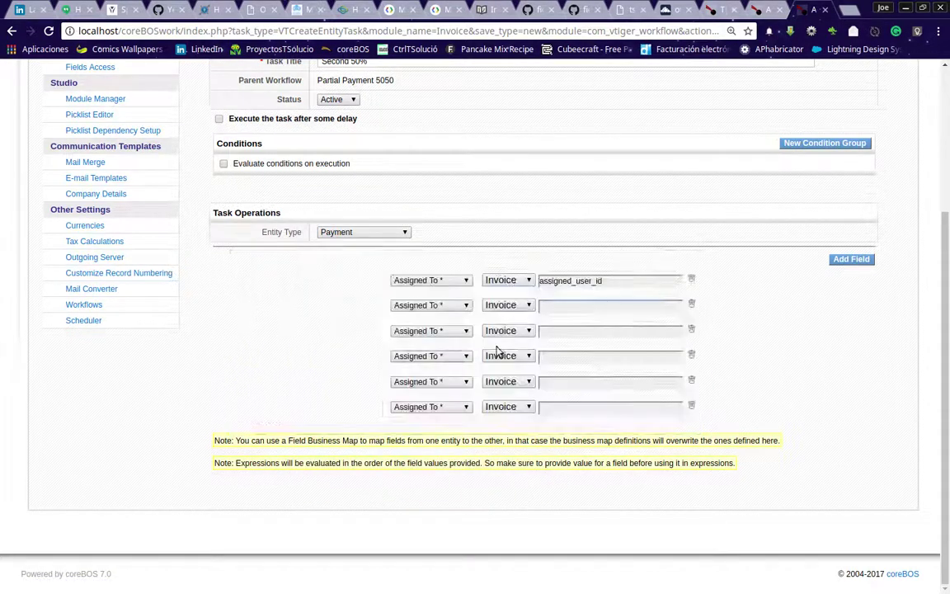
Set the second field row to Payment Ref with the raw text "Second 50%"
{"action": "left_click", "coordinate": [420, 305]}
{"action": "left_click", "coordinate": [415, 326]}
{"action": "left_click", "coordinate": [591, 306]}
{"action": "left_click", "coordinate": [311, 306]}
{"action": "type", "text": "Second 50%"}
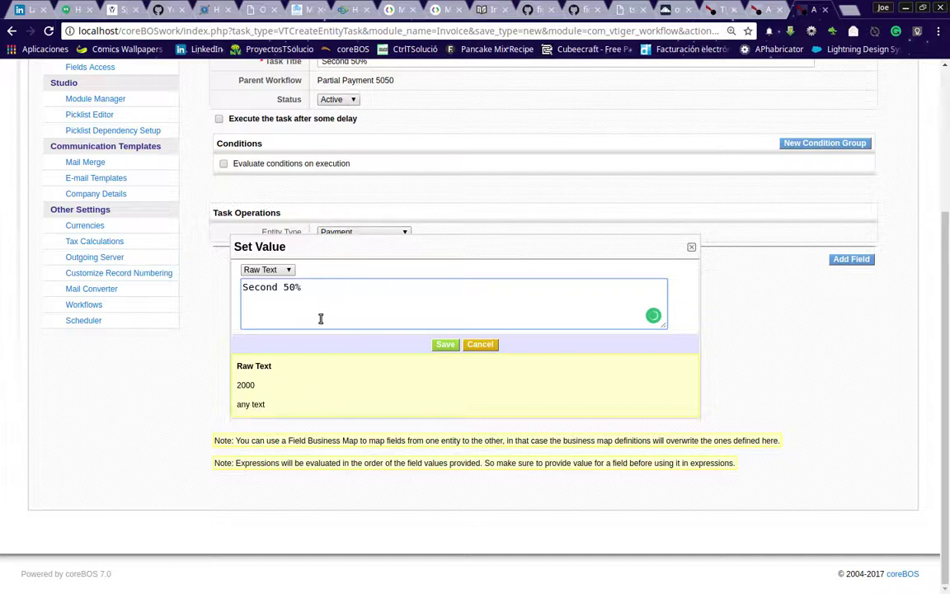
{"action": "left_click", "coordinate": [443, 344]}
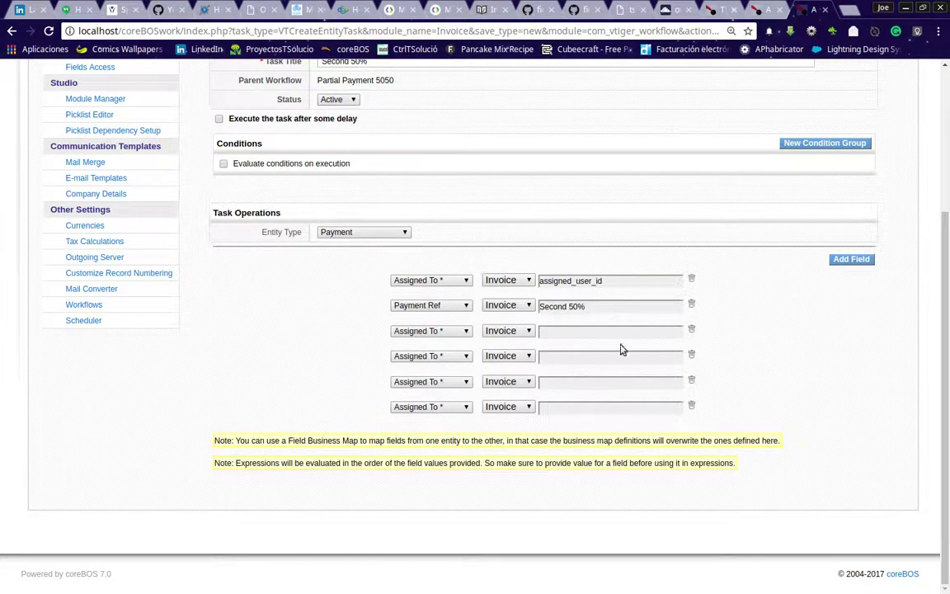
Set the third field row to Due Date and map it to the invoice's Due Date field value
{"action": "left_click", "coordinate": [428, 332]}
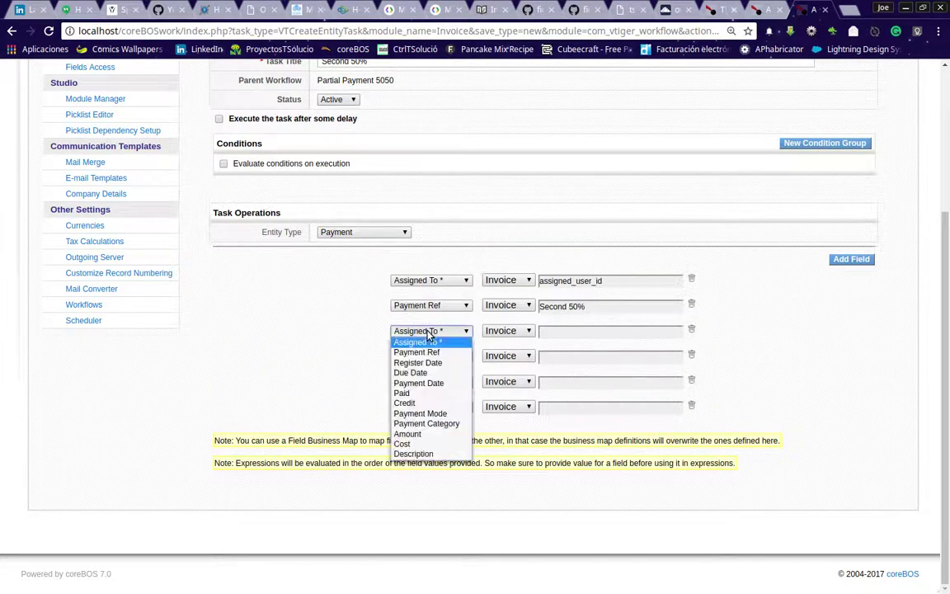
{"action": "left_click", "coordinate": [435, 372]}
{"action": "left_click", "coordinate": [613, 335]}
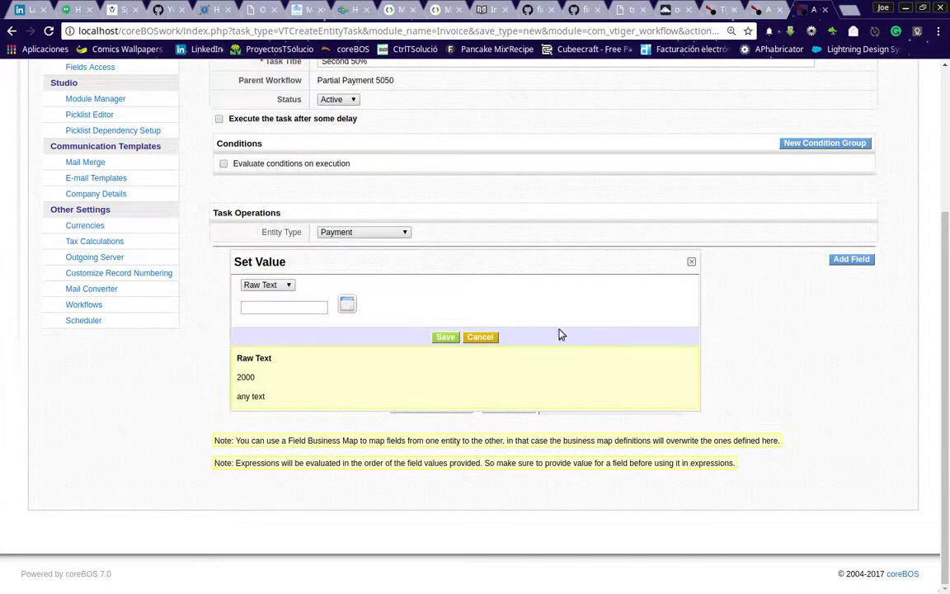
{"action": "left_click", "coordinate": [284, 286]}
{"action": "left_click", "coordinate": [282, 307]}
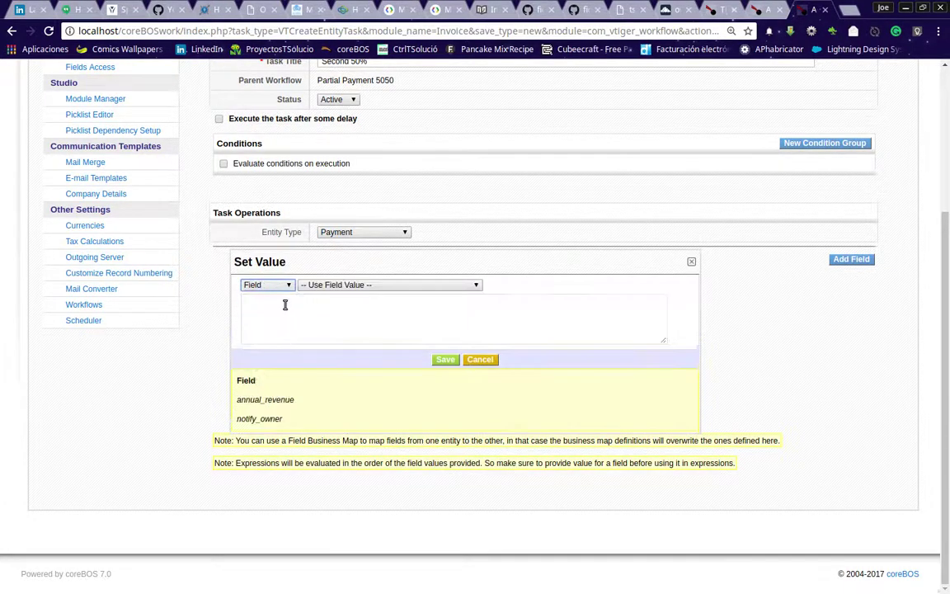
{"action": "left_click", "coordinate": [359, 289]}
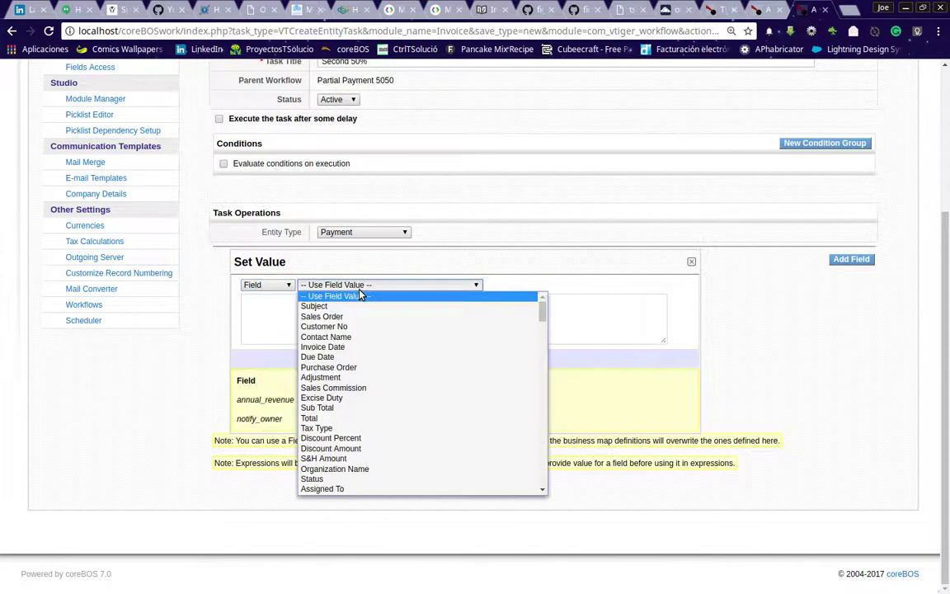
{"action": "left_click", "coordinate": [375, 356]}
{"action": "left_click", "coordinate": [444, 360]}
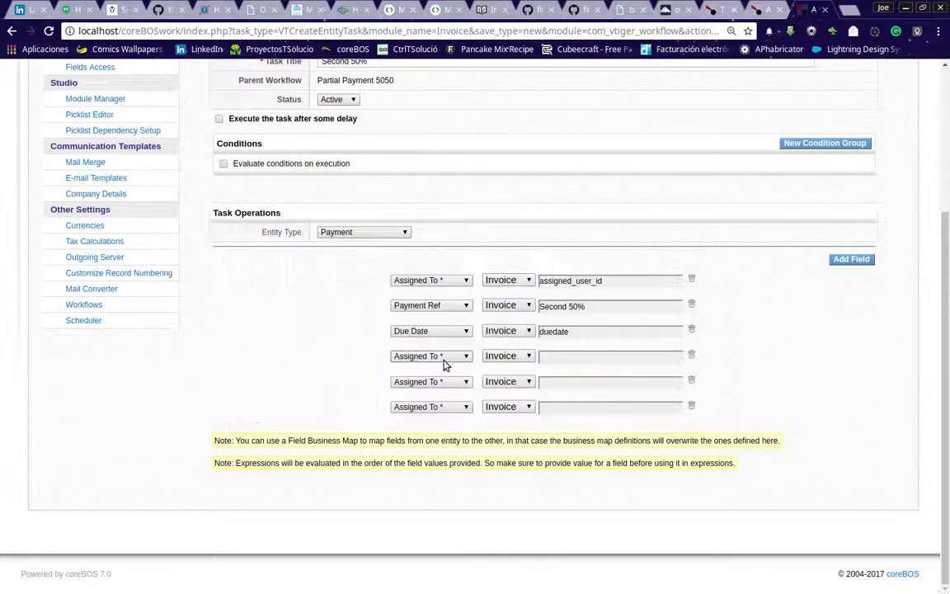
Set the Second 50% task's fourth field row to Paid with the raw value true:boolean
{"action": "left_click", "coordinate": [444, 360]}
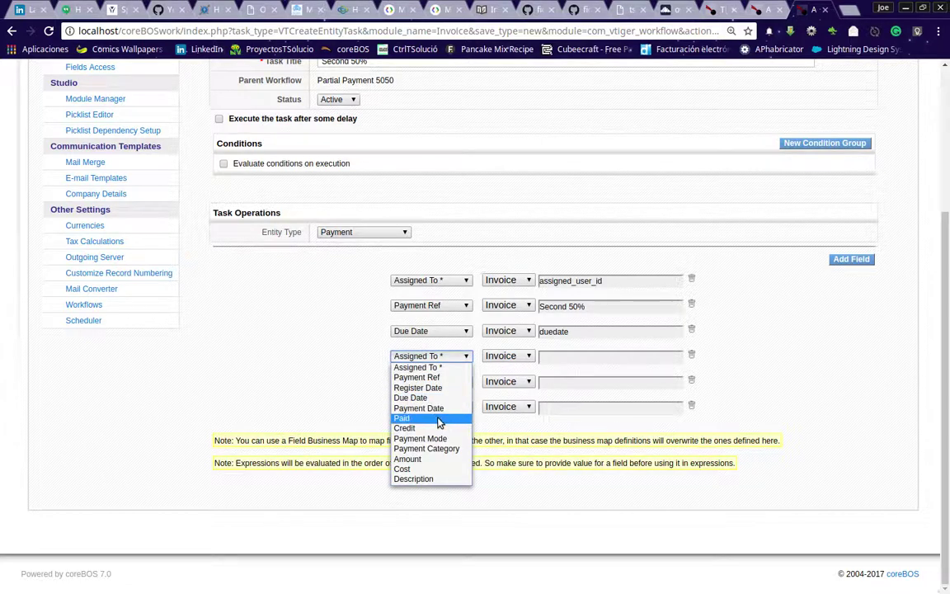
{"action": "left_click", "coordinate": [420, 418]}
{"action": "left_click", "coordinate": [572, 359]}
{"action": "left_click", "coordinate": [440, 329]}
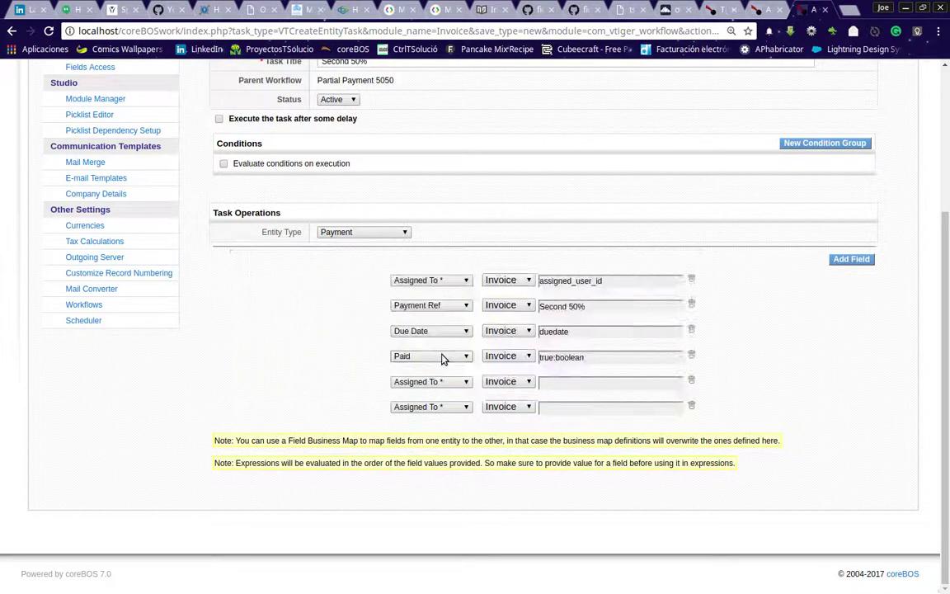
Change the Second 50% task's Paid field value to no (false:boolean)
{"action": "left_click", "coordinate": [630, 361]}
{"action": "left_click", "coordinate": [286, 300]}
{"action": "left_click", "coordinate": [286, 321]}
{"action": "left_click", "coordinate": [444, 328]}
Set the fifth field row to Credit with the raw value yes (true:boolean)
{"action": "left_click", "coordinate": [430, 382]}
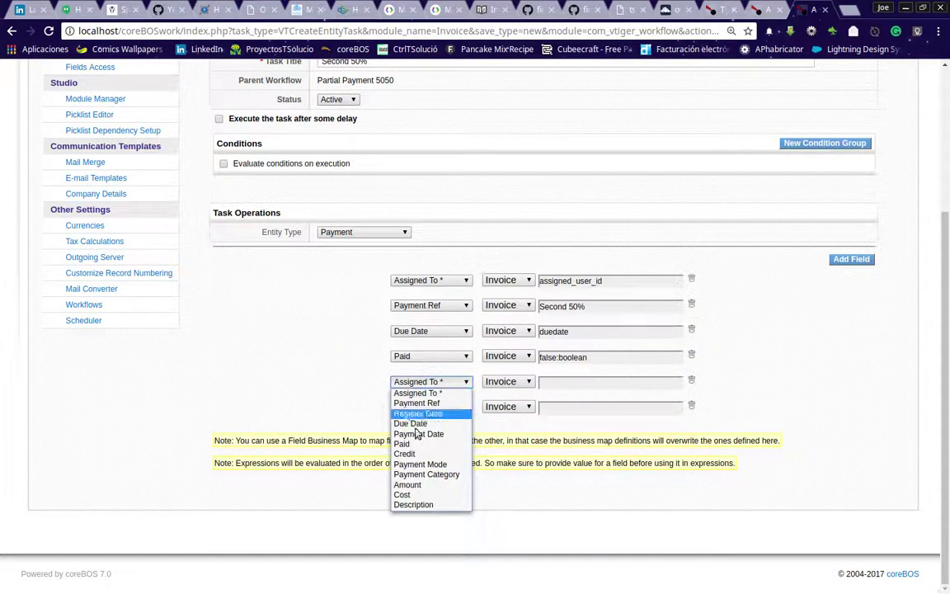
{"action": "left_click", "coordinate": [420, 453]}
{"action": "left_click", "coordinate": [577, 382]}
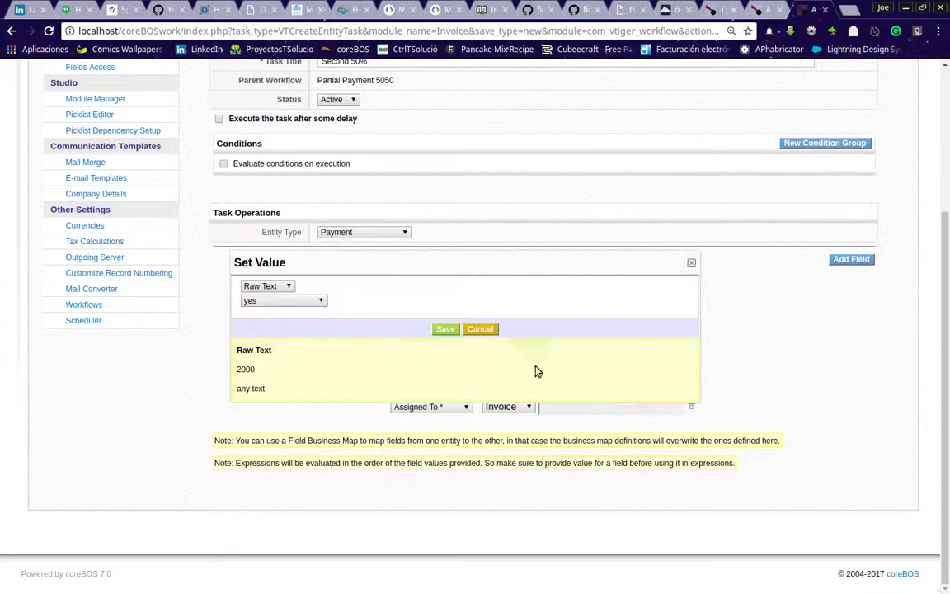
{"action": "left_click", "coordinate": [444, 329]}
Set the sixth field row to Amount with the expression hdnGrandTotal / 50 and save the Second 50% task
{"action": "left_click", "coordinate": [430, 407]}
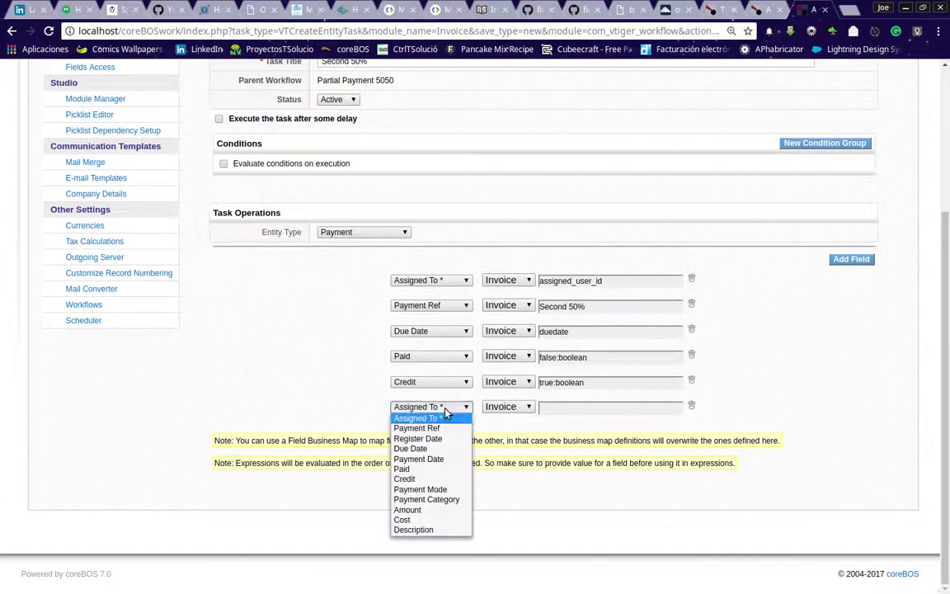
{"action": "left_click", "coordinate": [443, 510]}
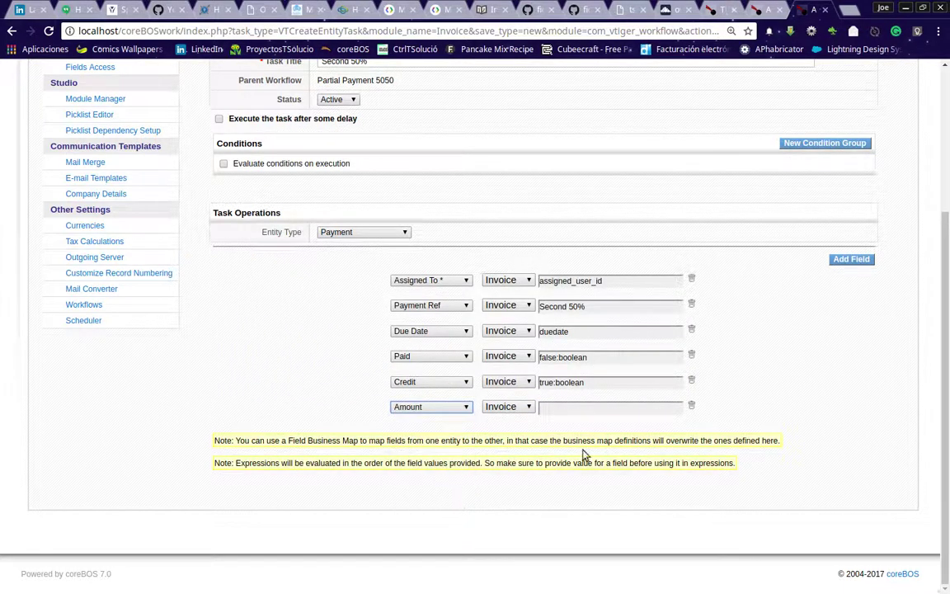
{"action": "left_click", "coordinate": [590, 408]}
{"action": "left_click", "coordinate": [272, 270]}
{"action": "left_click", "coordinate": [280, 297]}
{"action": "left_click", "coordinate": [345, 270]}
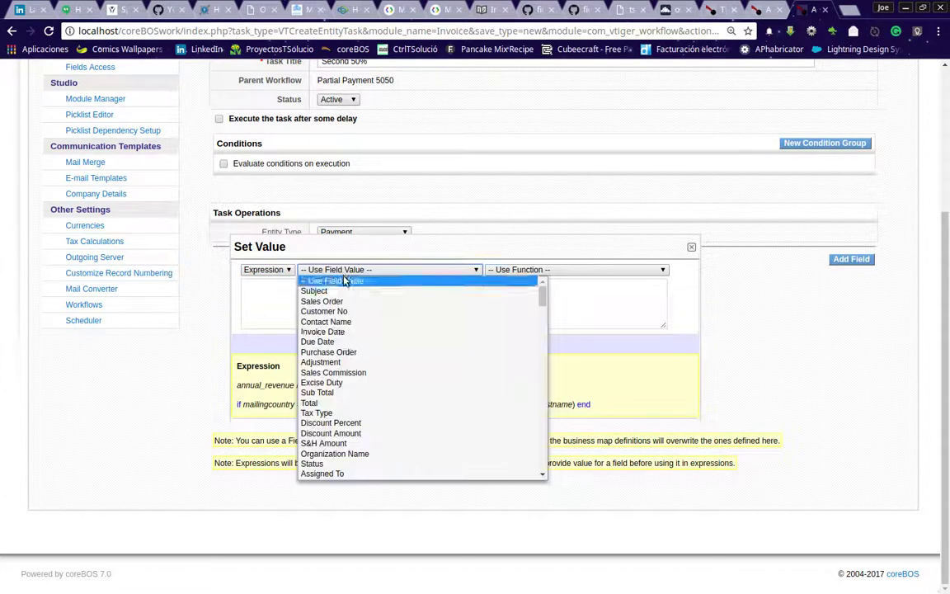
{"action": "left_click", "coordinate": [348, 402]}
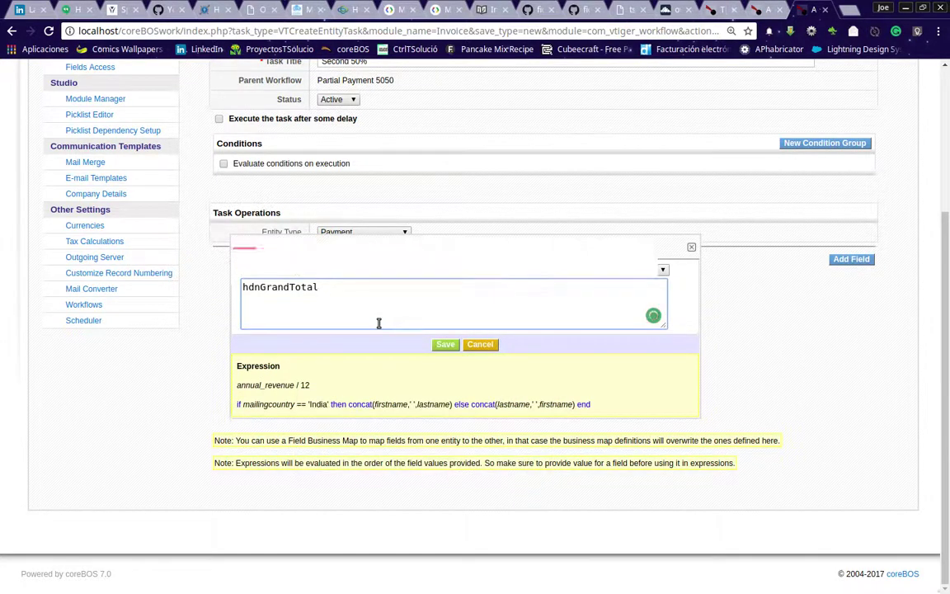
{"action": "type", "text": "/ 50"}
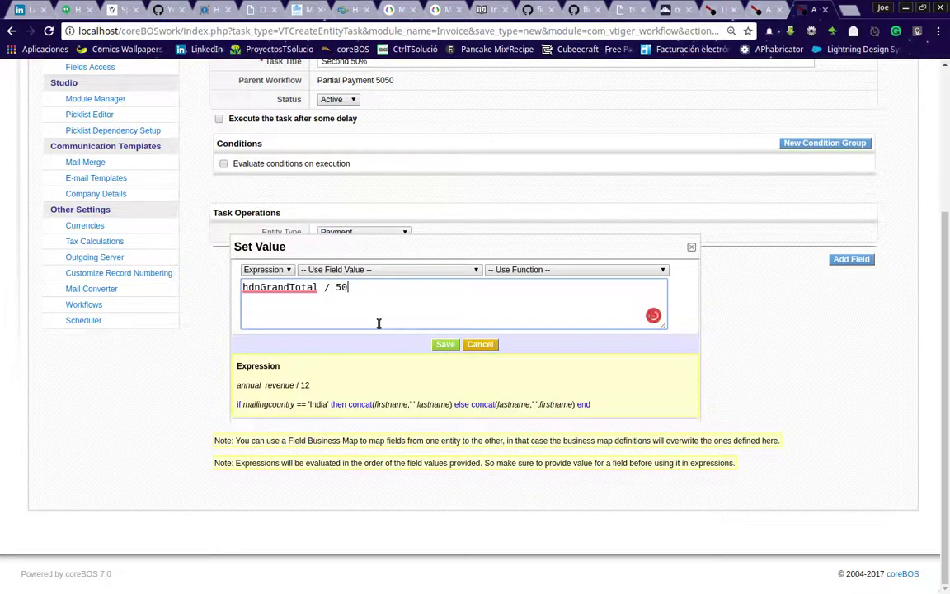
{"action": "left_click", "coordinate": [445, 344]}
{"action": "scroll", "coordinate": [741, 347], "scroll_direction": "up", "scroll_amount": 5}
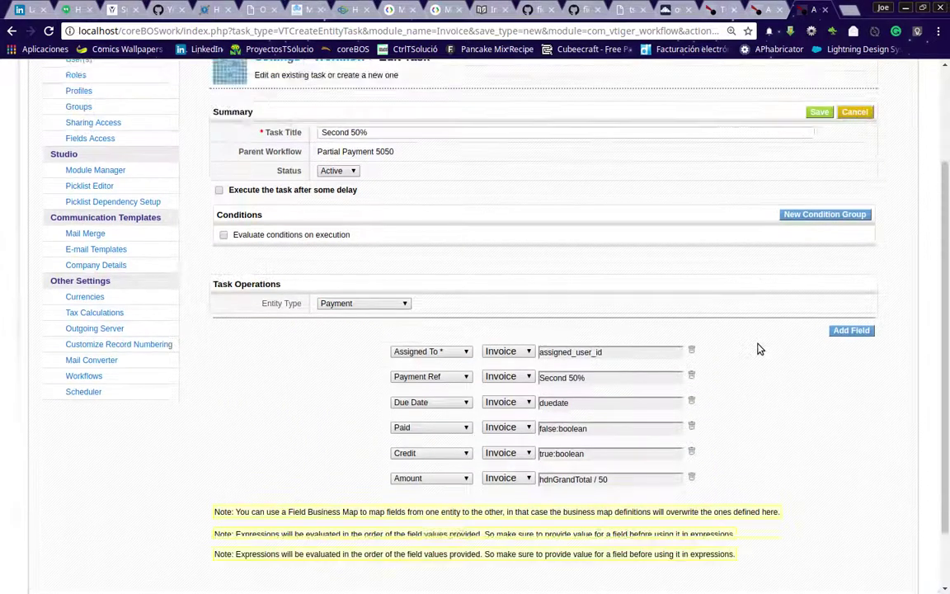
{"action": "left_click", "coordinate": [819, 246]}
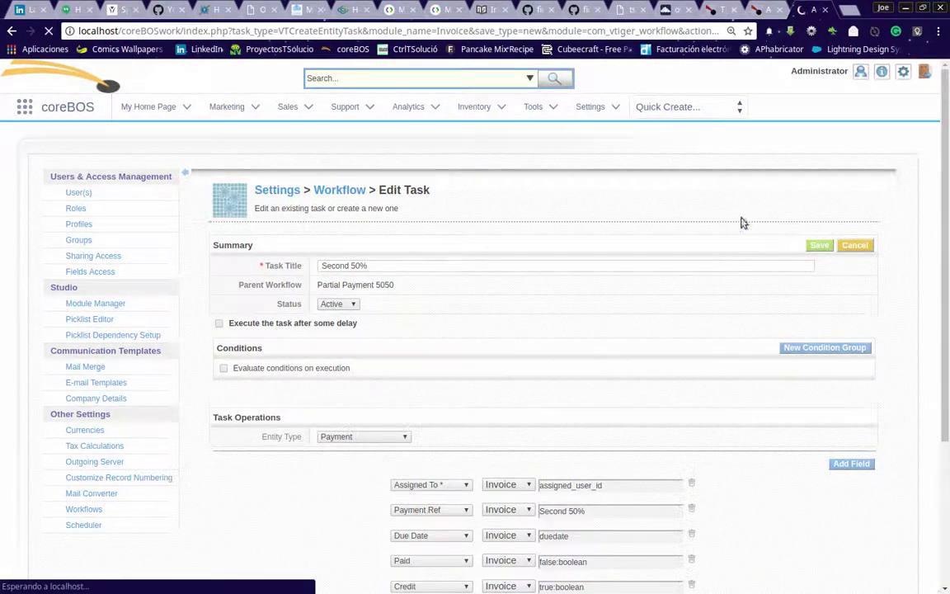
Edit the Boxx invoice INV1, set its Partial Payment to 50 50, and save it
{"action": "left_click", "coordinate": [762, 12]}
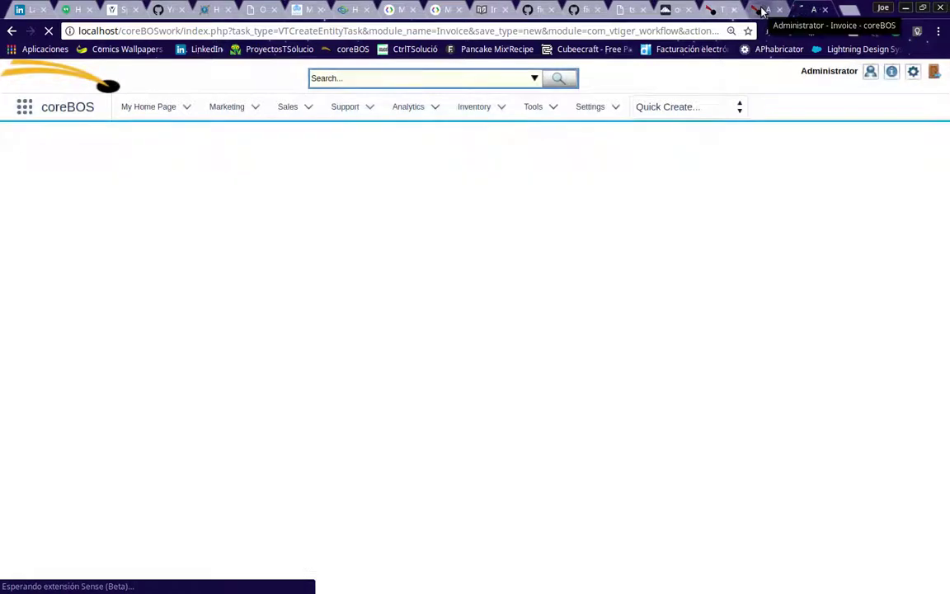
{"action": "left_click", "coordinate": [702, 198]}
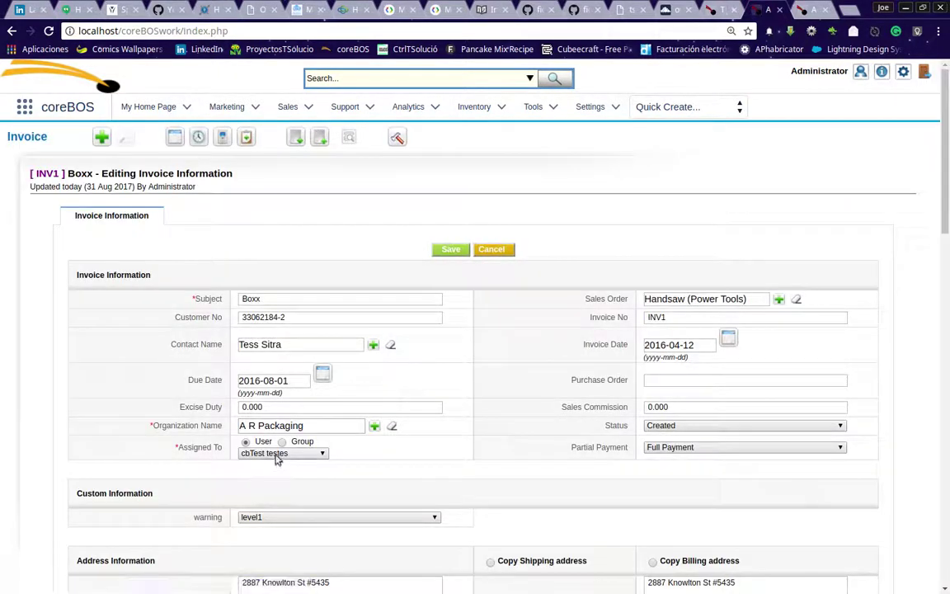
{"action": "left_click", "coordinate": [672, 447]}
{"action": "left_click", "coordinate": [673, 468]}
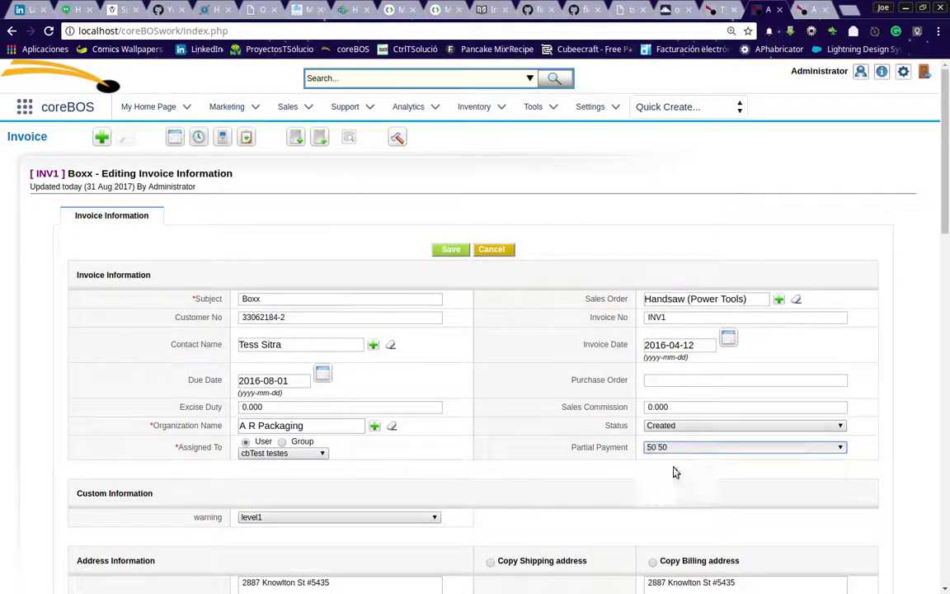
{"action": "left_click", "coordinate": [446, 253]}
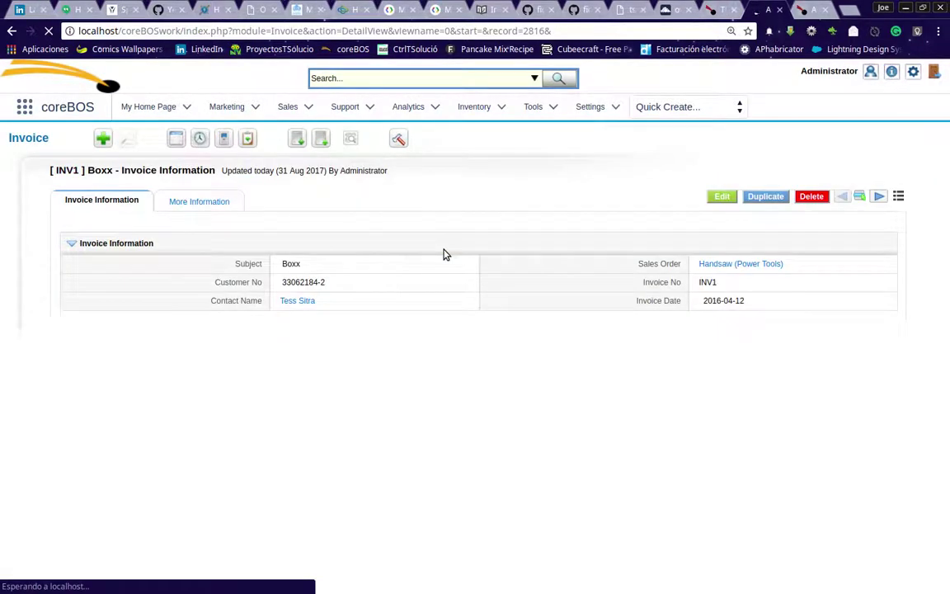
Open the invoice's related Payment list and check the amounts of the created payments
{"action": "mouse_move", "coordinate": [221, 204]}
{"action": "left_click", "coordinate": [178, 278]}
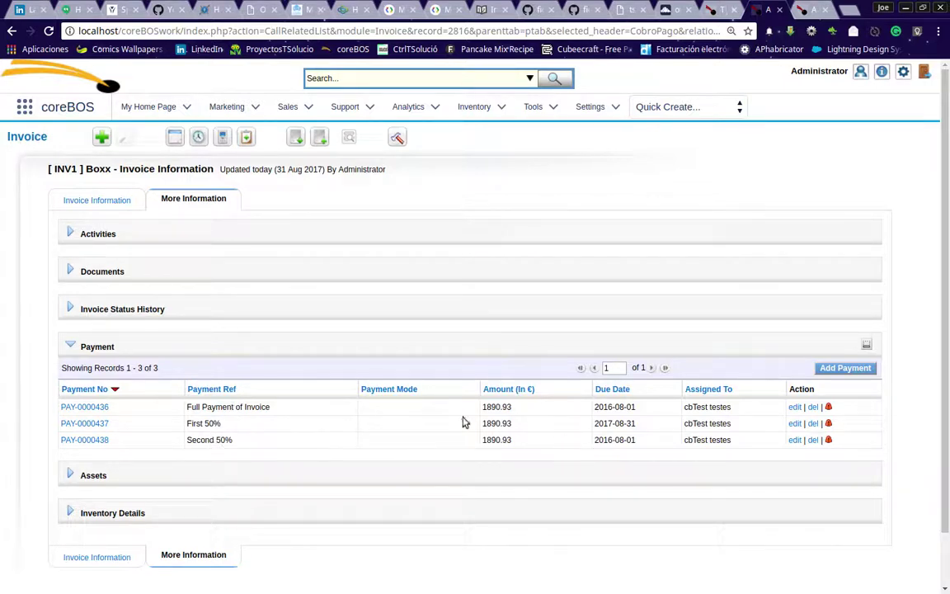
{"action": "left_click", "coordinate": [503, 442]}
Return to the Partial Payment 5050 workflow and open its Second 50% task for editing
{"action": "left_click", "coordinate": [809, 9]}
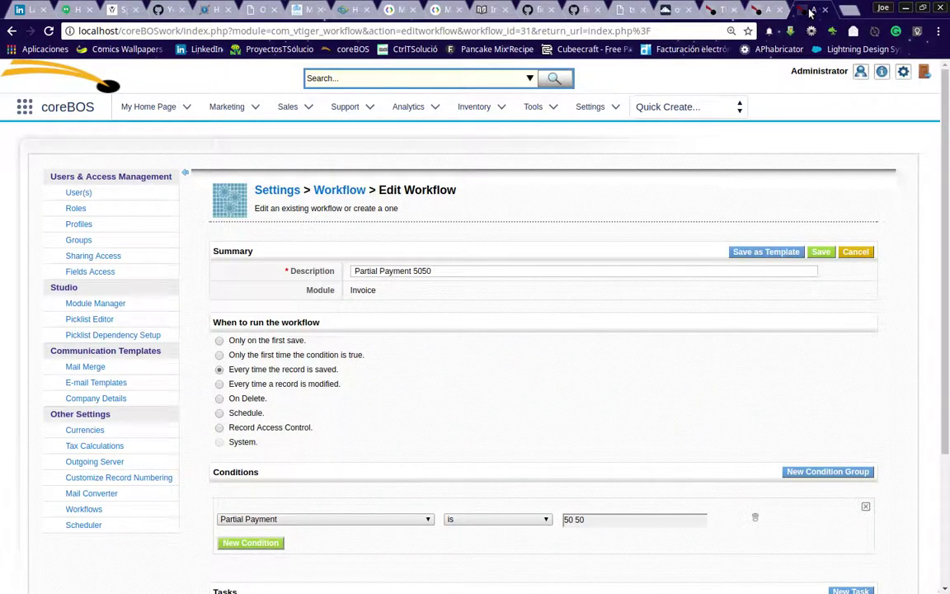
{"action": "scroll", "coordinate": [692, 412], "scroll_direction": "down", "scroll_amount": 3}
{"action": "left_click", "coordinate": [805, 479]}
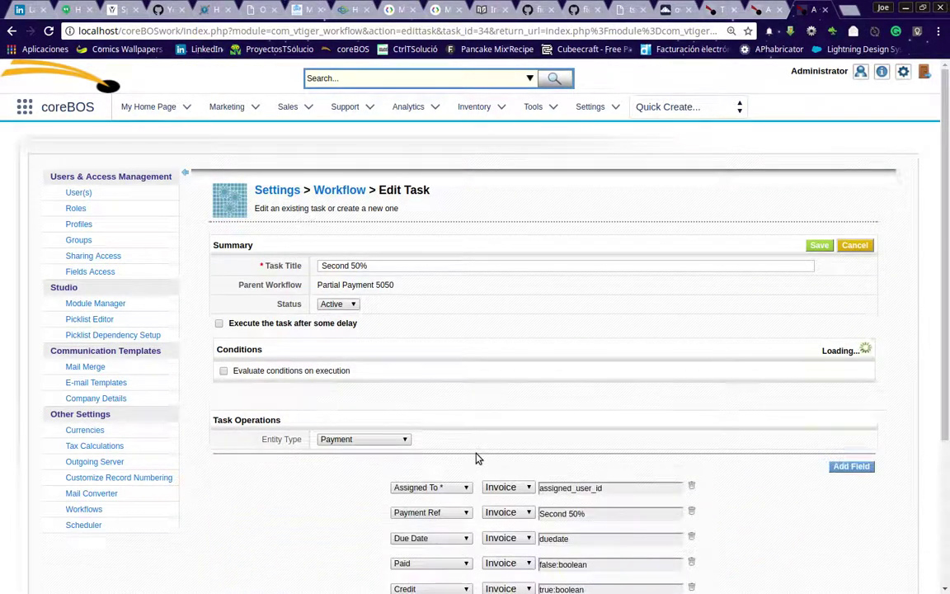
{"action": "scroll", "coordinate": [477, 456], "scroll_direction": "down", "scroll_amount": 5}
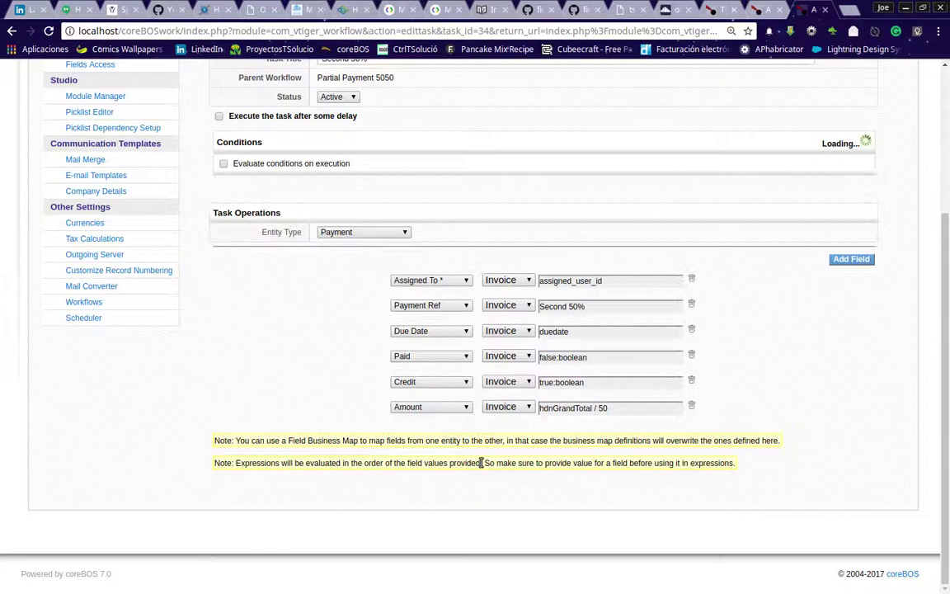
Check the Second 50% task's Amount expression and compare it with the invoice's payment amounts
{"action": "left_click", "coordinate": [577, 408]}
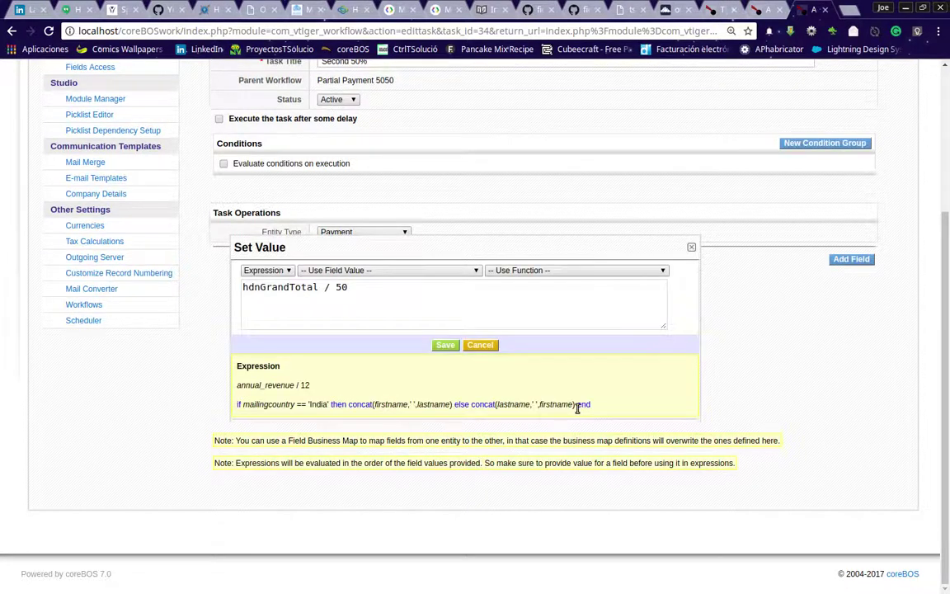
{"action": "left_click", "coordinate": [478, 346]}
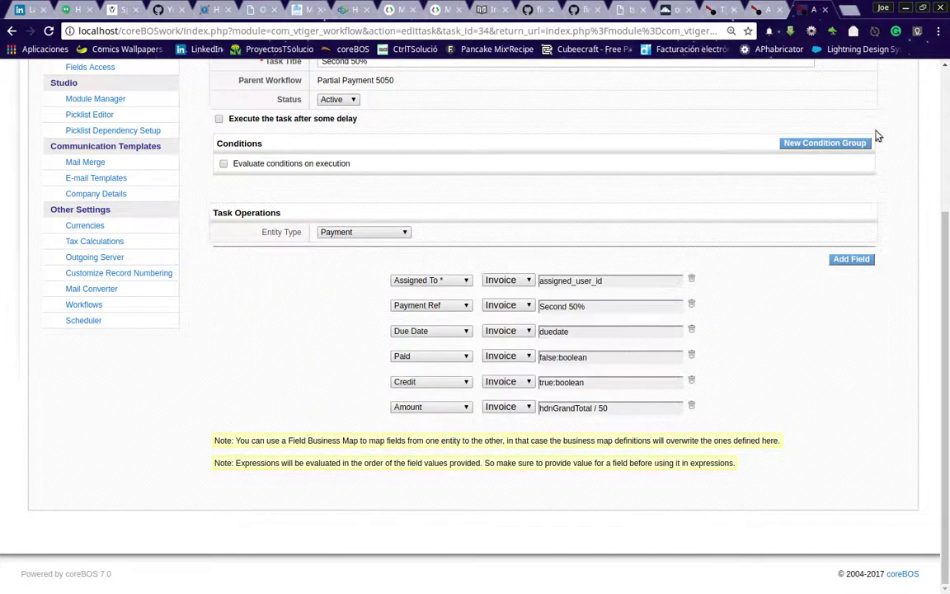
{"action": "left_click", "coordinate": [760, 12]}
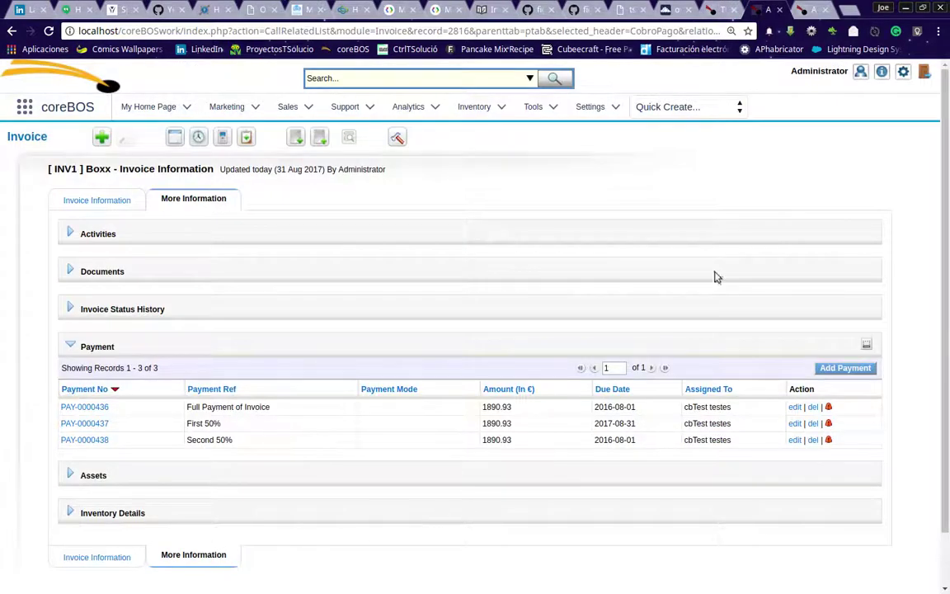
{"action": "left_click", "coordinate": [802, 12]}
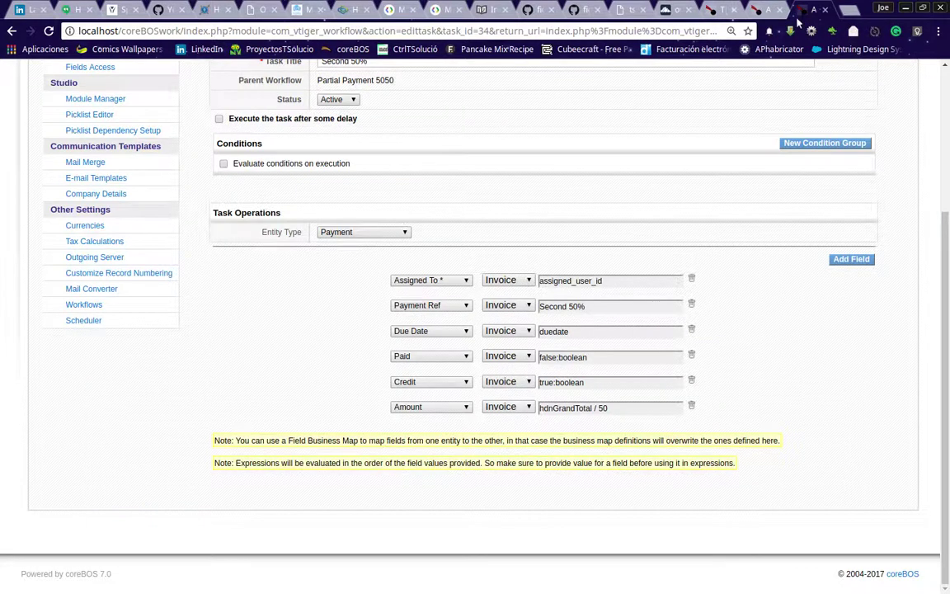
Change the Second 50% task's Amount expression to hdnGrandTotal * 0.50 and save the task
{"action": "left_click", "coordinate": [605, 409]}
{"action": "left_click", "coordinate": [326, 288]}
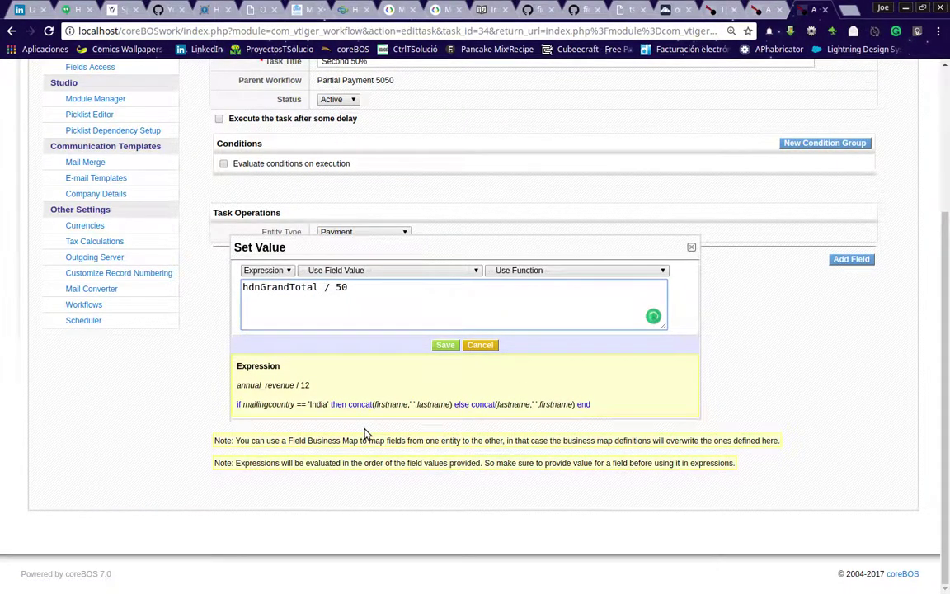
{"action": "type", "text": "* 0."}
{"action": "key", "text": "Delete"}
{"action": "key", "text": "Delete"}
{"action": "left_click", "coordinate": [445, 346]}
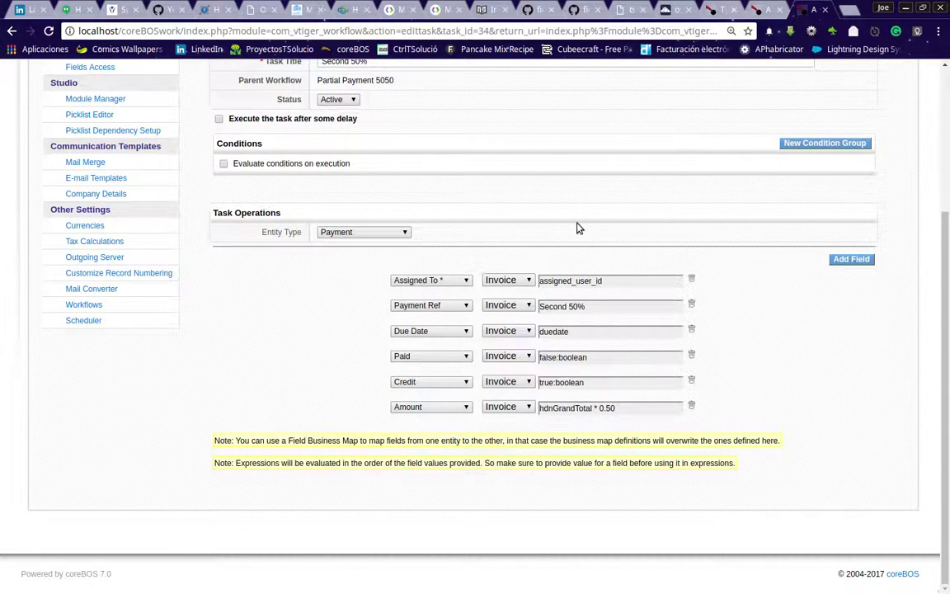
{"action": "scroll", "coordinate": [791, 186], "scroll_direction": "up", "scroll_amount": 2}
{"action": "left_click", "coordinate": [819, 180]}
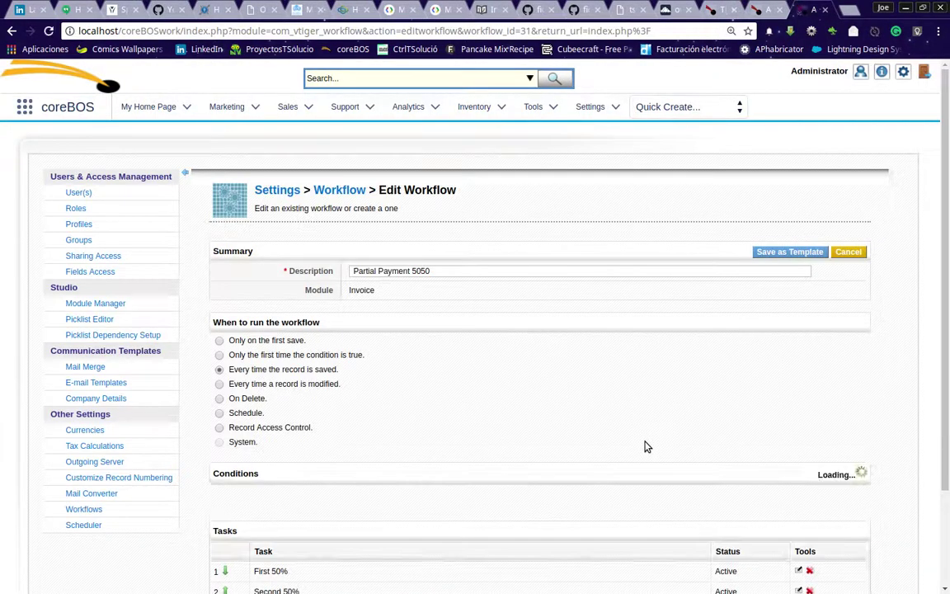
Open the First 50% task, change its Amount expression to hdnGrandTotal * 0.50, and save the task
{"action": "scroll", "coordinate": [676, 487], "scroll_direction": "down", "scroll_amount": 2}
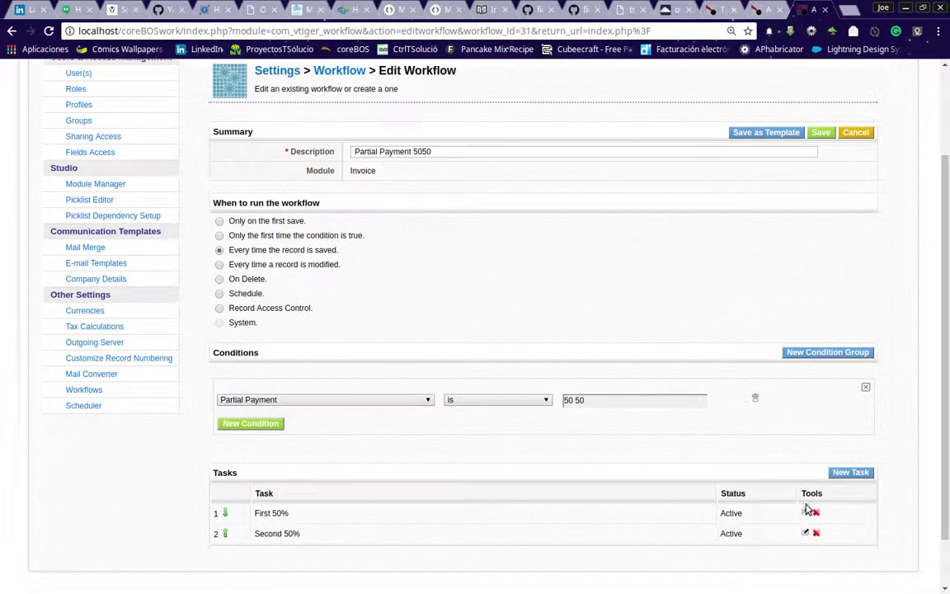
{"action": "left_click", "coordinate": [806, 512]}
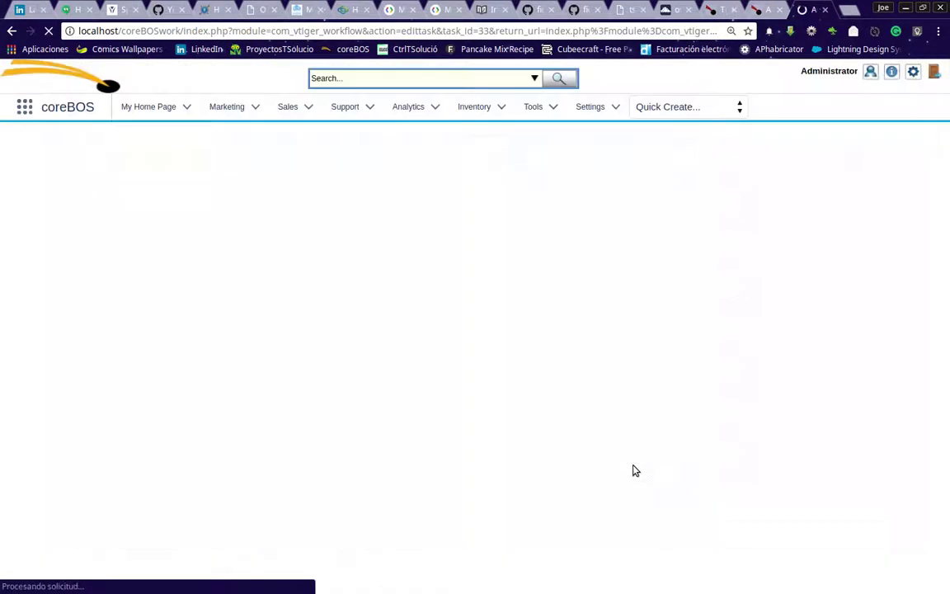
{"action": "scroll", "coordinate": [635, 470], "scroll_direction": "down", "scroll_amount": 2}
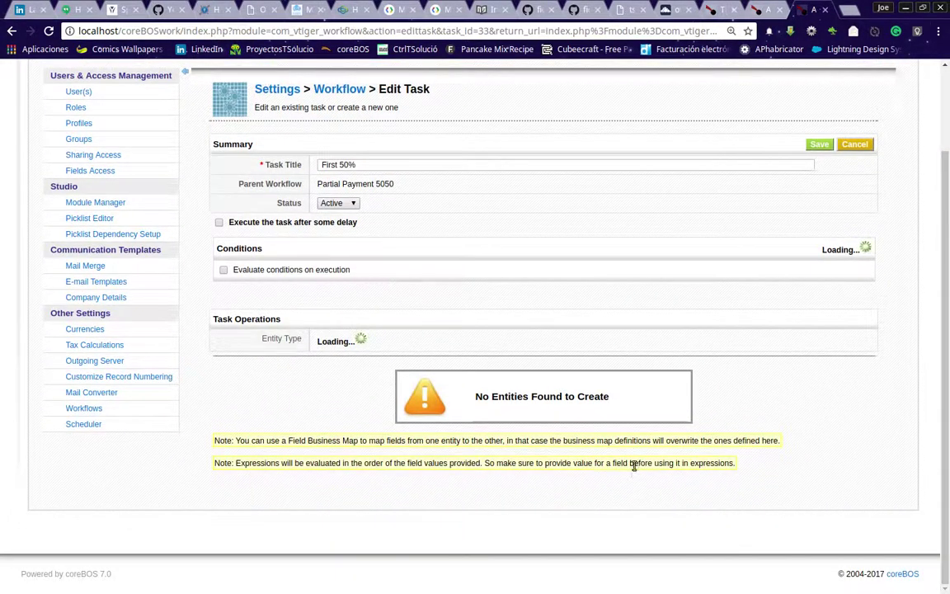
{"action": "scroll", "coordinate": [609, 494], "scroll_direction": "down", "scroll_amount": 3}
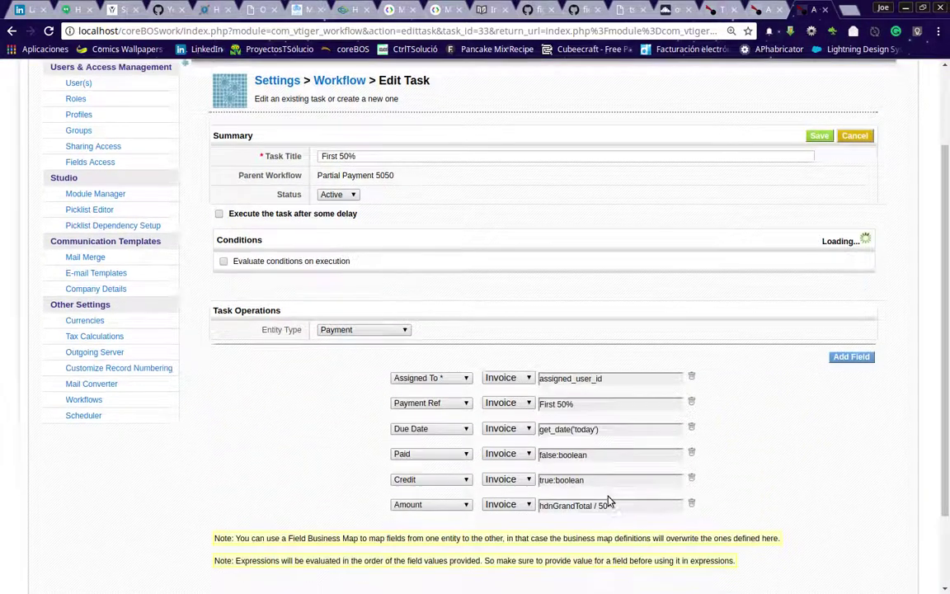
{"action": "left_click", "coordinate": [632, 409]}
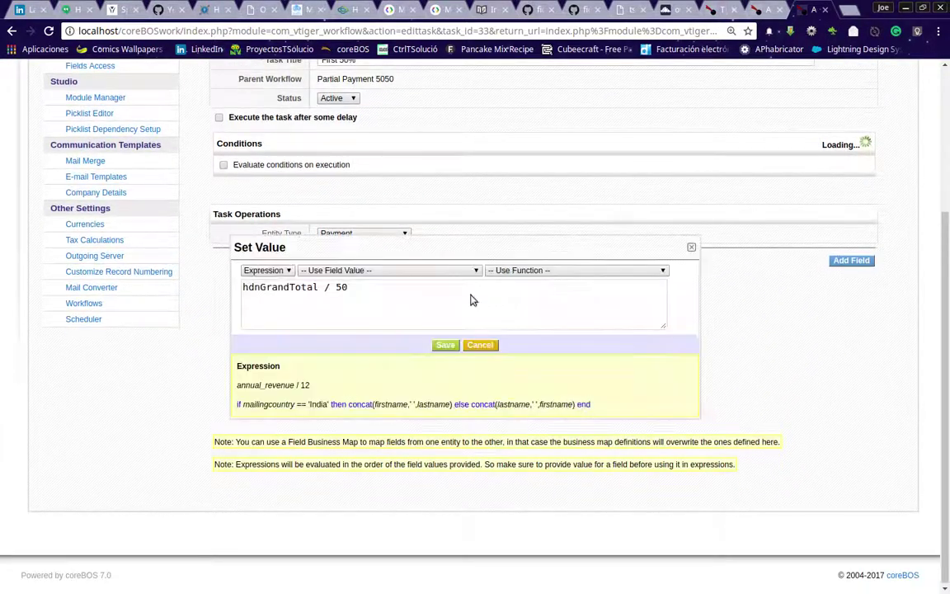
{"action": "left_click", "coordinate": [325, 288]}
{"action": "type", "text": "* 0."}
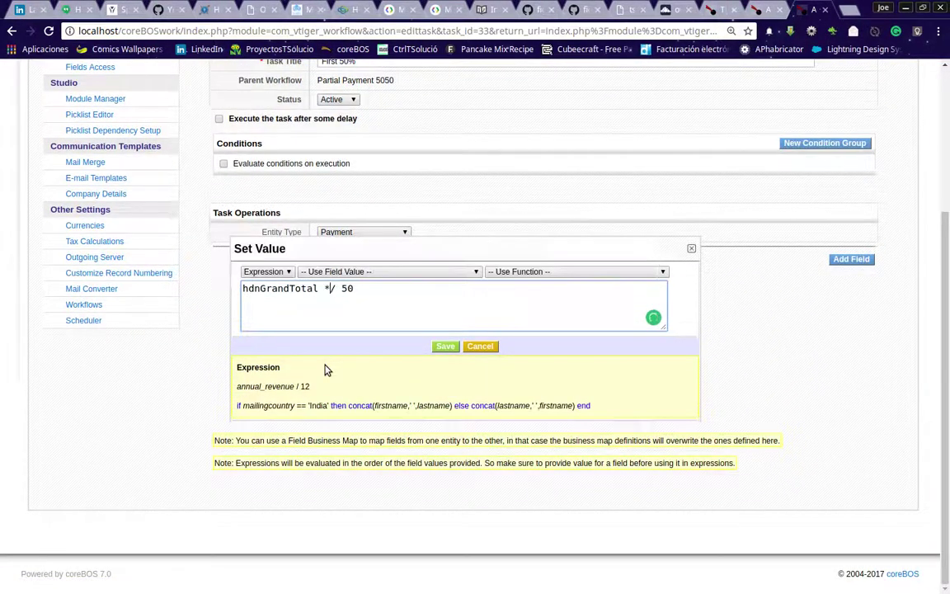
{"action": "key", "text": "Delete"}
{"action": "key", "text": "Delete"}
{"action": "left_click", "coordinate": [445, 347]}
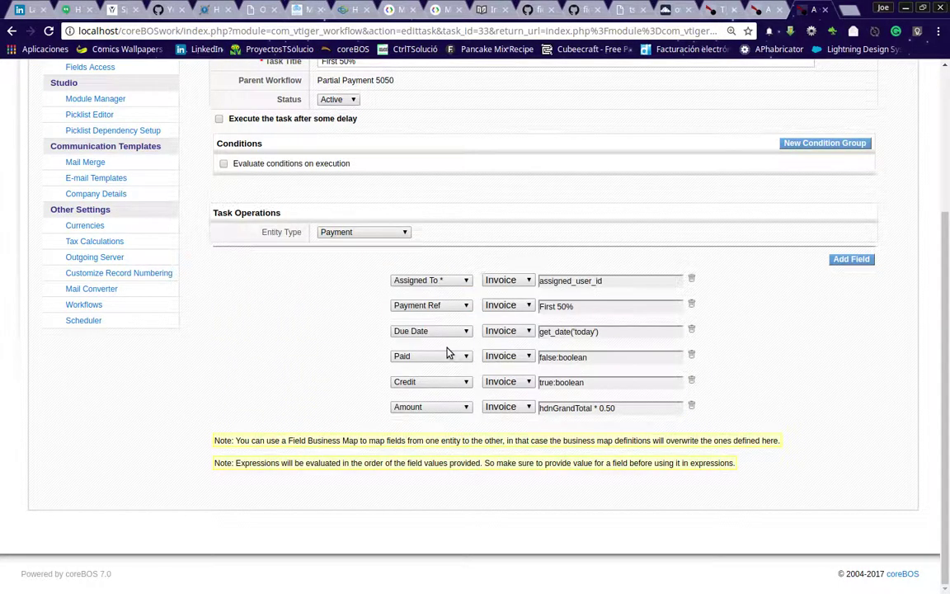
{"action": "scroll", "coordinate": [829, 227], "scroll_direction": "up", "scroll_amount": 3}
{"action": "left_click", "coordinate": [817, 180]}
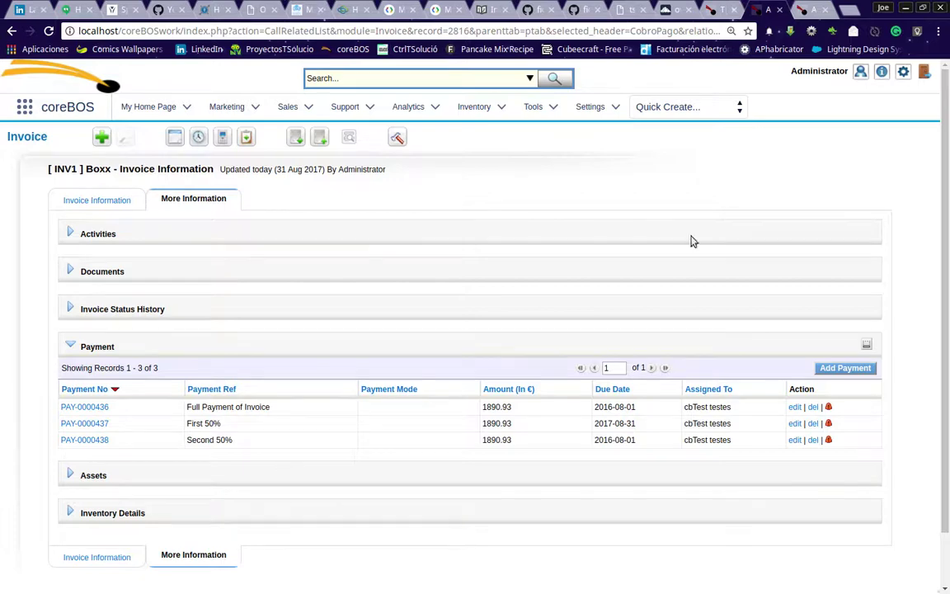
Review the Partial Payment 5050 workflow's run trigger, condition and task list
{"action": "left_click", "coordinate": [803, 9]}
{"action": "scroll", "coordinate": [773, 366], "scroll_direction": "down", "scroll_amount": 3}
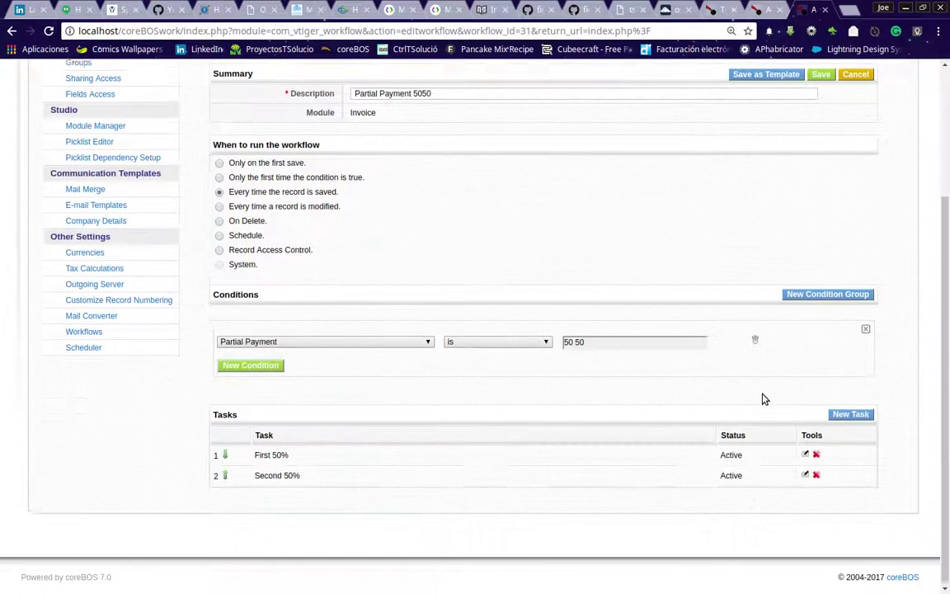
{"action": "scroll", "coordinate": [763, 398], "scroll_direction": "up", "scroll_amount": 3}
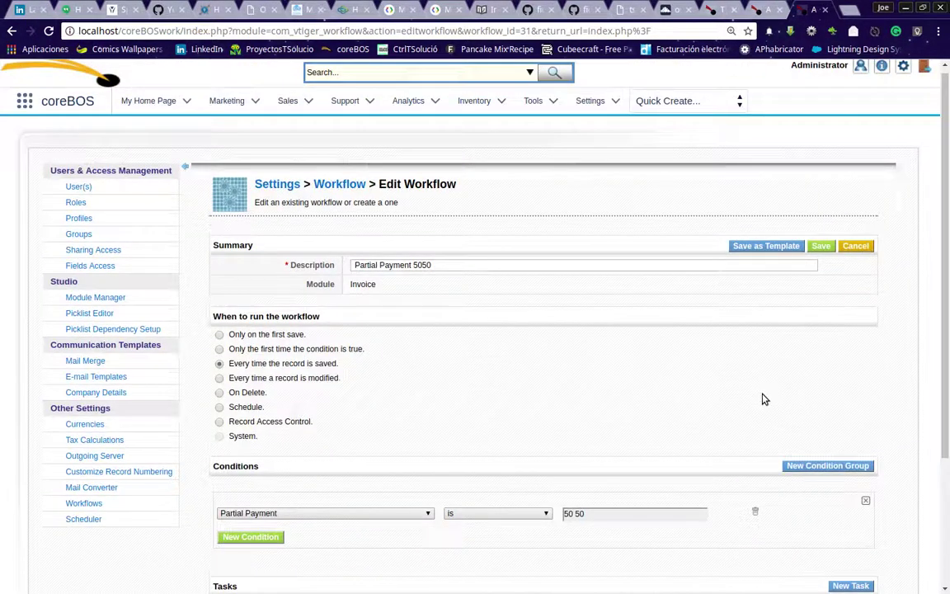
{"action": "scroll", "coordinate": [816, 564], "scroll_direction": "down", "scroll_amount": 3}
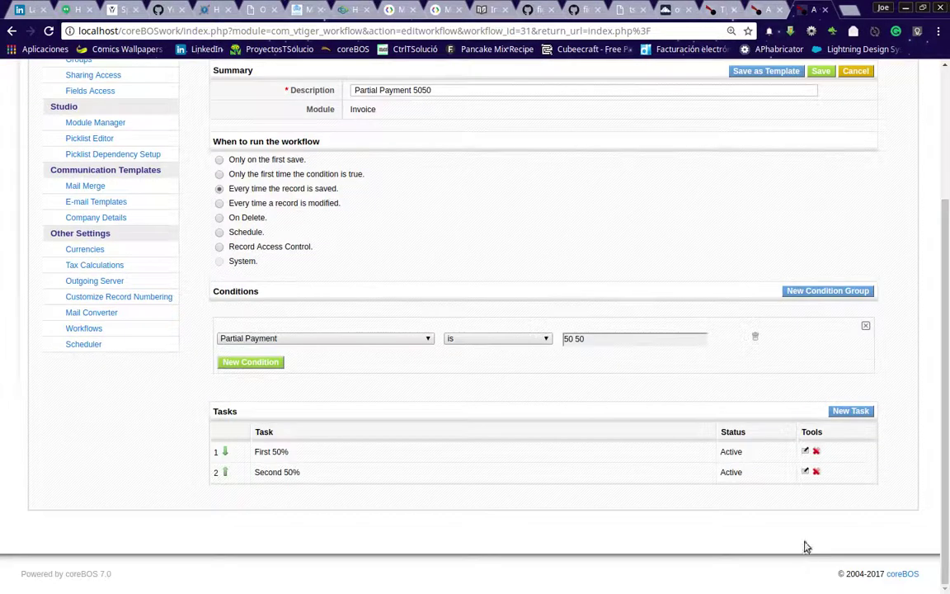
Create a new task of type Delete Related Records in the Partial Payment 5050 workflow
{"action": "left_click", "coordinate": [849, 411]}
{"action": "left_click", "coordinate": [464, 321]}
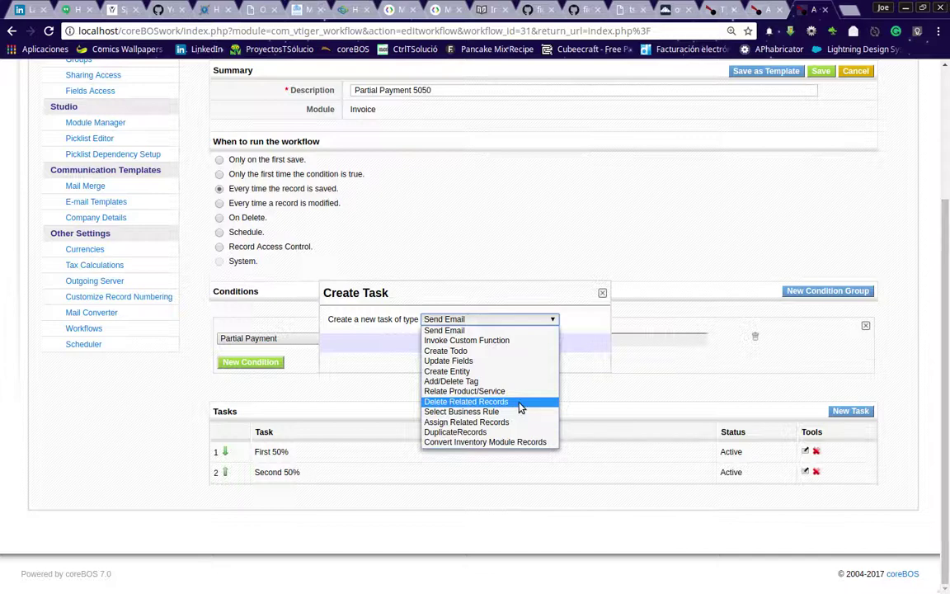
{"action": "left_click", "coordinate": [577, 360]}
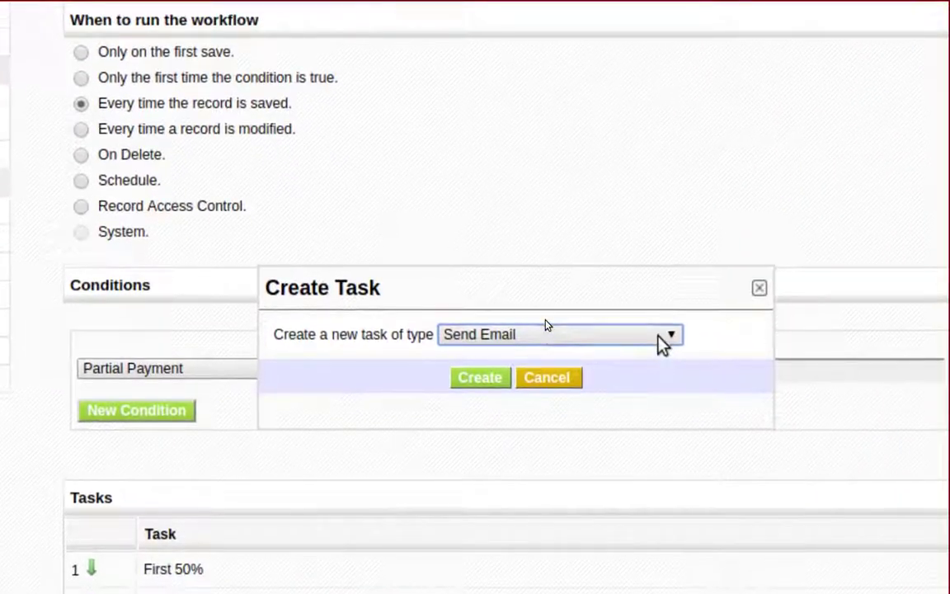
{"action": "left_click", "coordinate": [660, 336]}
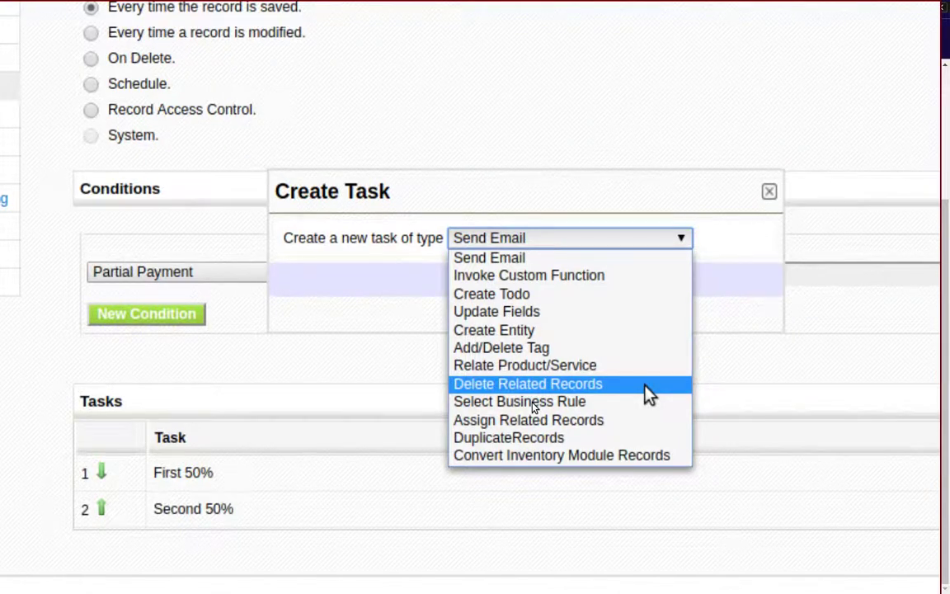
{"action": "left_click", "coordinate": [645, 384]}
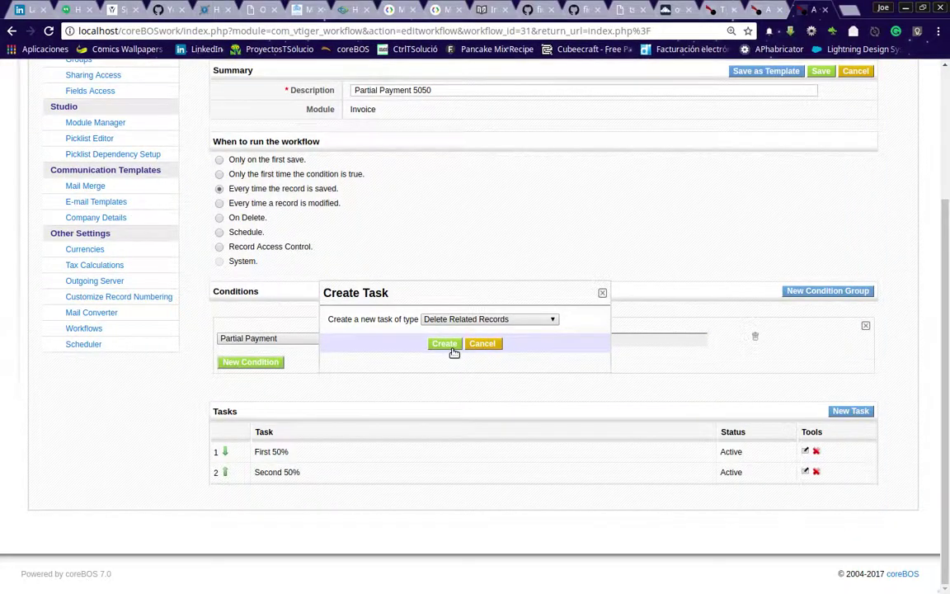
{"action": "left_click", "coordinate": [475, 352]}
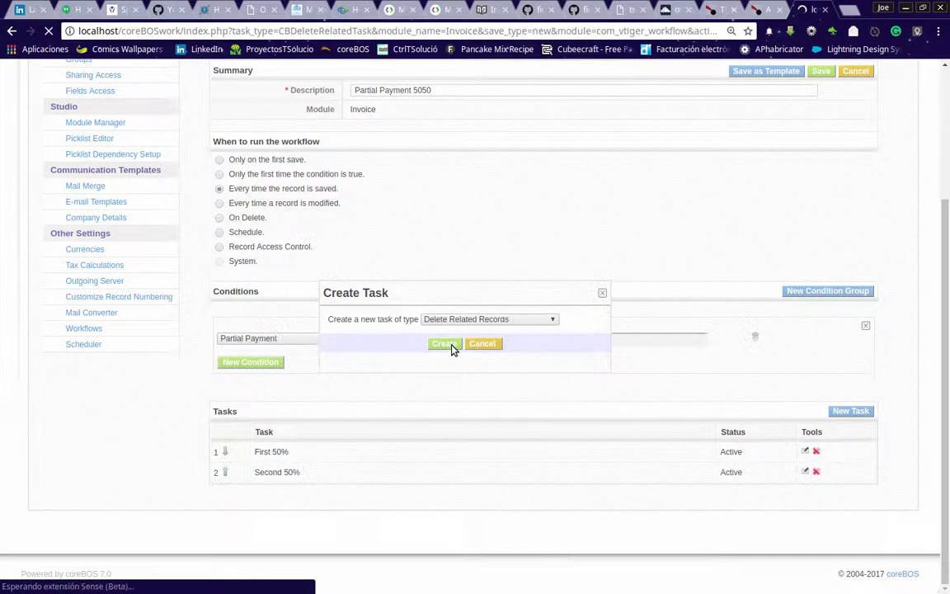
Title the task Delete Payments, disable evaluating conditions on execution, choose the Payment module, and save the task
{"action": "left_click", "coordinate": [339, 266]}
{"action": "type", "text": "Delet"}
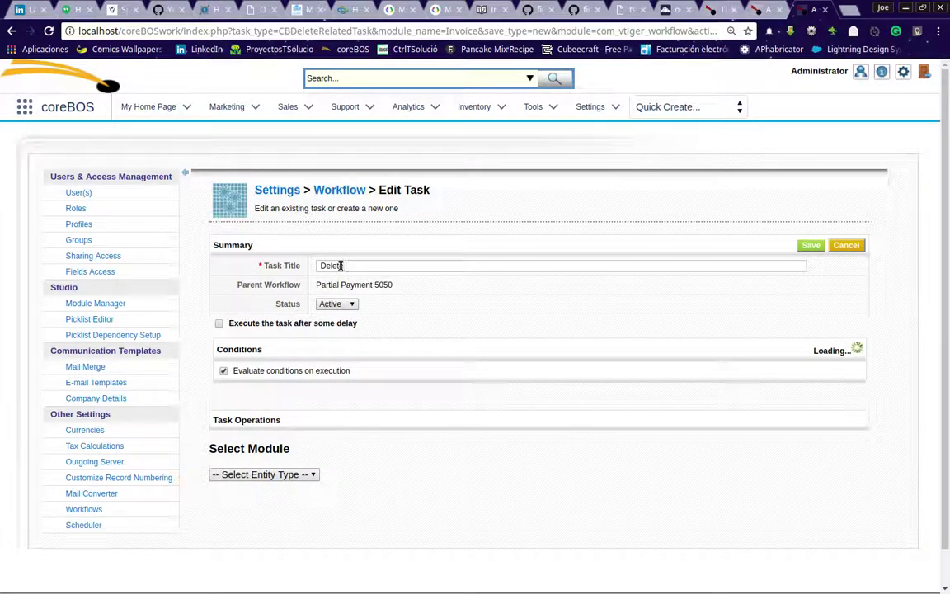
{"action": "type", "text": "e Payments"}
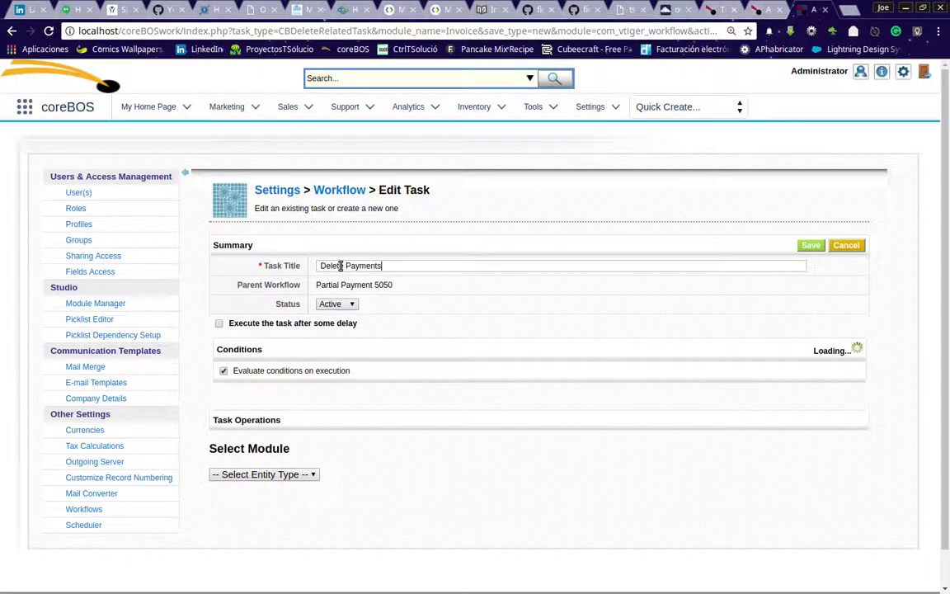
{"action": "left_click", "coordinate": [222, 367]}
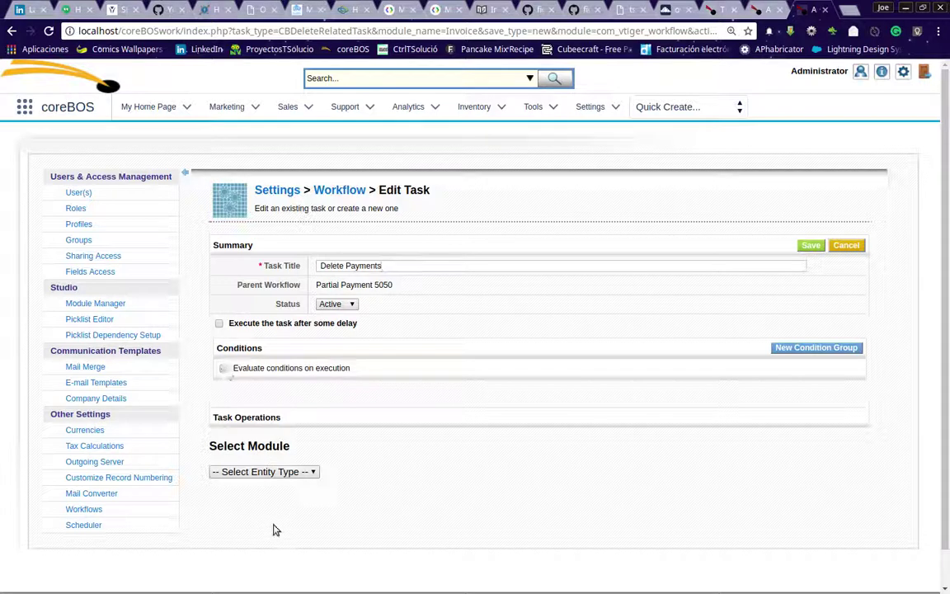
{"action": "left_click", "coordinate": [259, 471]}
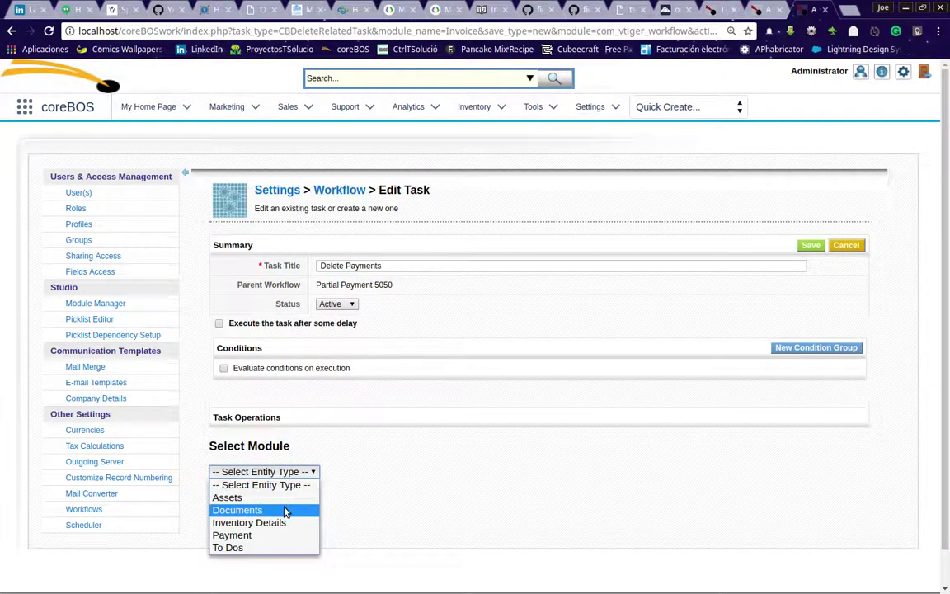
{"action": "left_click", "coordinate": [271, 535]}
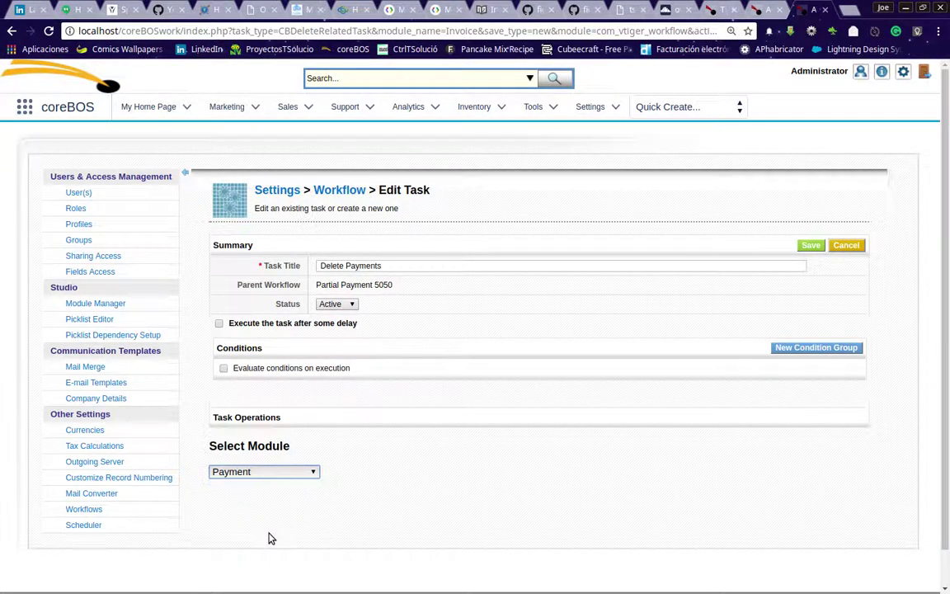
{"action": "left_click", "coordinate": [811, 245]}
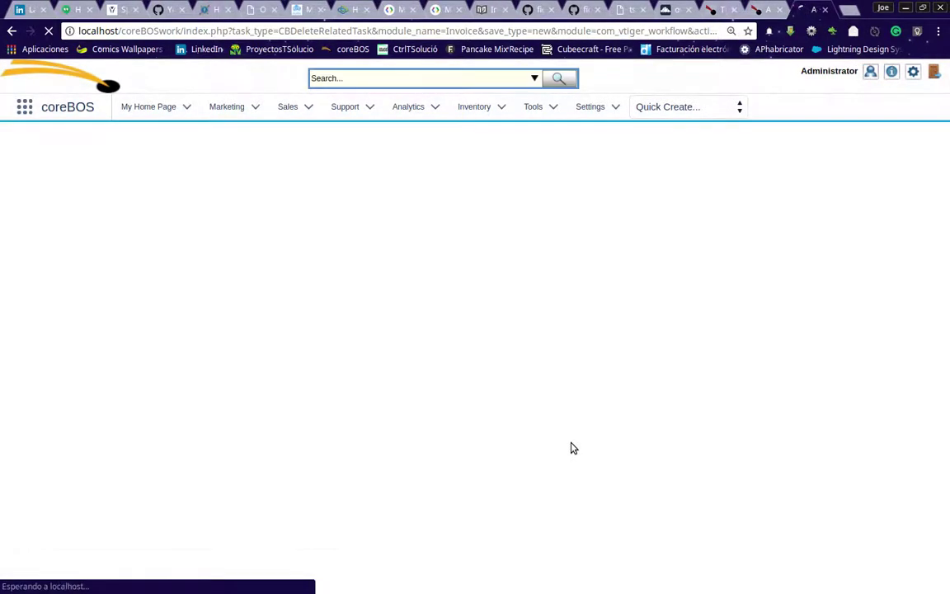
Move the Delete Payments task to first place in the Partial Payment 5050 task list and save the workflow
{"action": "scroll", "coordinate": [577, 443], "scroll_direction": "down", "scroll_amount": 3}
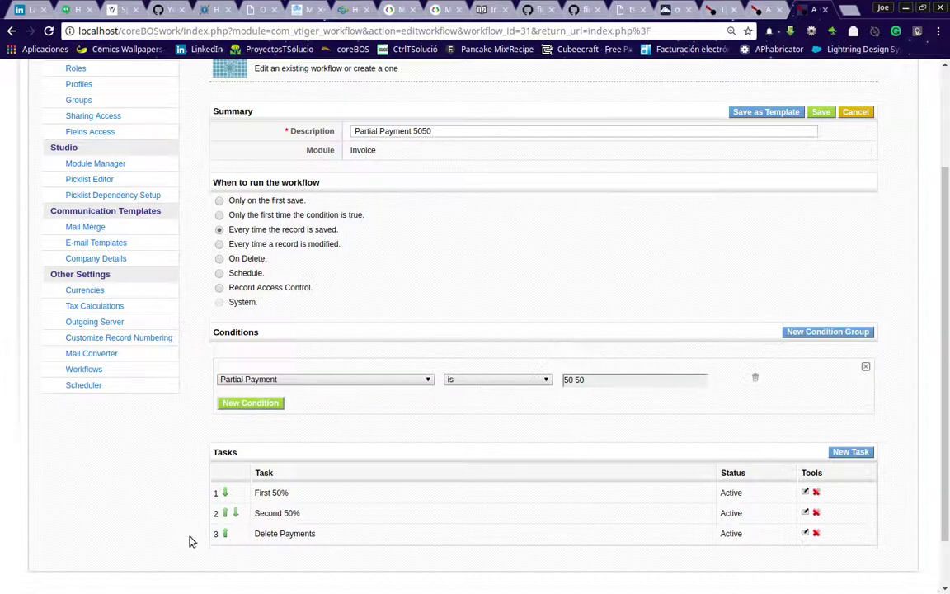
{"action": "left_click", "coordinate": [226, 533]}
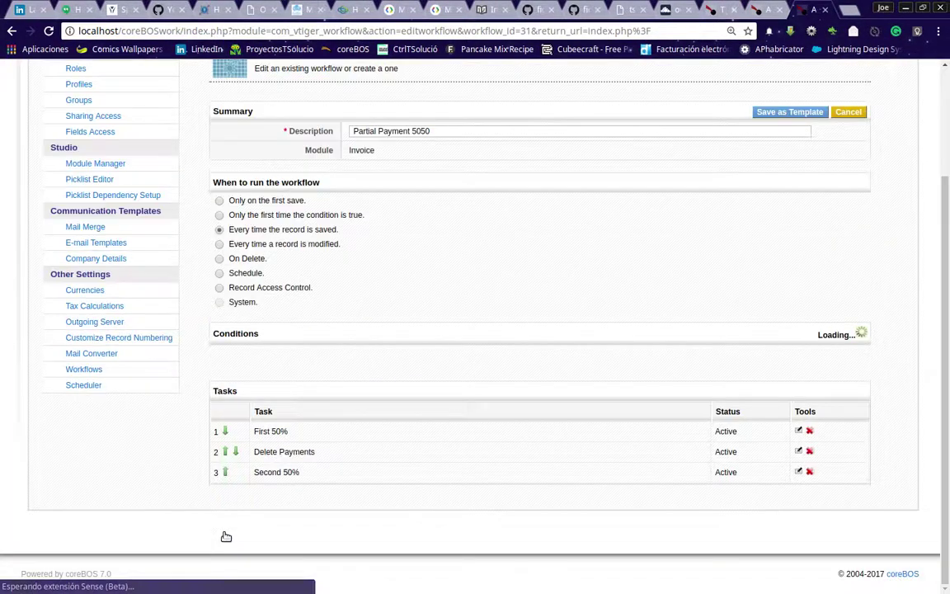
{"action": "left_click", "coordinate": [224, 452]}
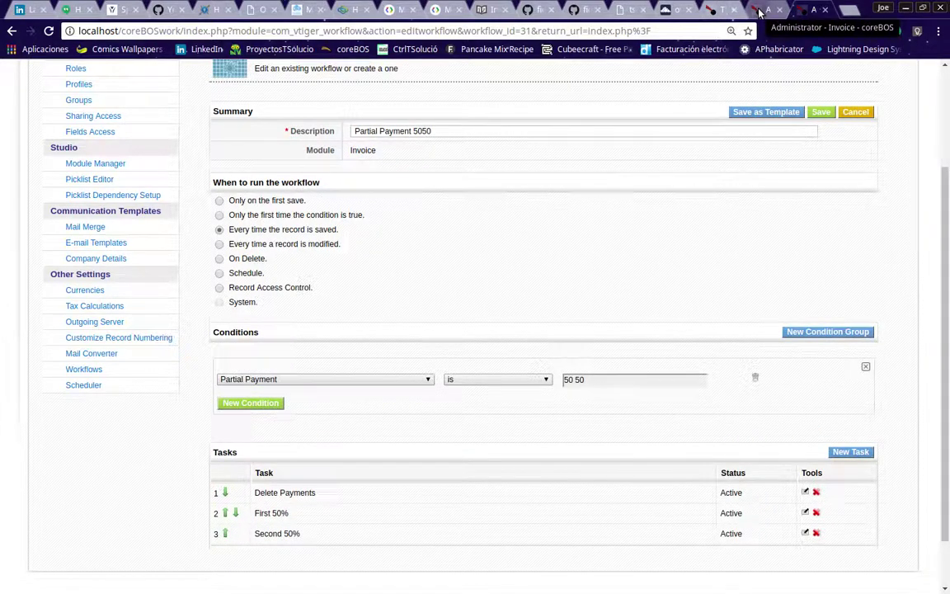
{"action": "left_click", "coordinate": [821, 117]}
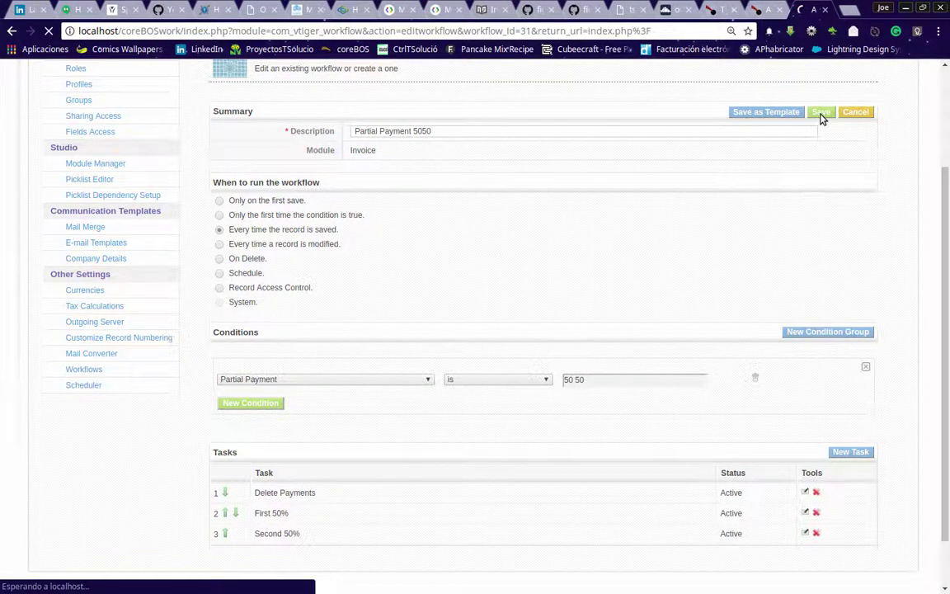
Open the invoice workflow Partial Payments Full Payment for editing from the workflow list
{"action": "mouse_move", "coordinate": [366, 109]}
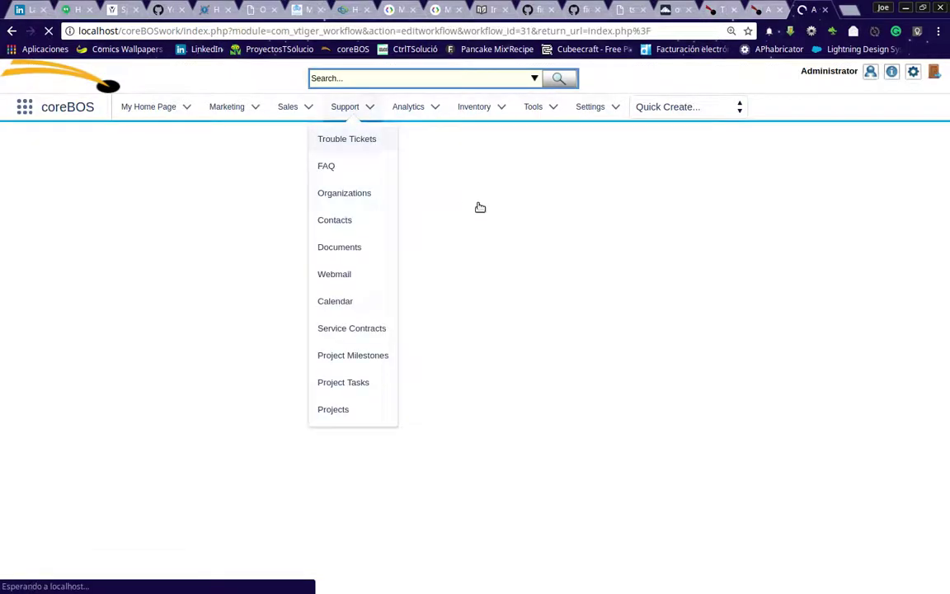
{"action": "left_click", "coordinate": [340, 190]}
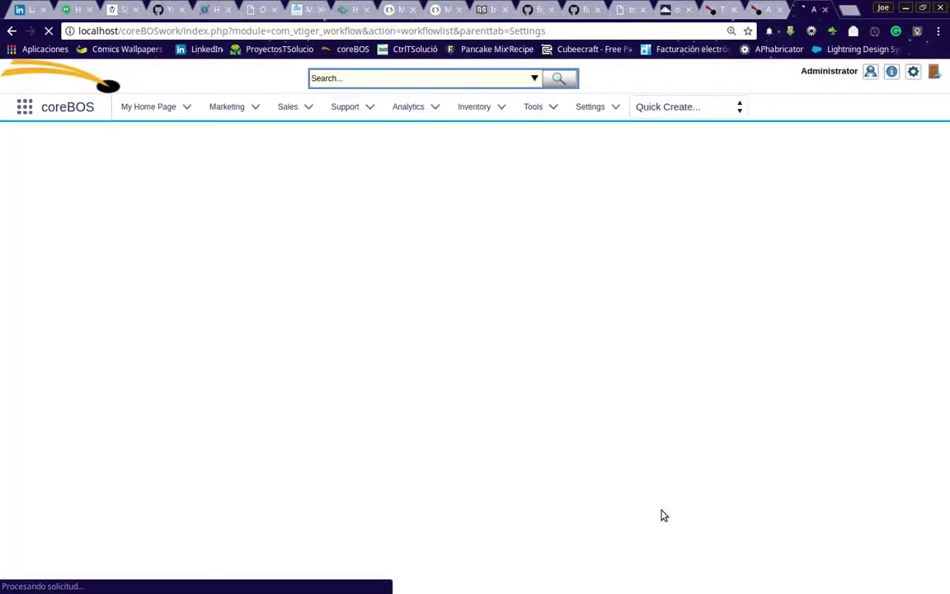
{"action": "scroll", "coordinate": [661, 512], "scroll_direction": "down", "scroll_amount": 5}
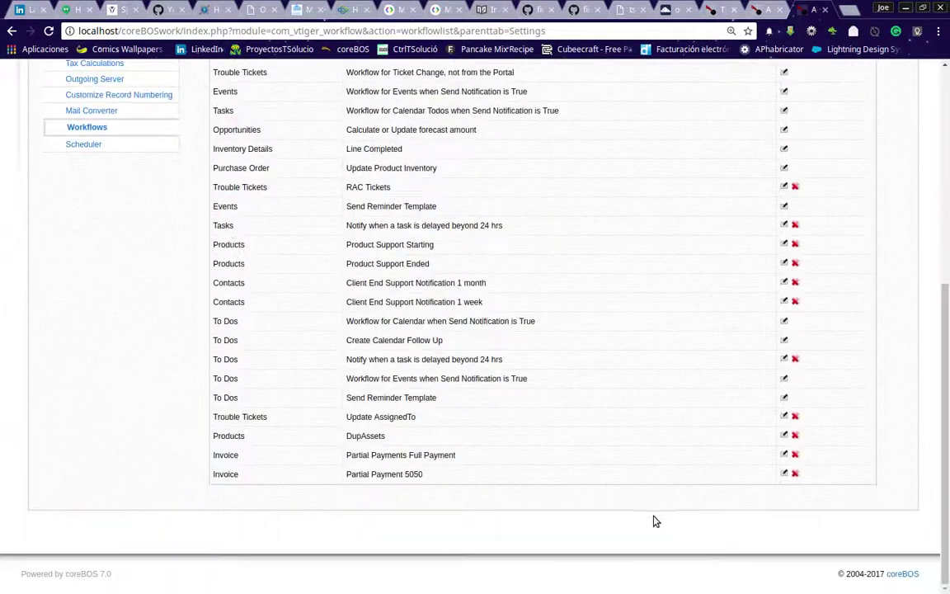
{"action": "left_click", "coordinate": [783, 455]}
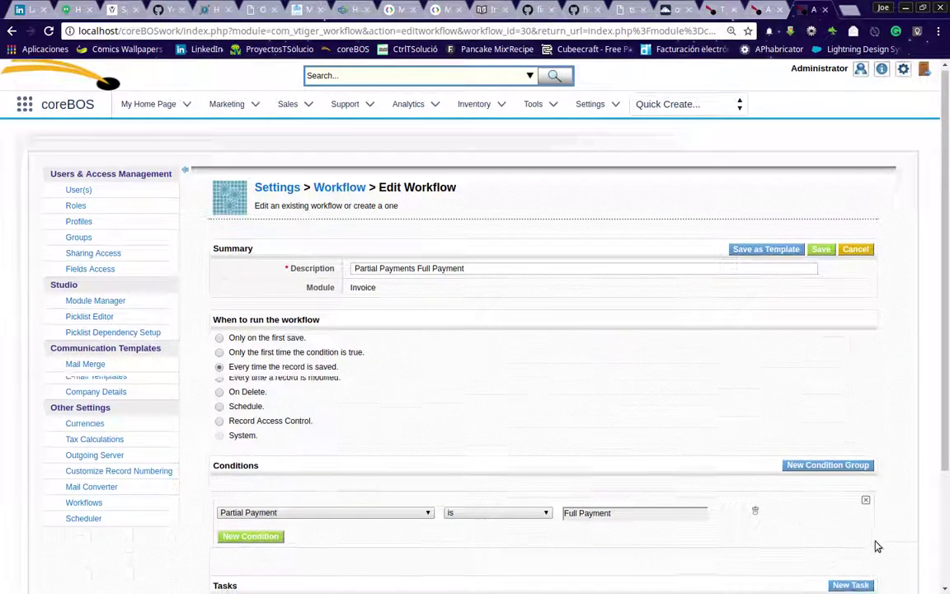
{"action": "scroll", "coordinate": [754, 511], "scroll_direction": "down", "scroll_amount": 3}
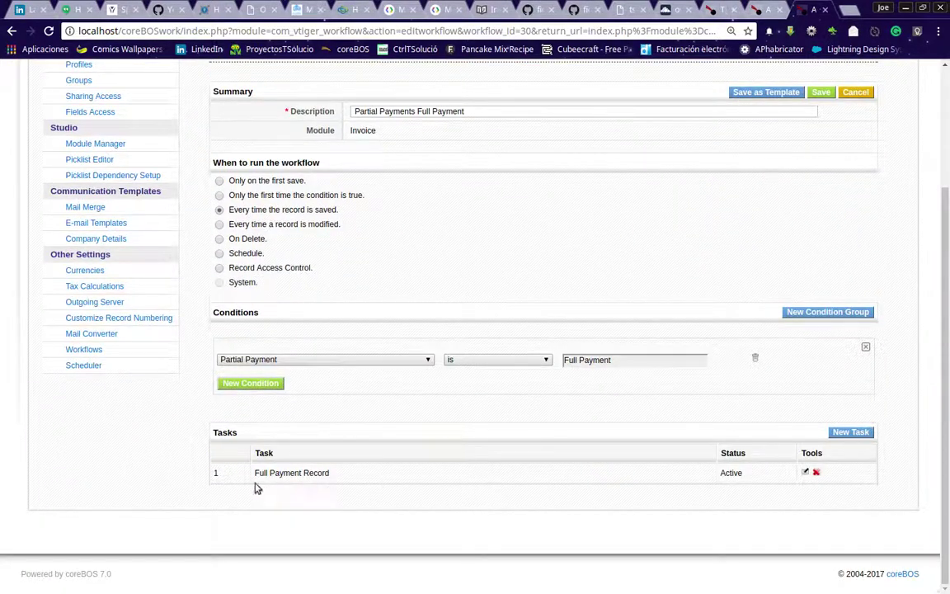
Add a new Delete Related Records task to the Partial Payments Full Payment workflow
{"action": "left_click", "coordinate": [849, 432]}
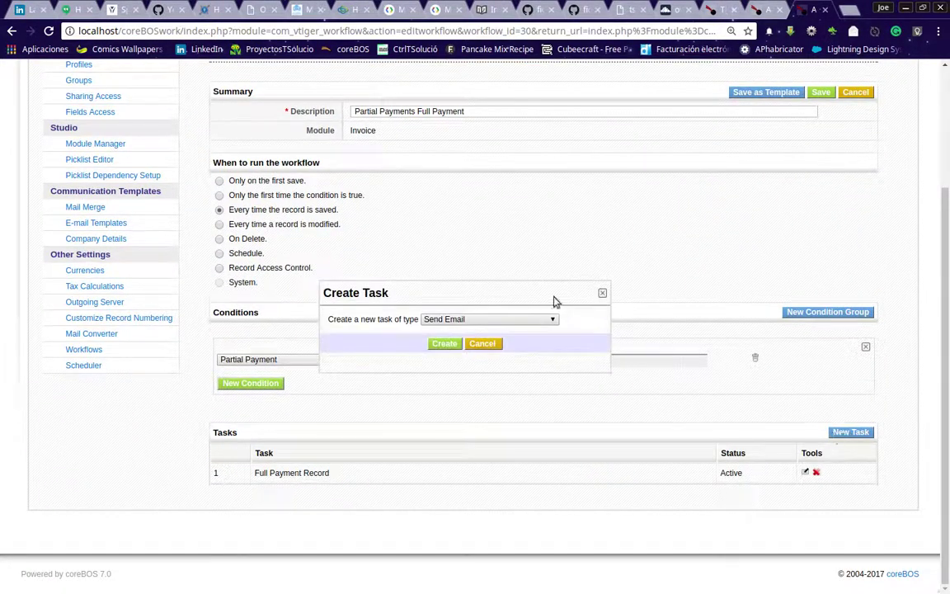
{"action": "left_click", "coordinate": [474, 319]}
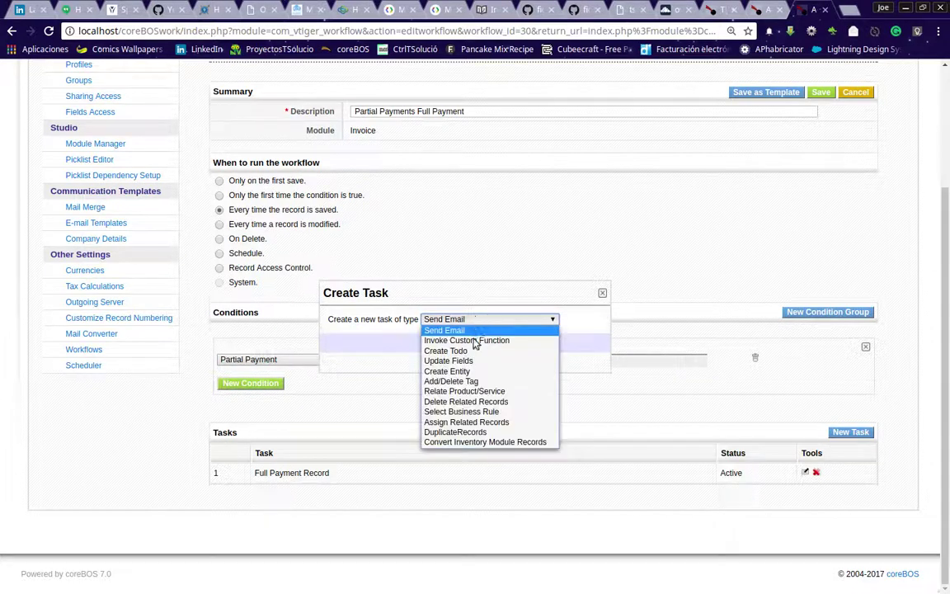
{"action": "left_click", "coordinate": [467, 401]}
{"action": "left_click", "coordinate": [446, 345]}
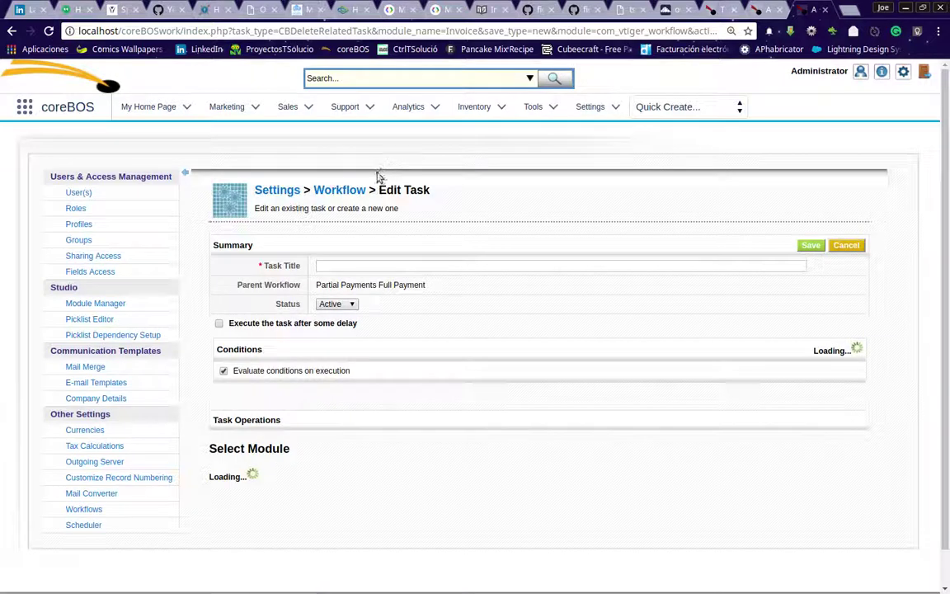
Name the Full Payment workflow's new task Delete Payments, turn off condition evaluation on execution, select the Payment module, and save it
{"action": "left_click", "coordinate": [342, 264]}
{"action": "type", "text": "Delete Payments"}
{"action": "left_click", "coordinate": [387, 282]}
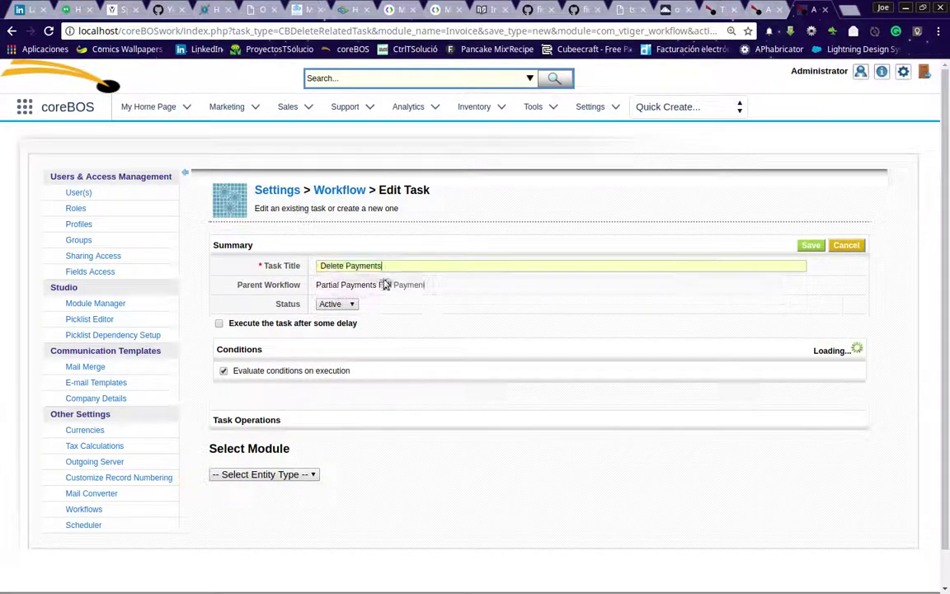
{"action": "left_click", "coordinate": [224, 370]}
{"action": "left_click", "coordinate": [250, 474]}
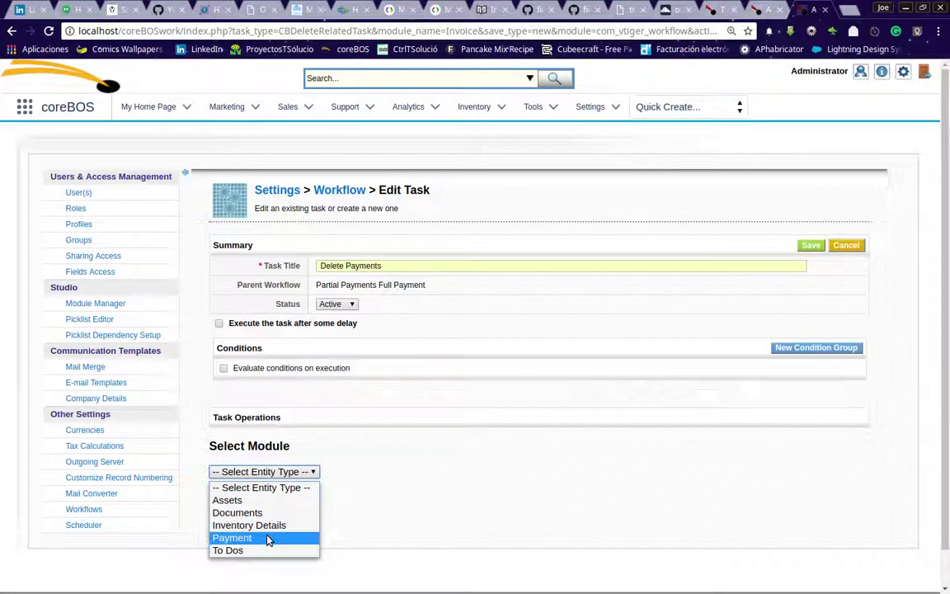
{"action": "left_click", "coordinate": [267, 538]}
{"action": "left_click", "coordinate": [809, 245]}
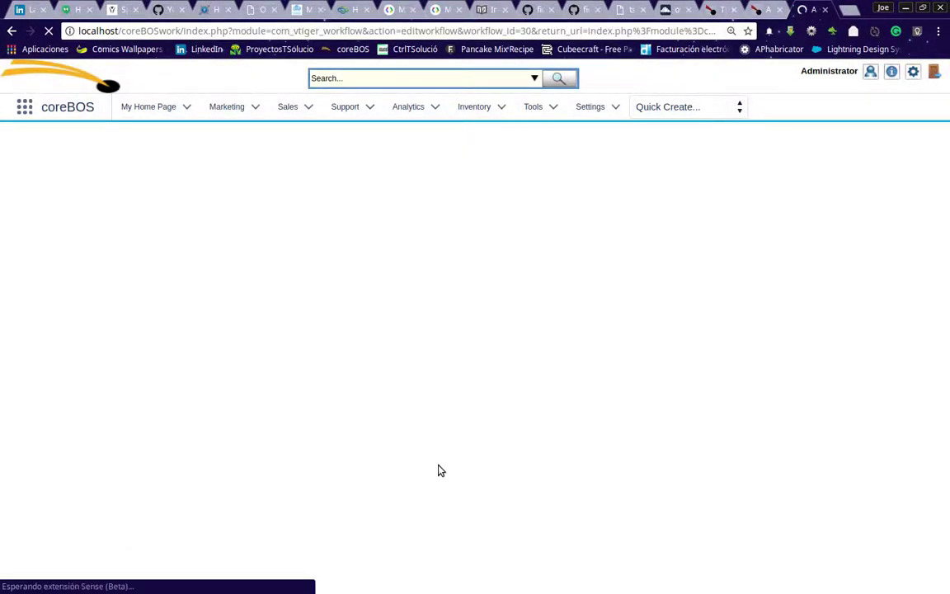
Move Delete Payments ahead of the Full Payment Record task and save the workflow
{"action": "scroll", "coordinate": [387, 466], "scroll_direction": "down", "scroll_amount": 2}
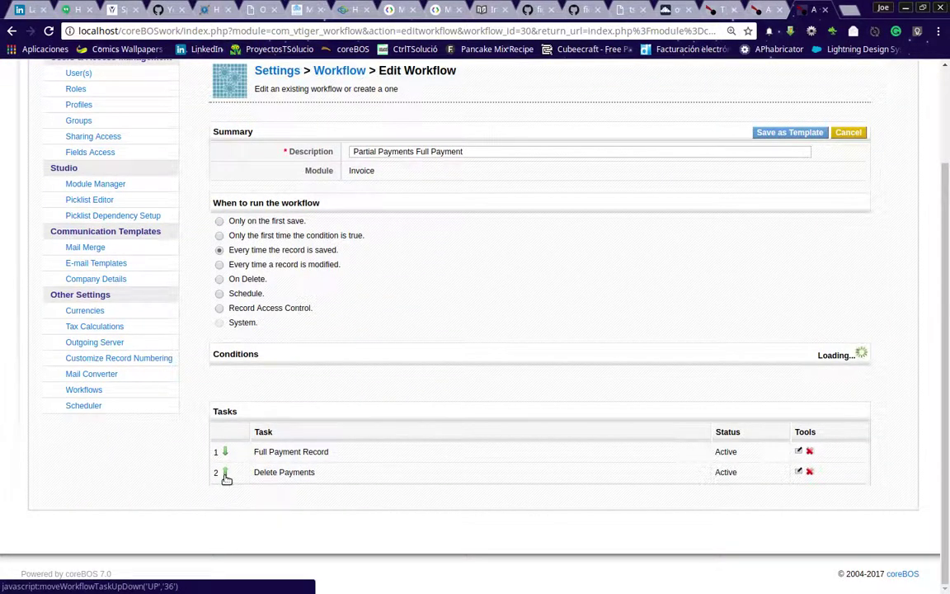
{"action": "left_click", "coordinate": [226, 475]}
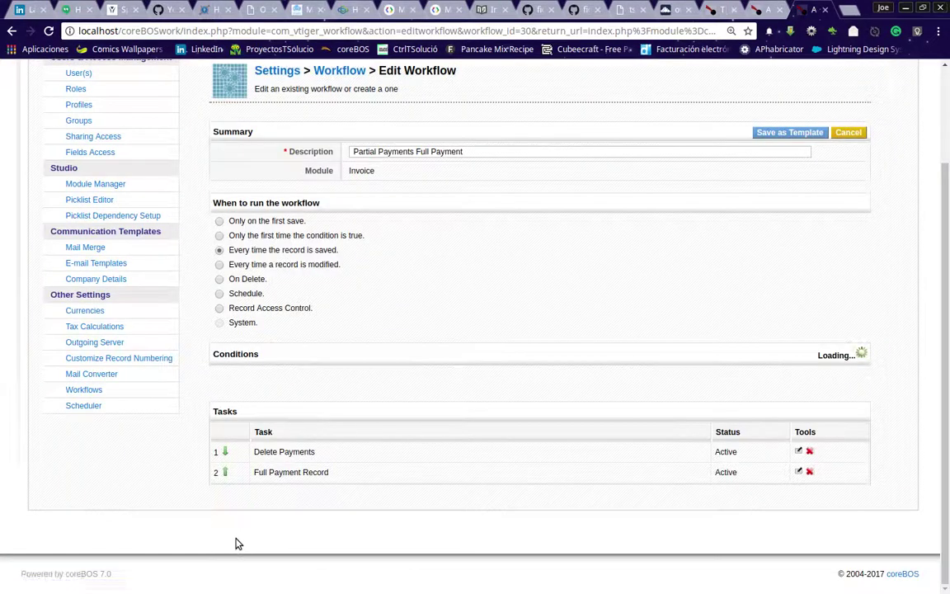
{"action": "left_click", "coordinate": [824, 133]}
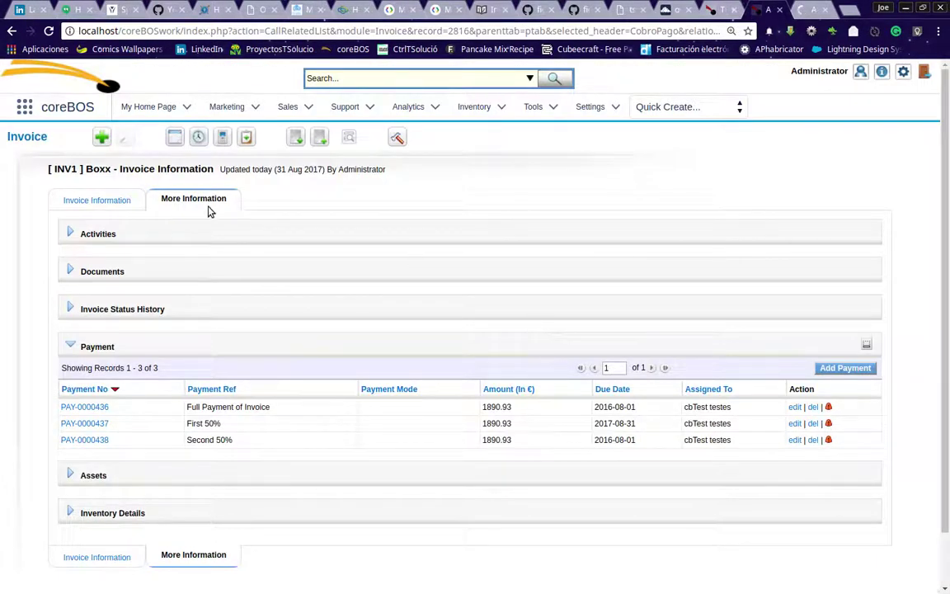
Edit the Boxx invoice, set its Partial Payment field to Full Payment, and save the invoice
{"action": "left_click", "coordinate": [71, 200]}
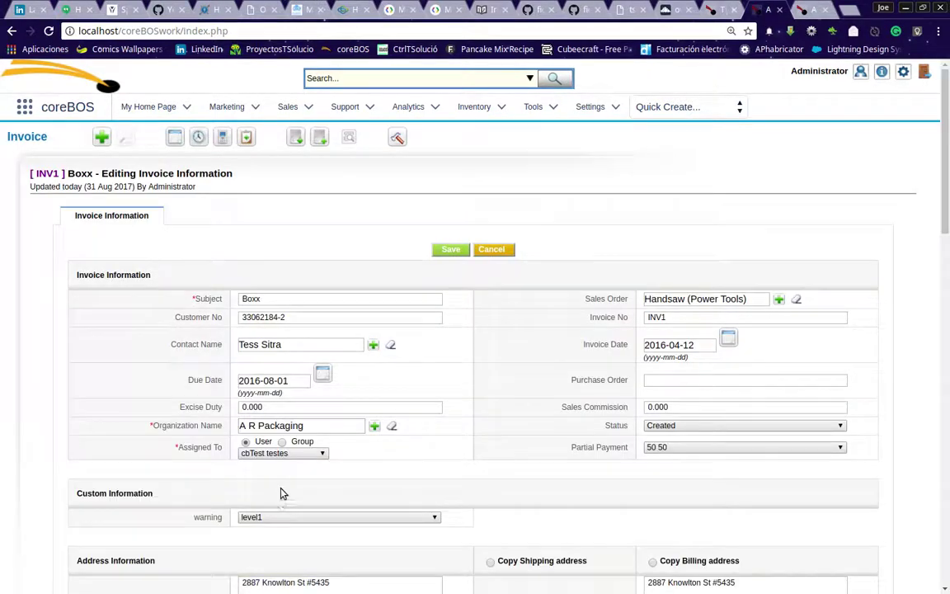
{"action": "left_click", "coordinate": [685, 447]}
{"action": "left_click", "coordinate": [685, 458]}
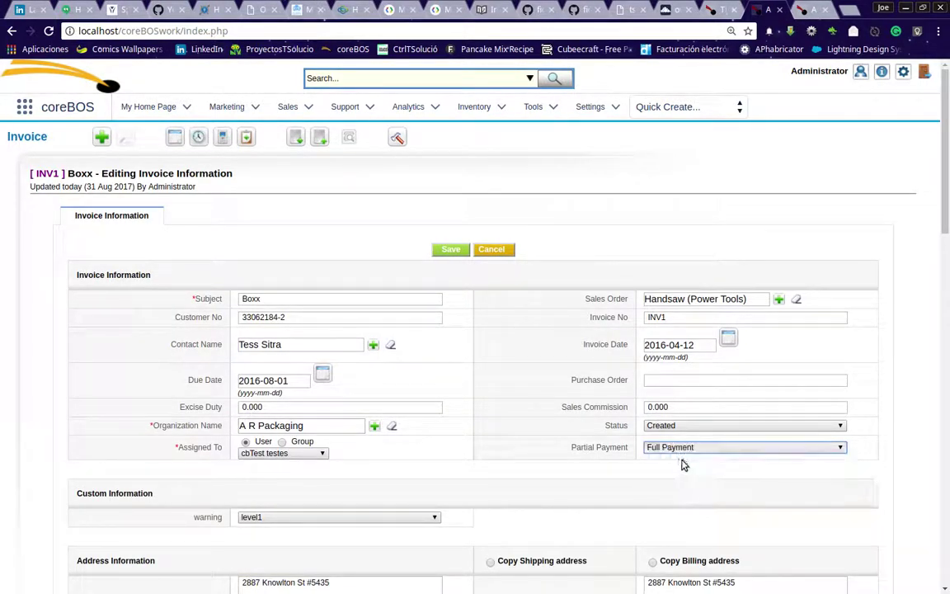
{"action": "left_click", "coordinate": [451, 249]}
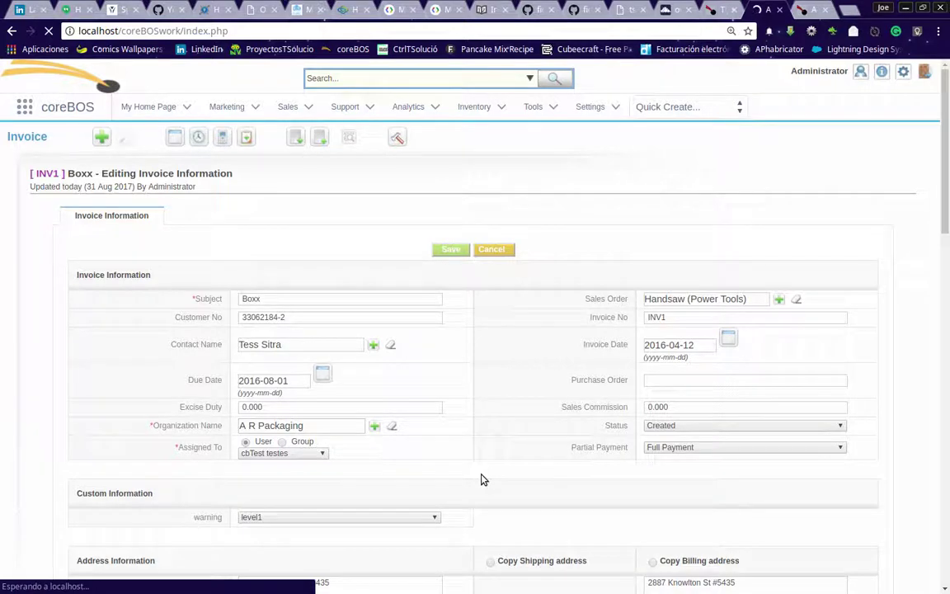
Check the Boxx invoice's related payment records and return to the invoice details
{"action": "mouse_move", "coordinate": [198, 201]}
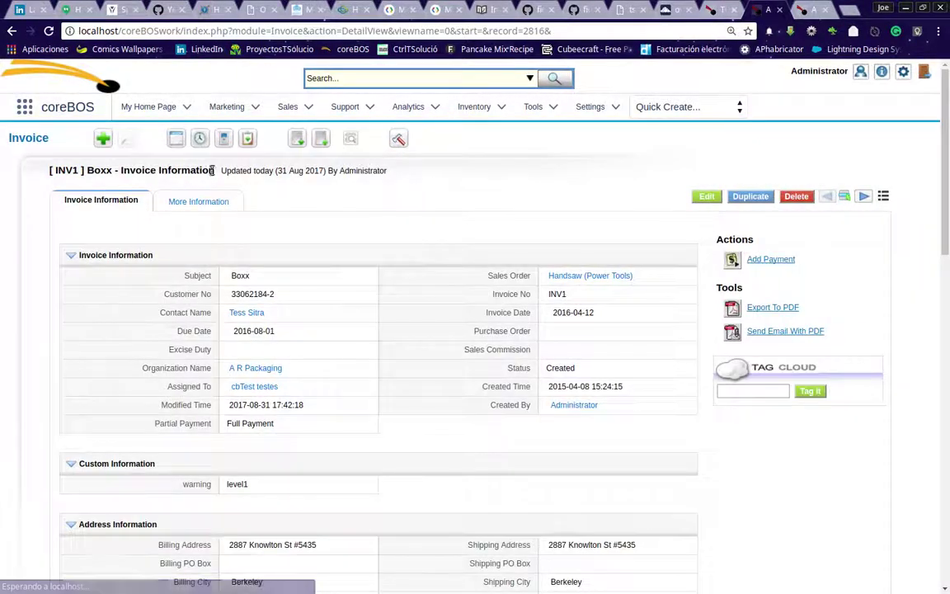
{"action": "left_click", "coordinate": [175, 276]}
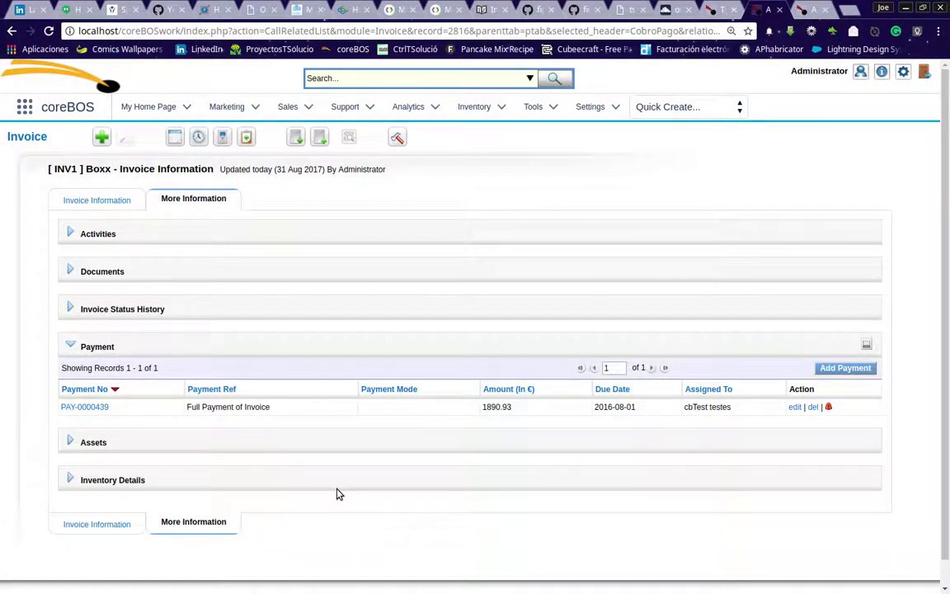
{"action": "left_click", "coordinate": [109, 206]}
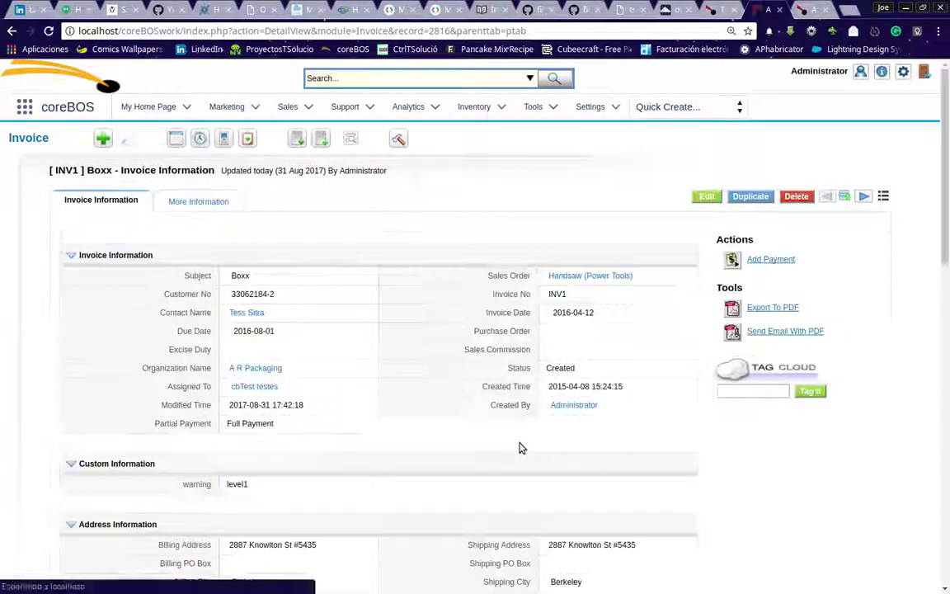
Edit the Boxx invoice, set Partial Payment to 50 50, save it, and open its related payment records
{"action": "left_click", "coordinate": [706, 197]}
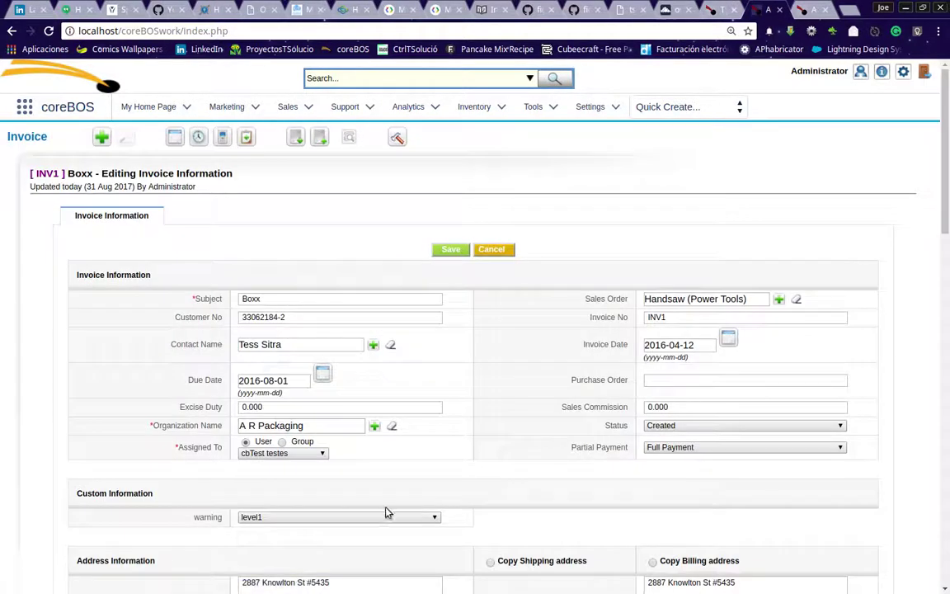
{"action": "left_click", "coordinate": [705, 447]}
{"action": "left_click", "coordinate": [697, 467]}
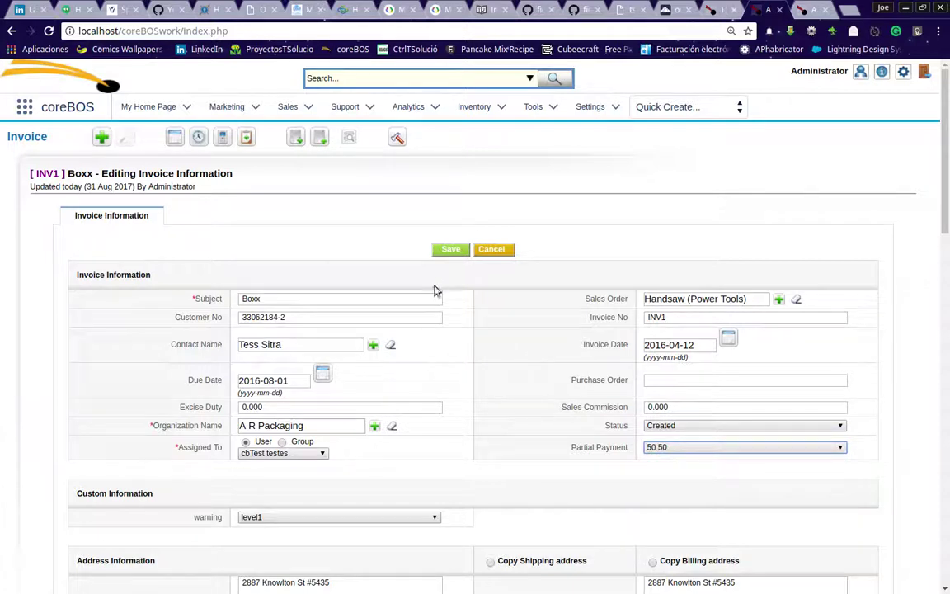
{"action": "left_click", "coordinate": [446, 250]}
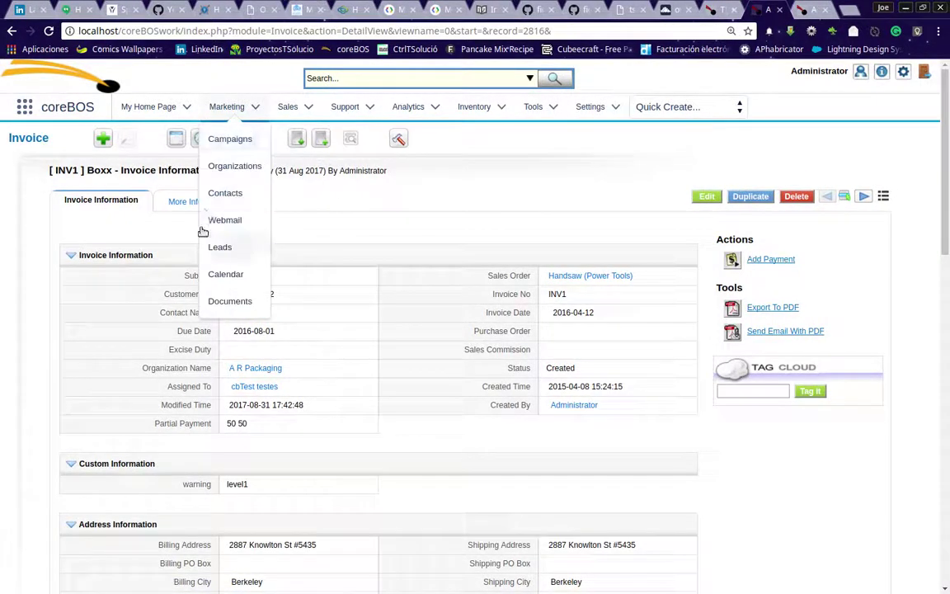
{"action": "mouse_move", "coordinate": [185, 205]}
{"action": "left_click", "coordinate": [178, 277]}
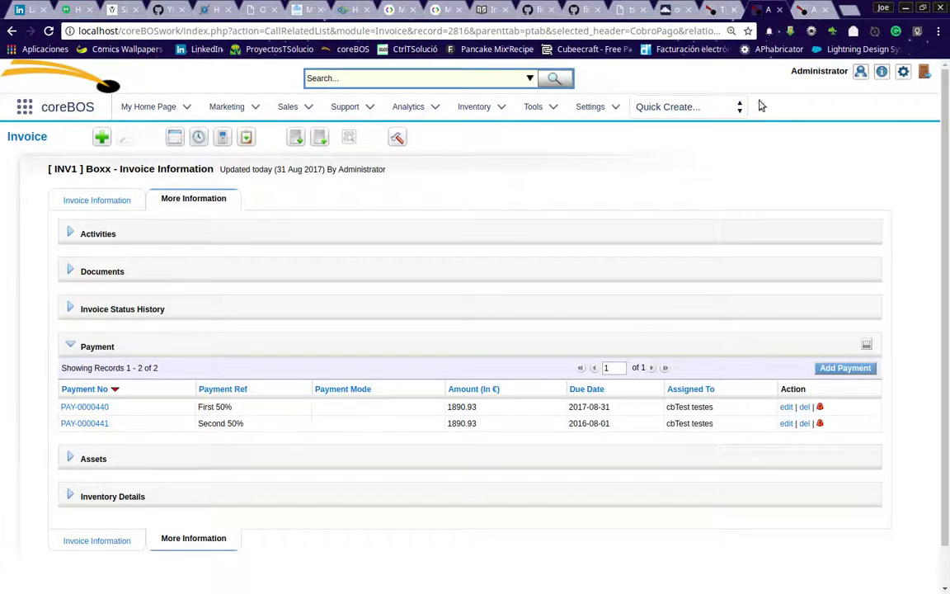
Review the field mappings of the Full Payment Record task in the Partial Payments Full Payment workflow, and leave the task without saving
{"action": "left_click", "coordinate": [803, 10]}
{"action": "scroll", "coordinate": [708, 539], "scroll_direction": "down", "scroll_amount": 3}
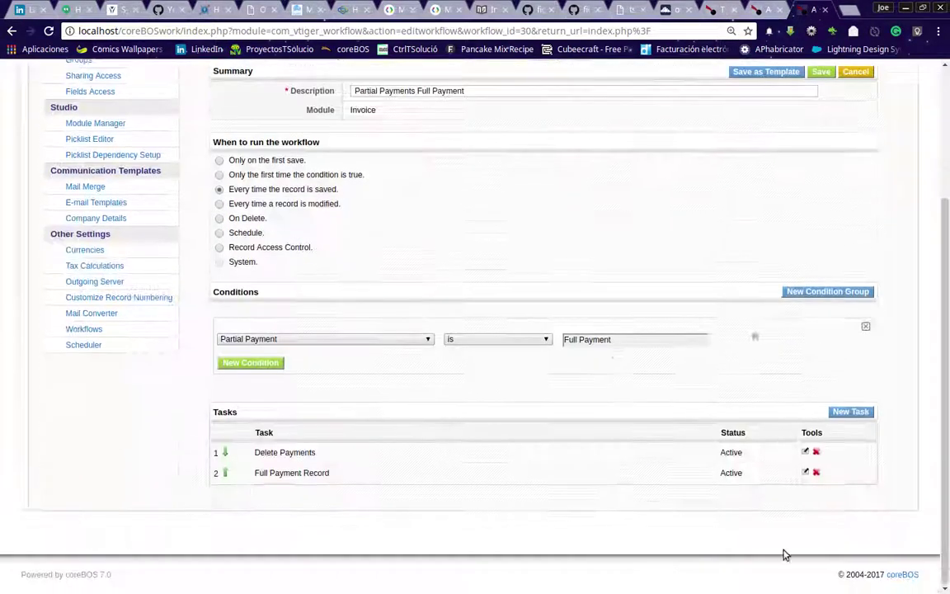
{"action": "left_click", "coordinate": [806, 472]}
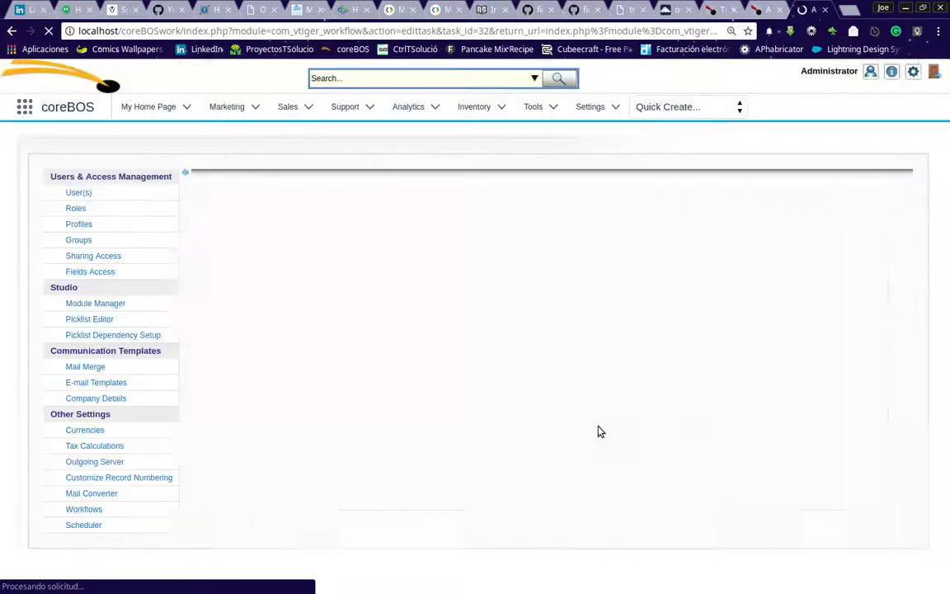
{"action": "scroll", "coordinate": [523, 447], "scroll_direction": "down", "scroll_amount": 2}
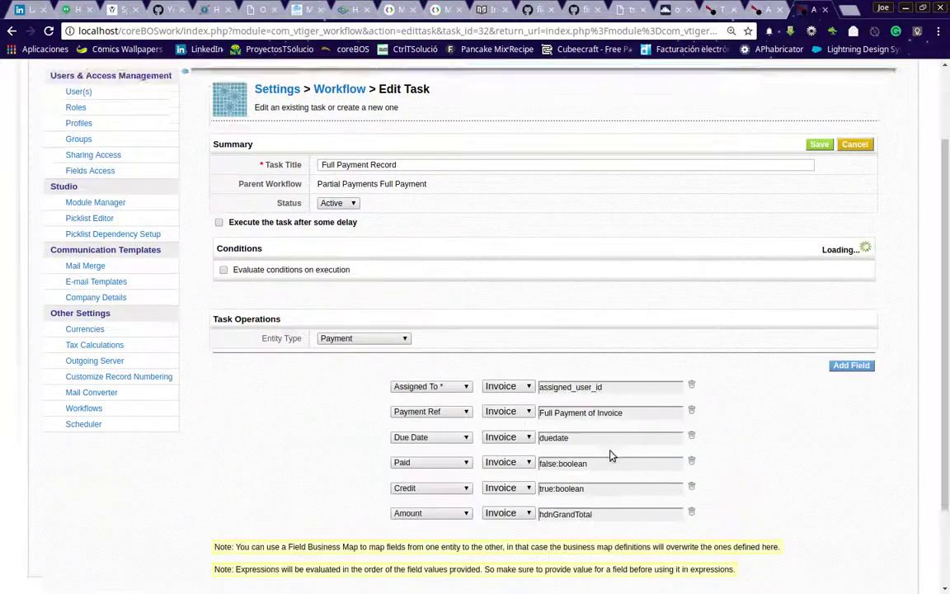
{"action": "scroll", "coordinate": [610, 456], "scroll_direction": "down", "scroll_amount": 3}
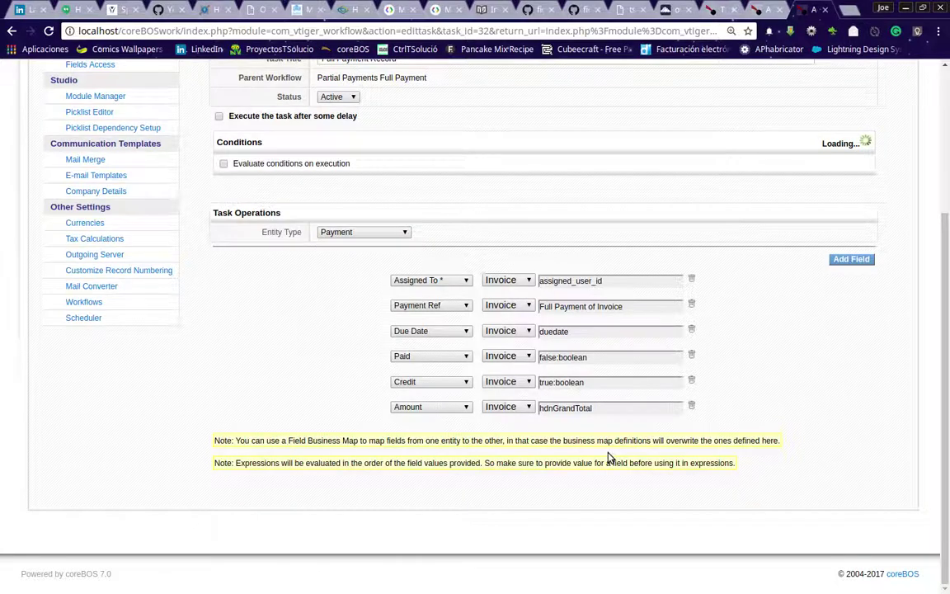
{"action": "scroll", "coordinate": [447, 399], "scroll_direction": "up", "scroll_amount": 4}
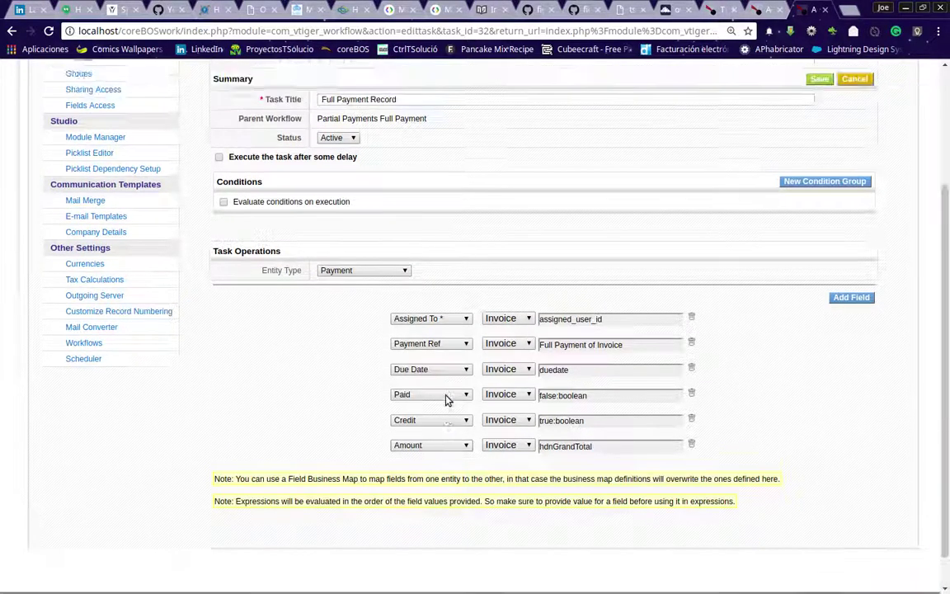
{"action": "left_click", "coordinate": [854, 215]}
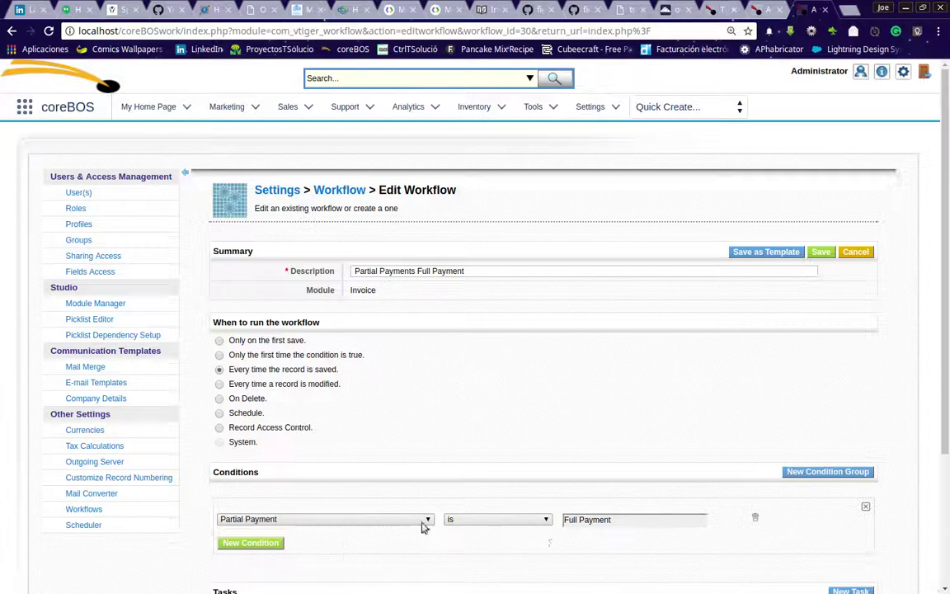
{"action": "scroll", "coordinate": [373, 521], "scroll_direction": "down", "scroll_amount": 3}
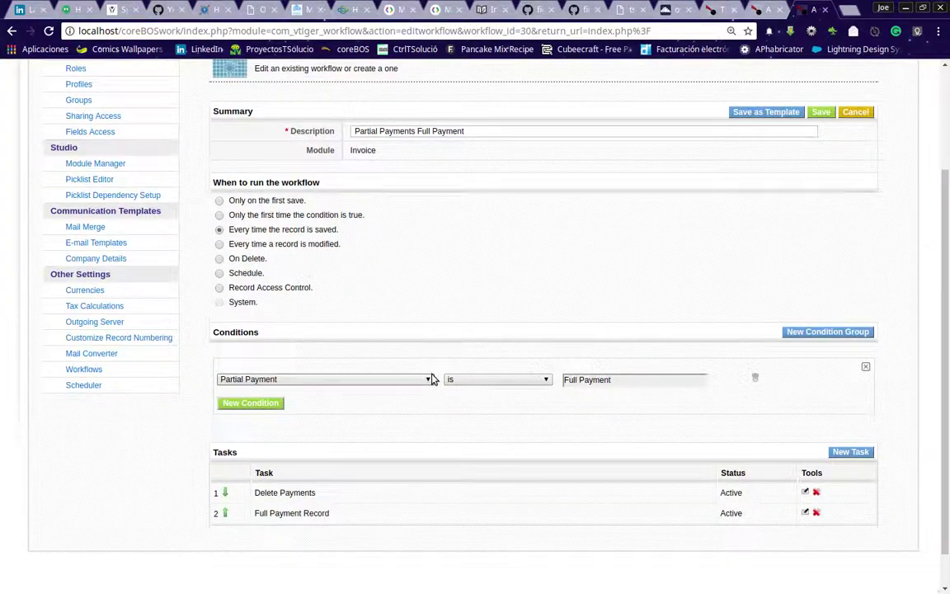
Go back to the Boxx invoice's payment records and return to its invoice details
{"action": "left_click", "coordinate": [765, 10]}
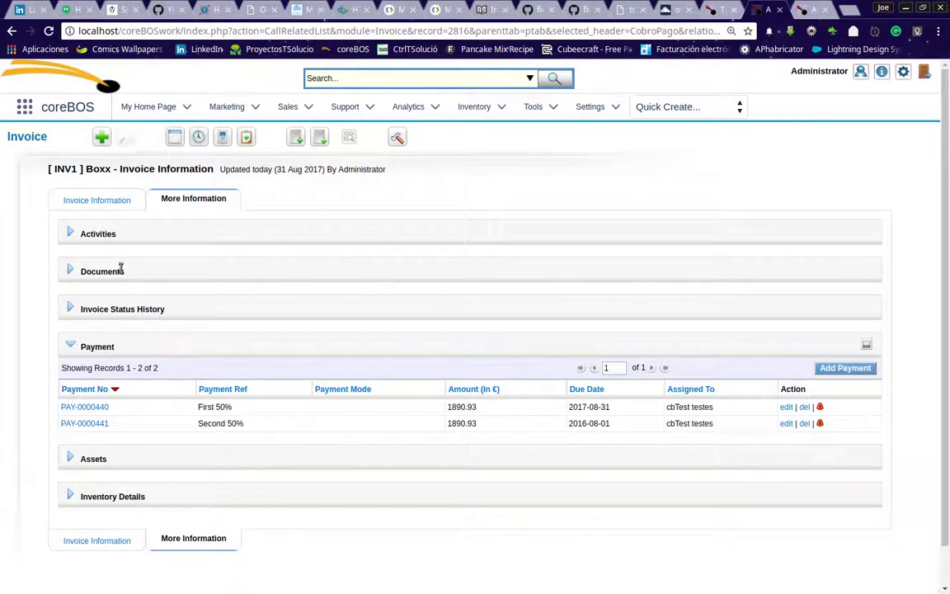
{"action": "left_click", "coordinate": [99, 203]}
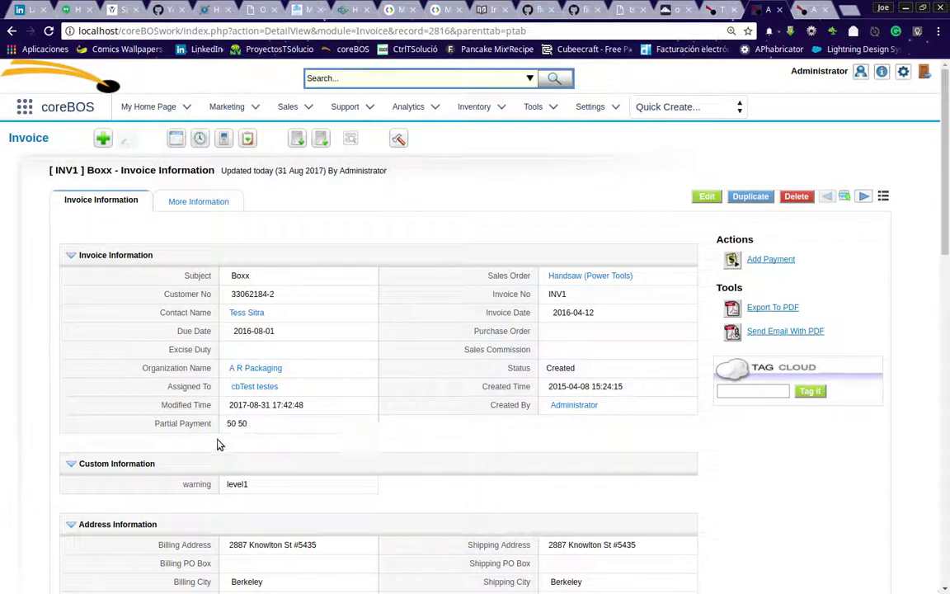
Switch to the Related Steps Pattern blog post and review its introduction, common use cases and partial payments example
{"action": "left_click", "coordinate": [718, 11]}
{"action": "scroll", "coordinate": [523, 392], "scroll_direction": "up", "scroll_amount": 15}
{"action": "scroll", "coordinate": [517, 394], "scroll_direction": "up", "scroll_amount": 12}
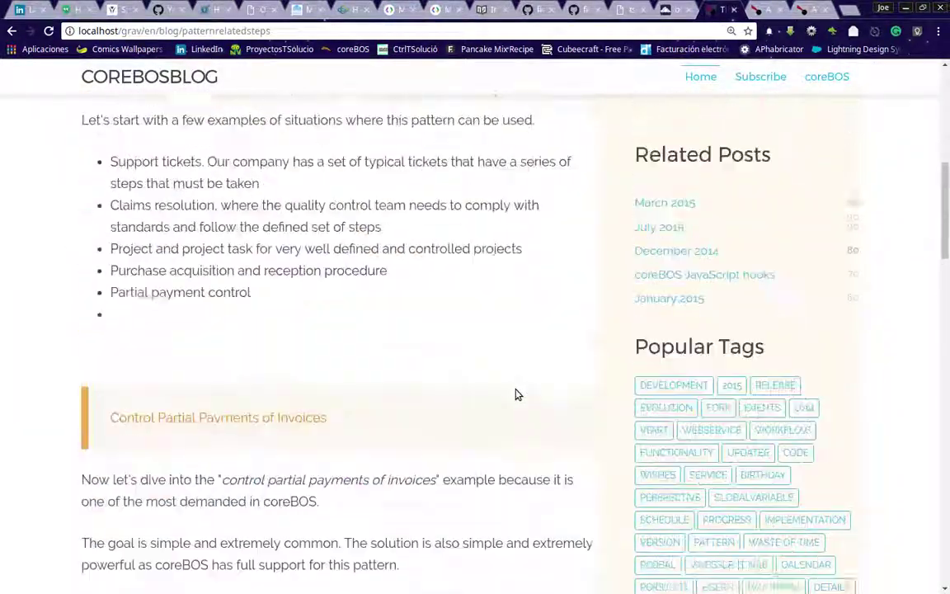
{"action": "scroll", "coordinate": [516, 394], "scroll_direction": "down", "scroll_amount": 6}
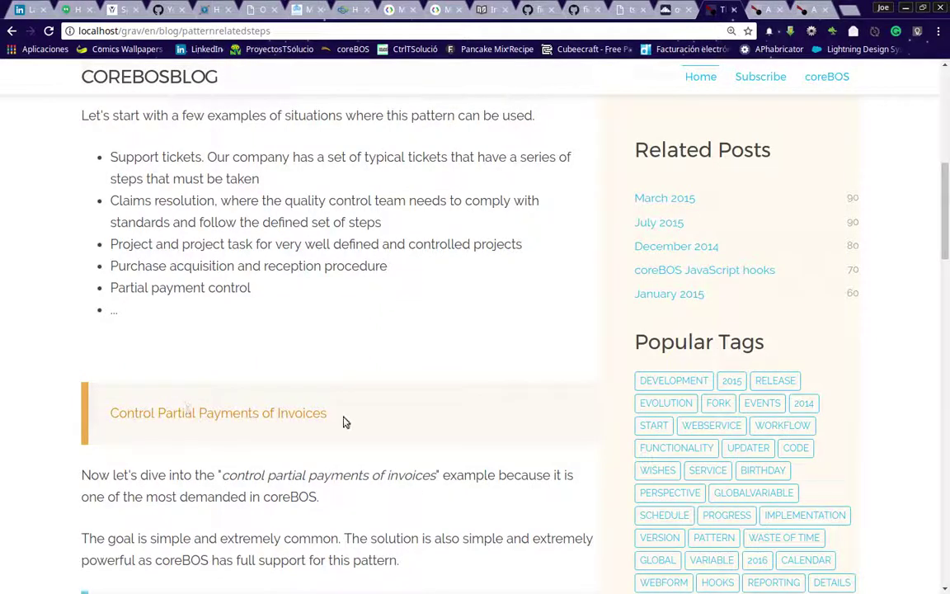
{"action": "scroll", "coordinate": [417, 470], "scroll_direction": "up", "scroll_amount": 5}
{"action": "scroll", "coordinate": [417, 472], "scroll_direction": "up", "scroll_amount": 1}
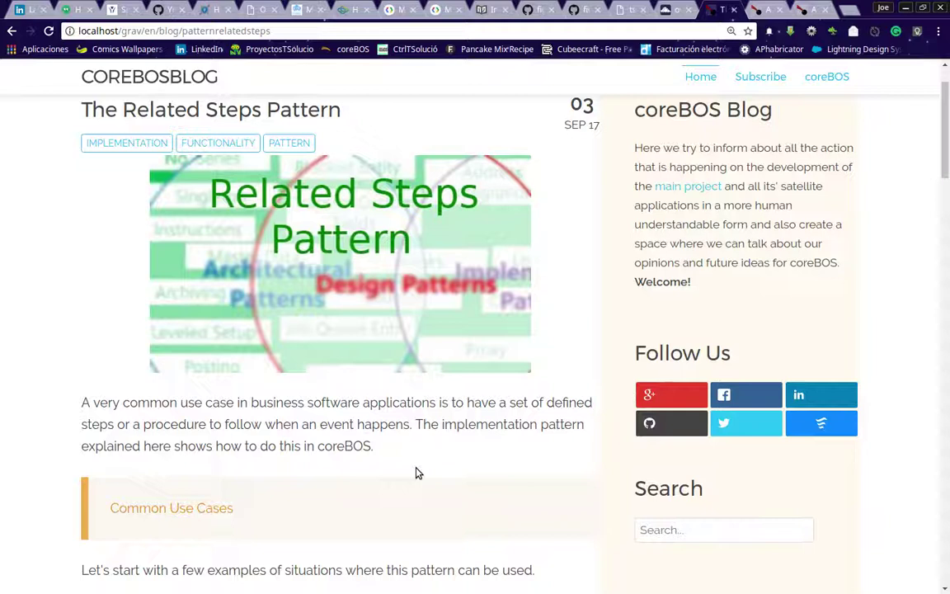